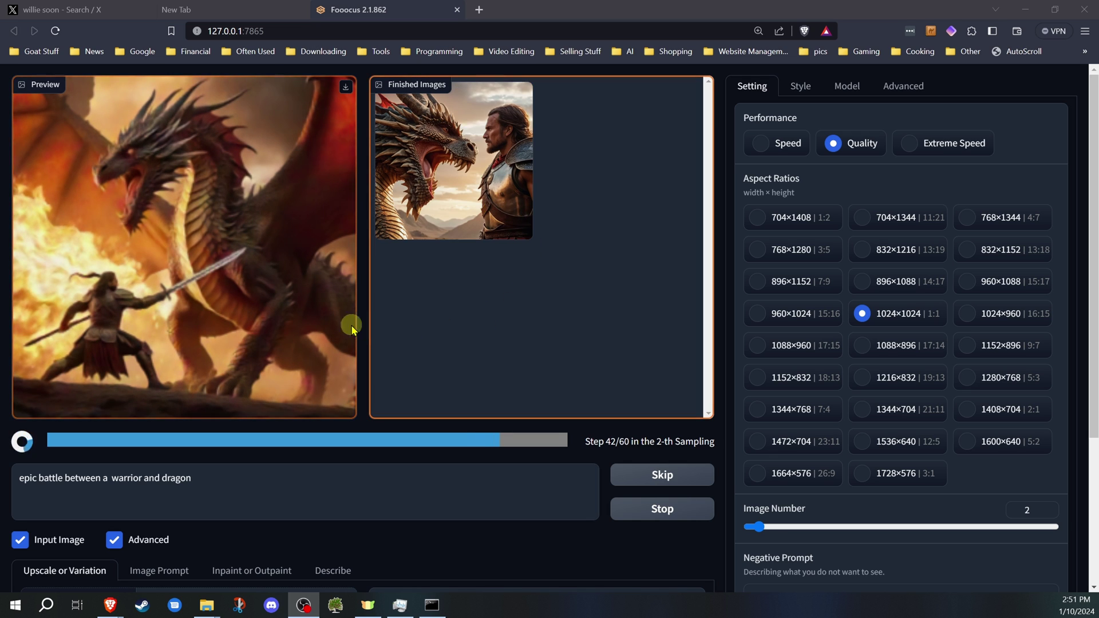
pyautogui.scroll(-3, 493, 258)
pyautogui.scroll(3, 321, 324)
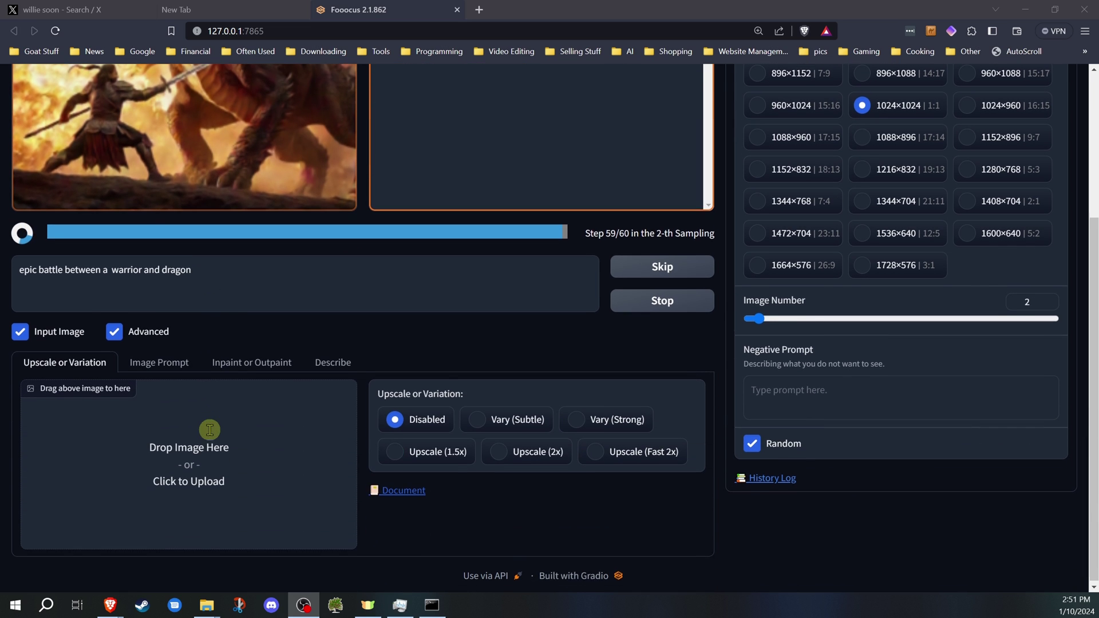
pyautogui.scroll(-3, 210, 428)
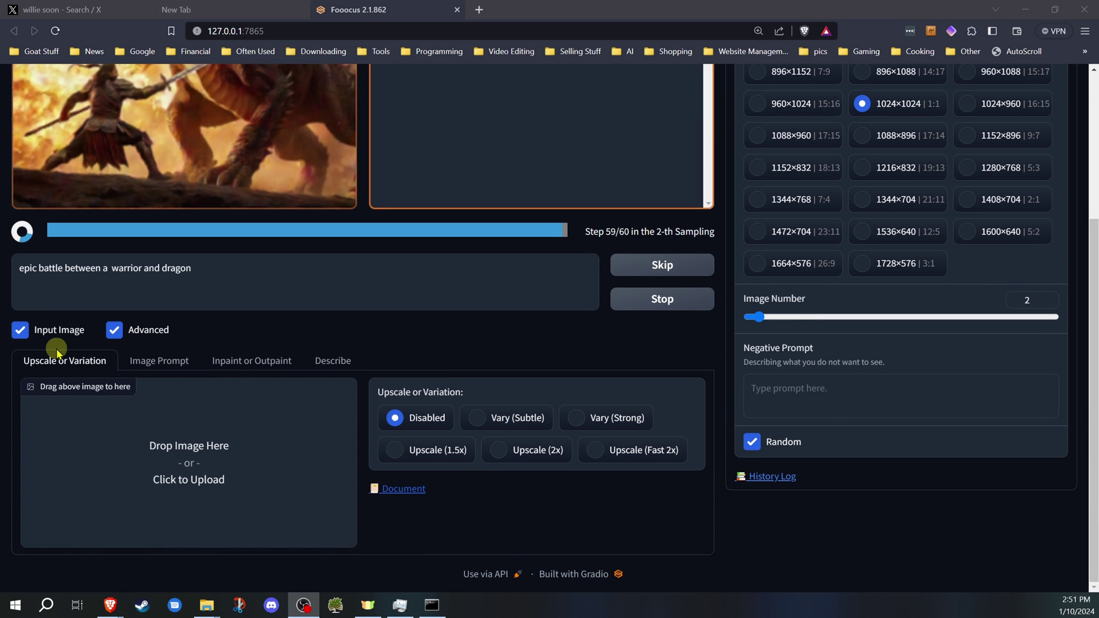
pyautogui.scroll(1, 52, 344)
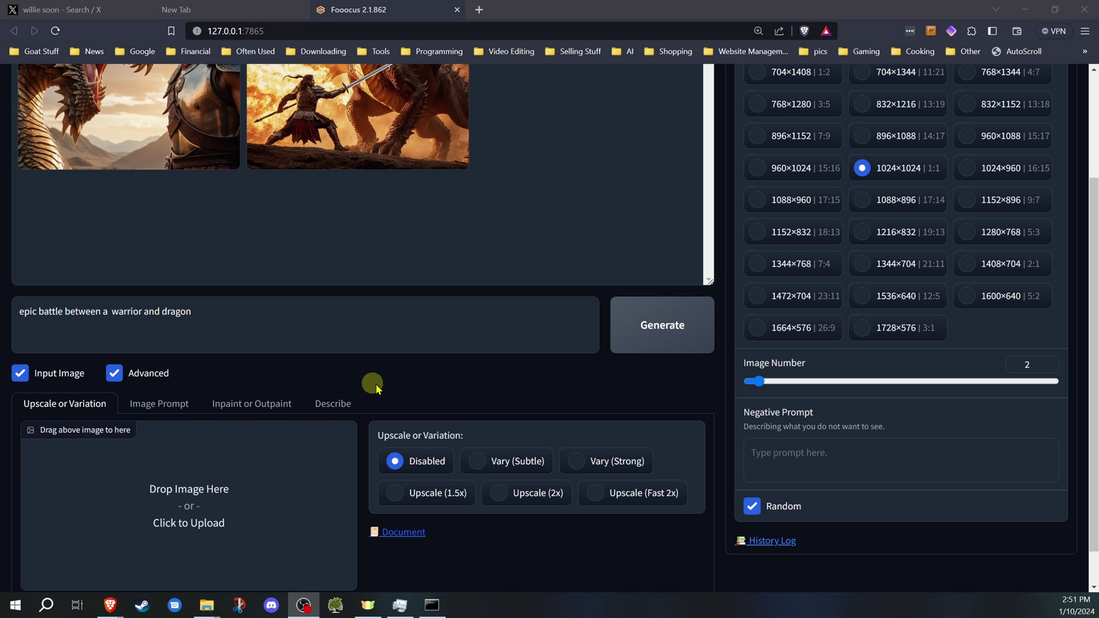
pyautogui.scroll(2, 447, 380)
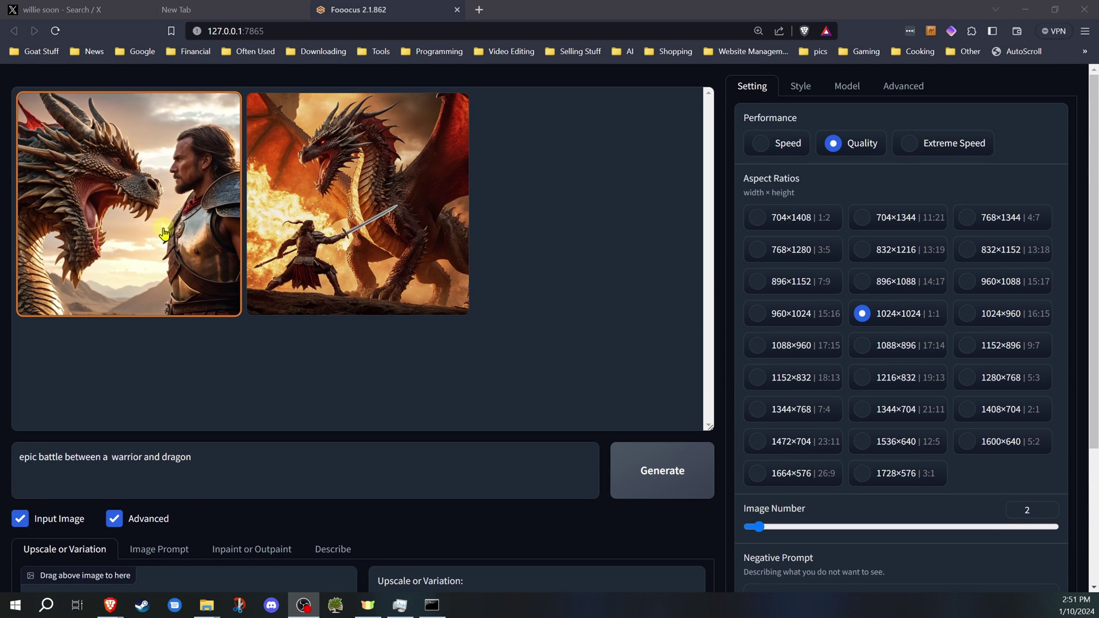
# - Preview the first dragon-and-warrior portrait full screen, then load it as input with Vary (Subtle)
pyautogui.click(160, 258)
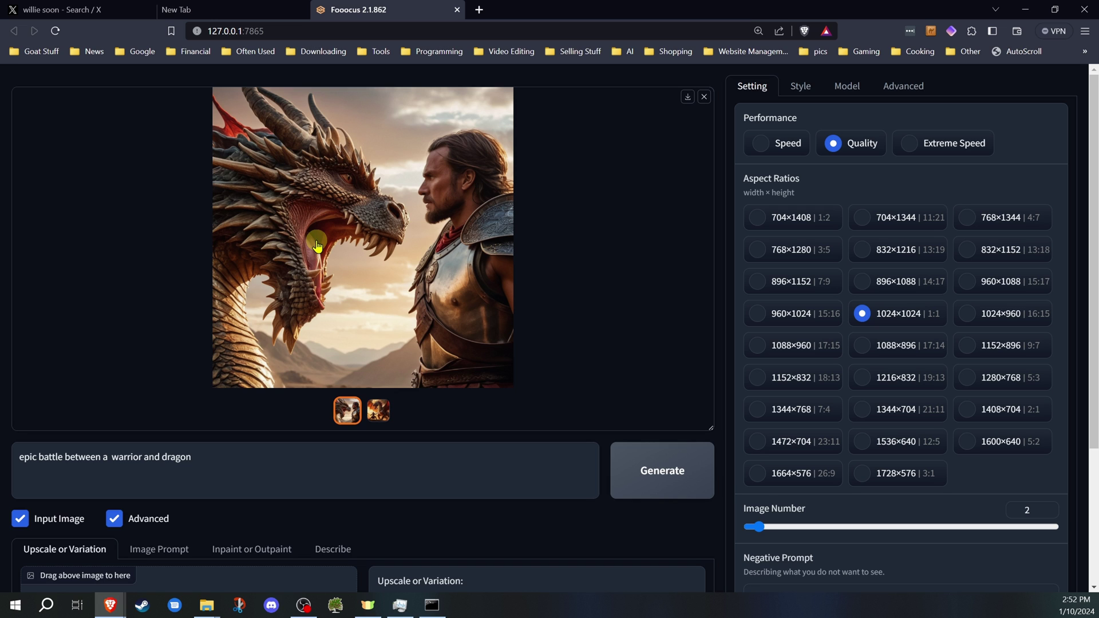
pyautogui.scroll(-3, 316, 248)
pyautogui.scroll(-2, 316, 248)
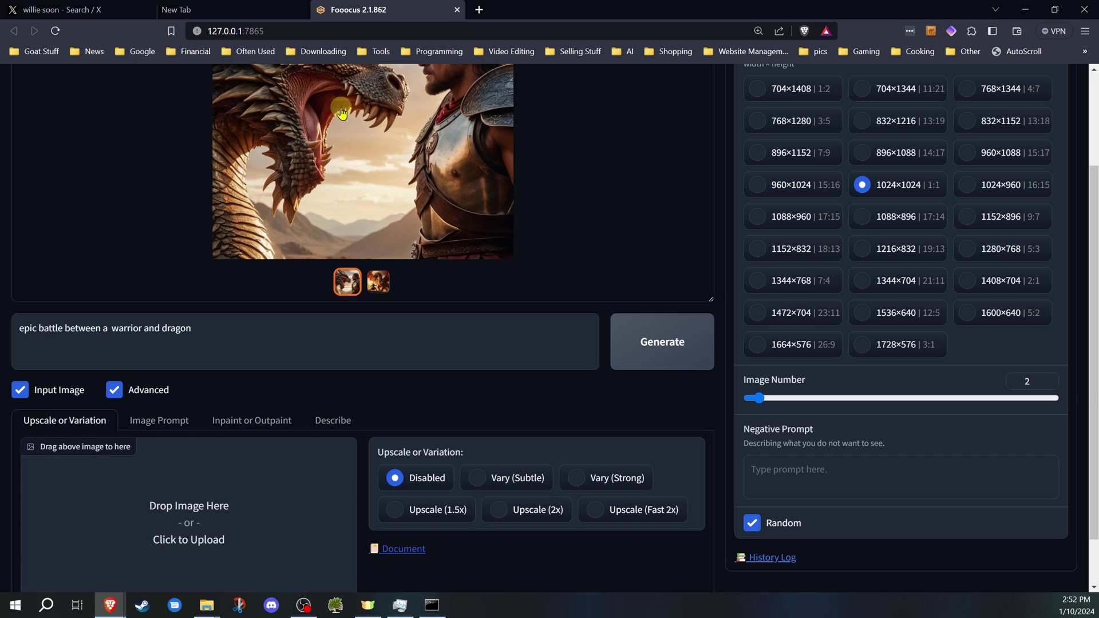
pyautogui.click(314, 191)
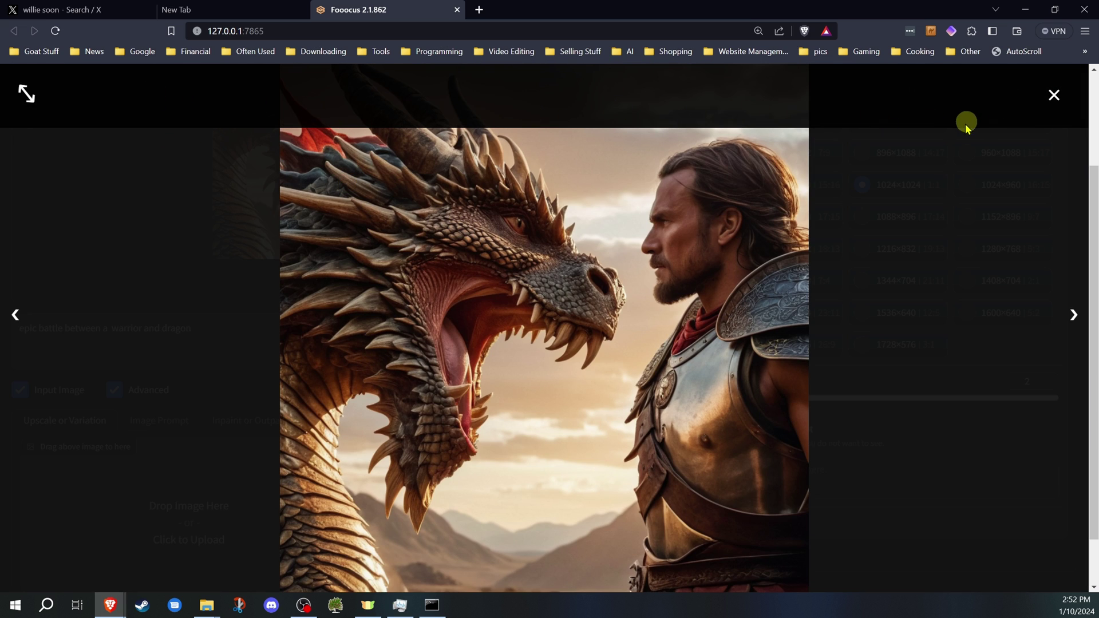
pyautogui.click(1054, 95)
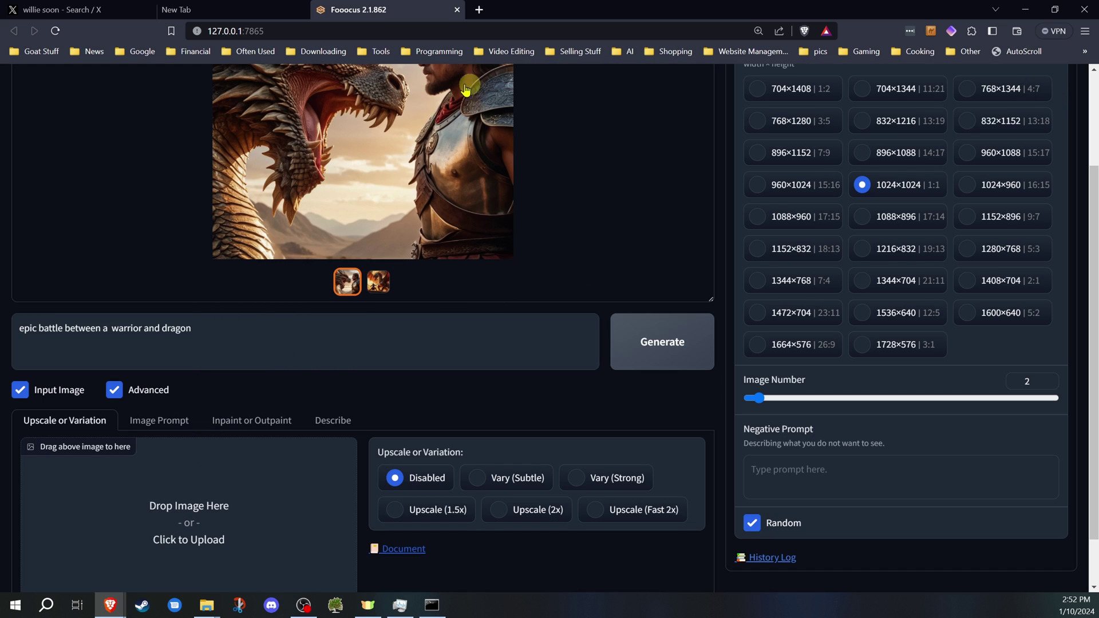
pyautogui.moveTo(417, 112)
pyautogui.mouseDown()
pyautogui.moveTo(312, 222)
pyautogui.moveTo(218, 520)
pyautogui.mouseUp()
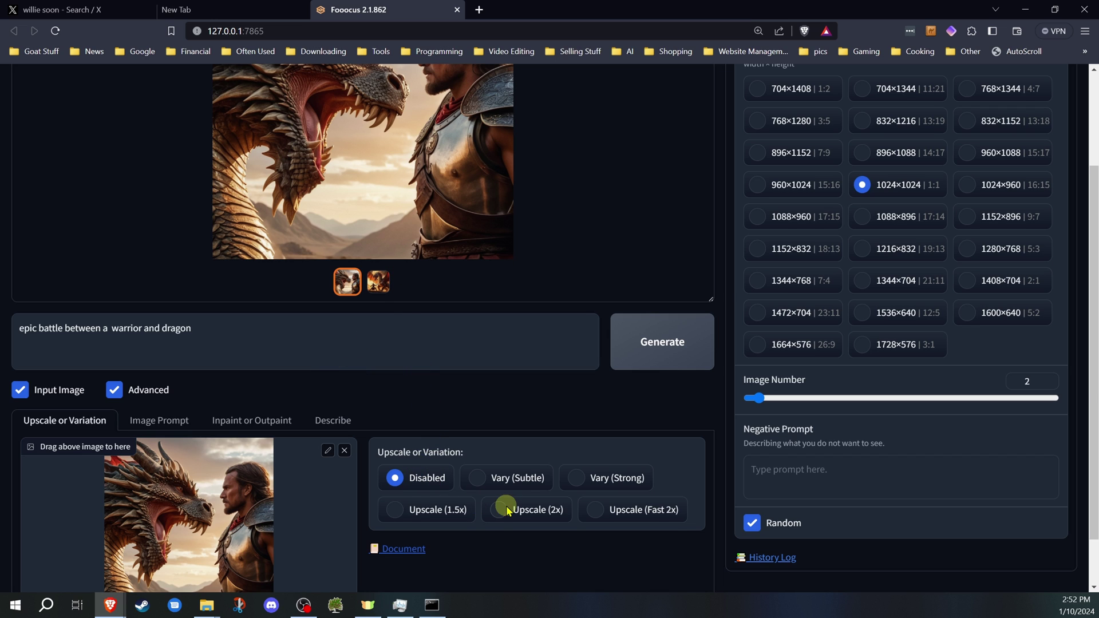
pyautogui.click(482, 479)
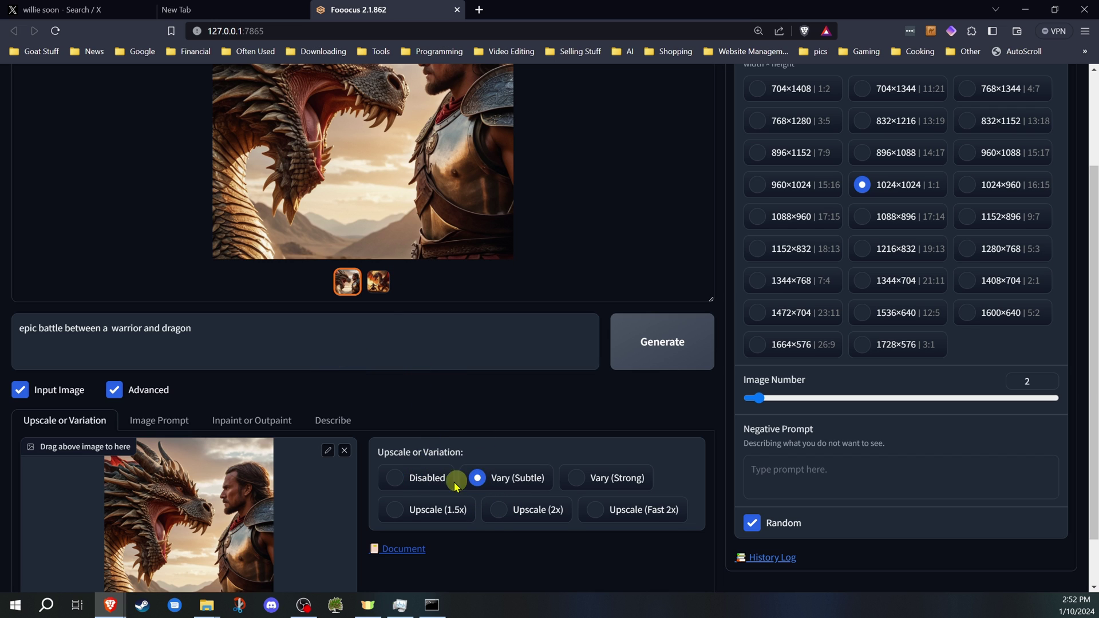
pyautogui.scroll(3, 488, 421)
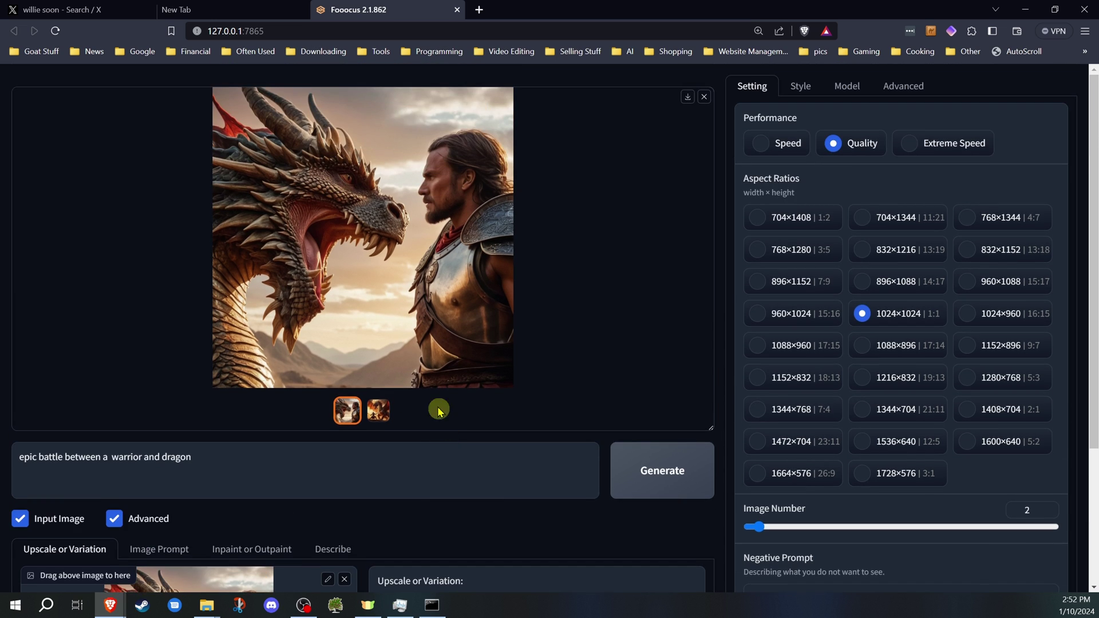
pyautogui.scroll(-4, 464, 481)
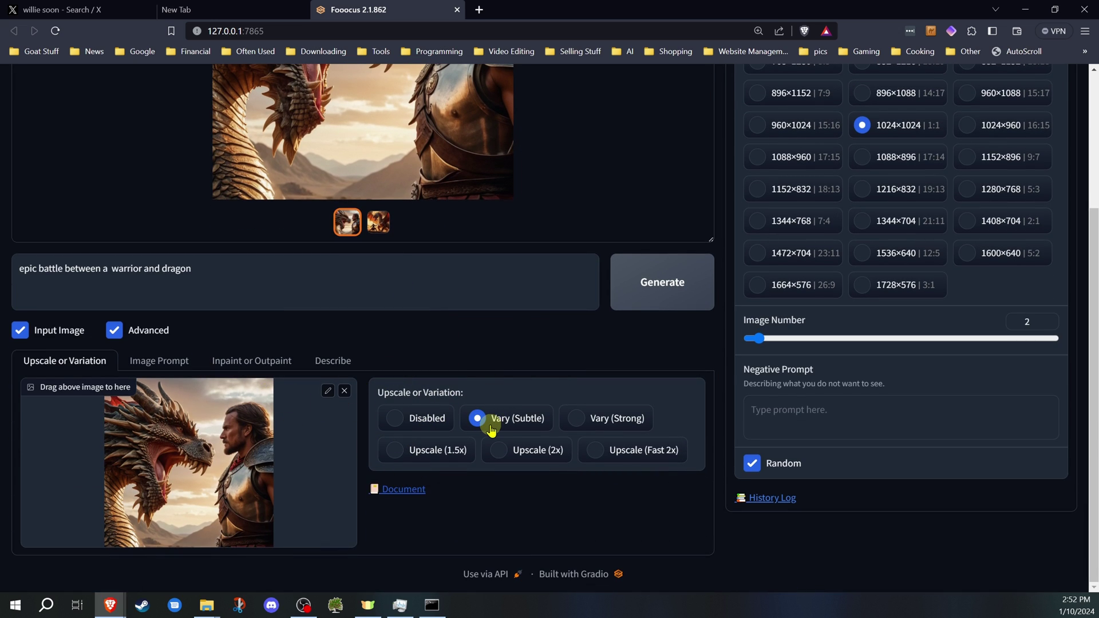
pyautogui.scroll(5, 492, 429)
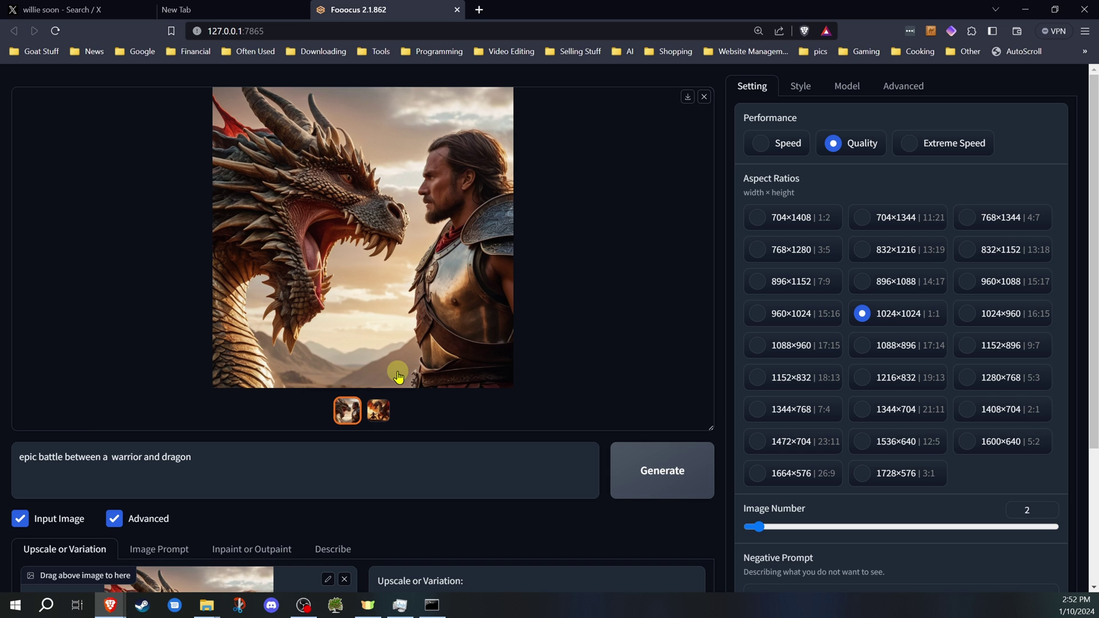
pyautogui.scroll(-3, 429, 412)
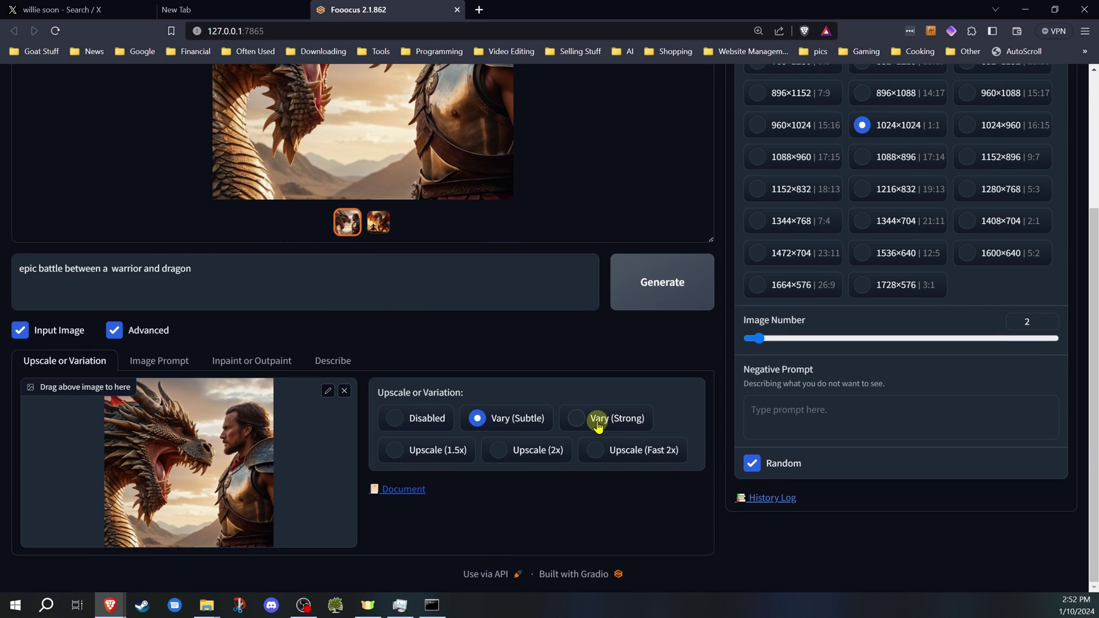
pyautogui.scroll(3, 528, 378)
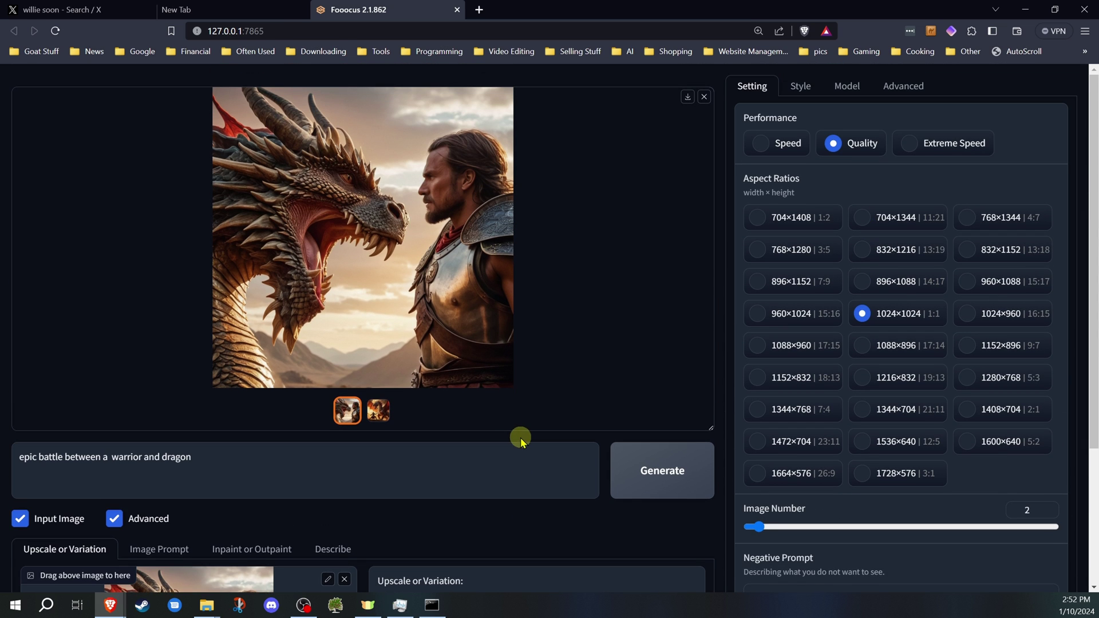
pyautogui.scroll(-3, 457, 352)
pyautogui.scroll(3, 458, 350)
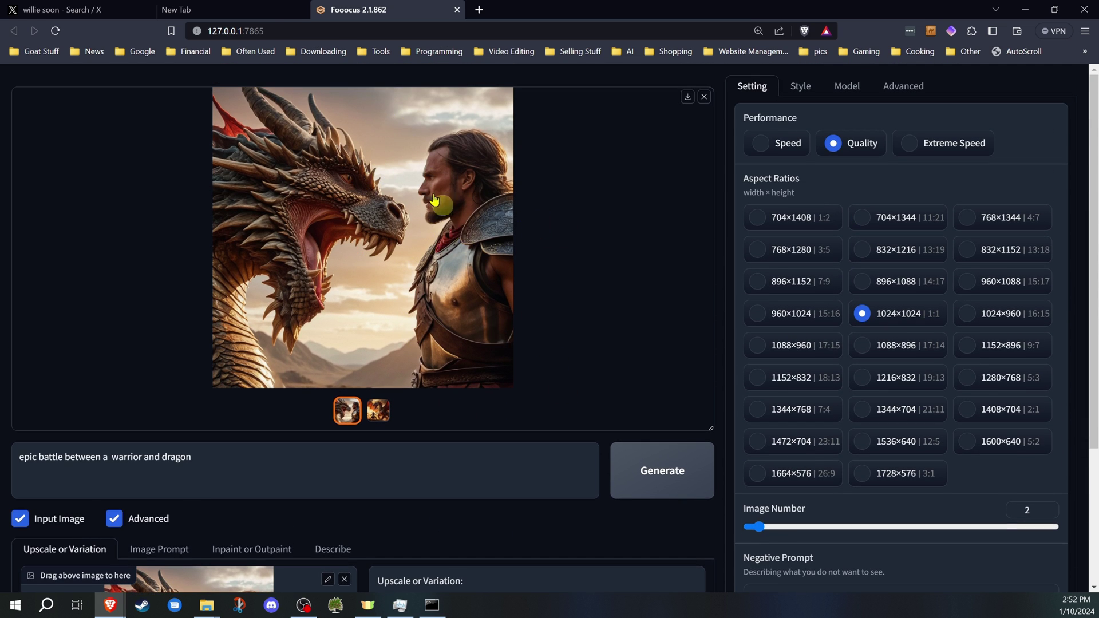
pyautogui.scroll(-2, 481, 378)
pyautogui.scroll(1, 469, 383)
pyautogui.scroll(3, 468, 189)
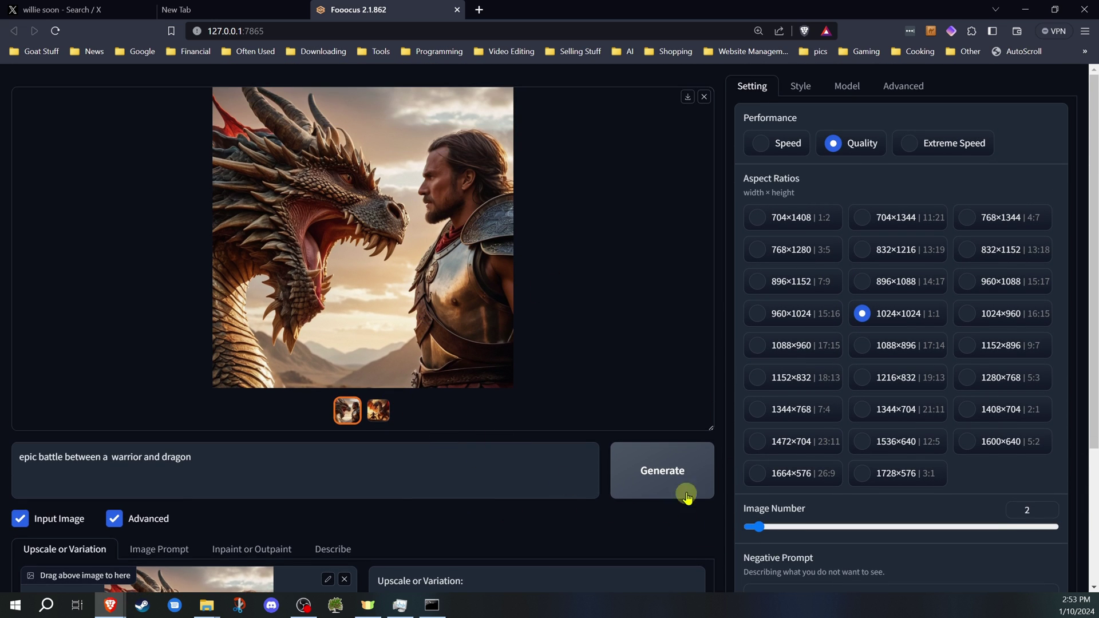
# - Generate two Vary (Subtle) versions of the dragon-and-warrior portrait
pyautogui.click(662, 471)
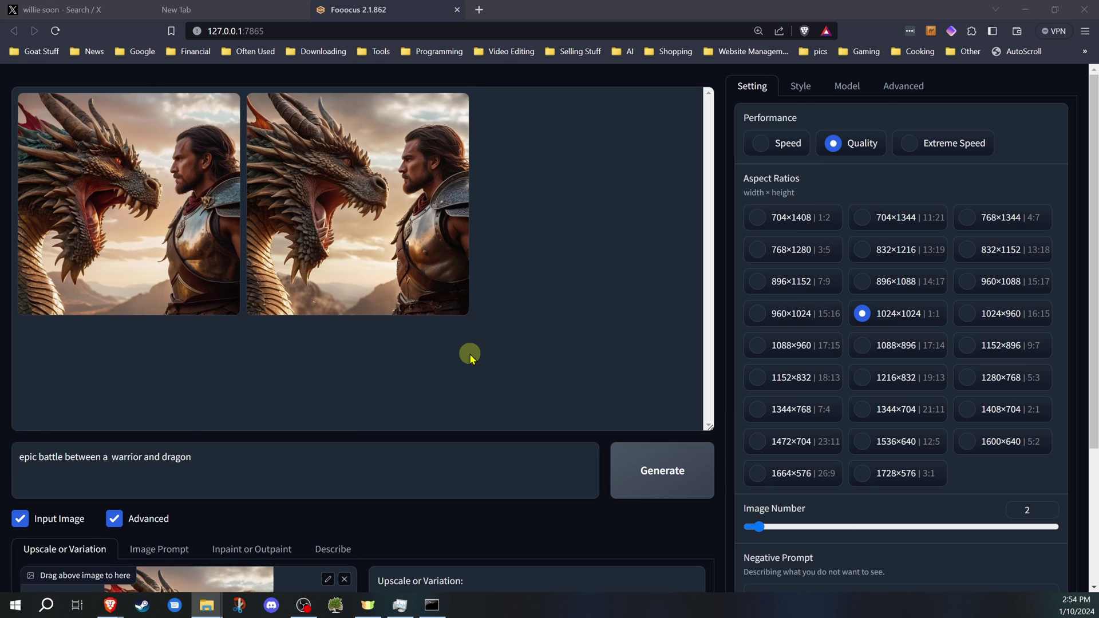
pyautogui.scroll(-3, 410, 310)
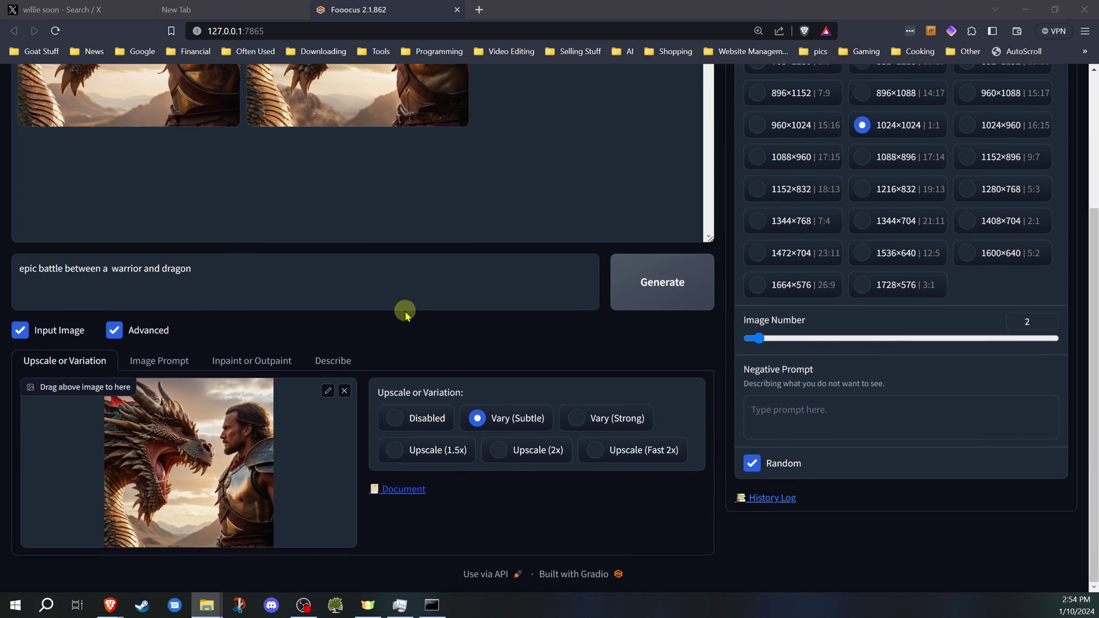
pyautogui.scroll(2, 408, 258)
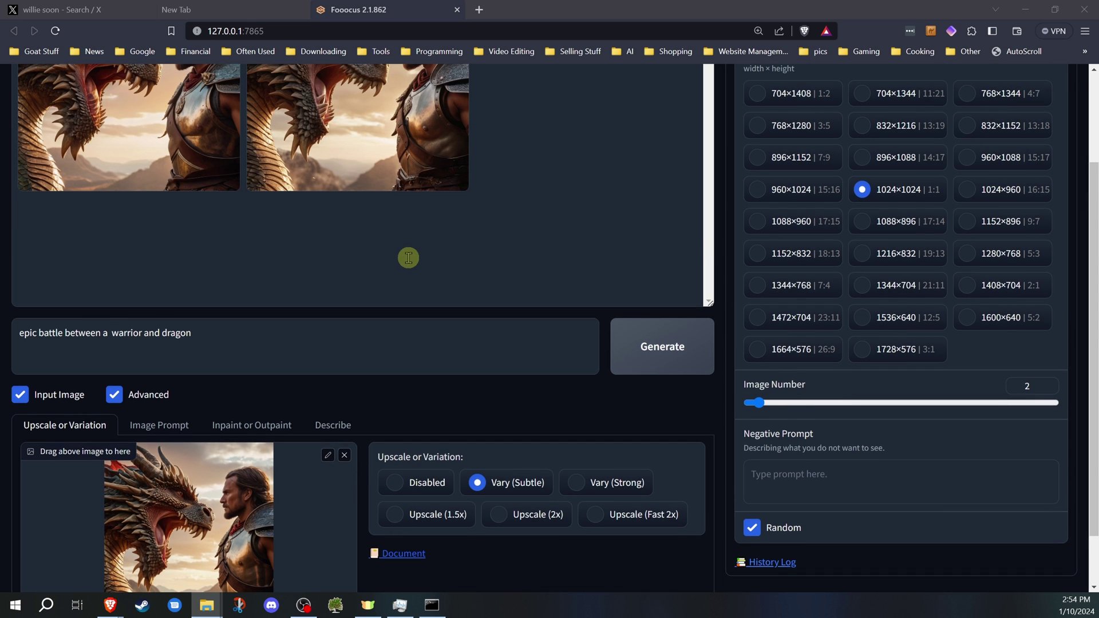
pyautogui.scroll(3, 409, 258)
pyautogui.scroll(-5, 410, 257)
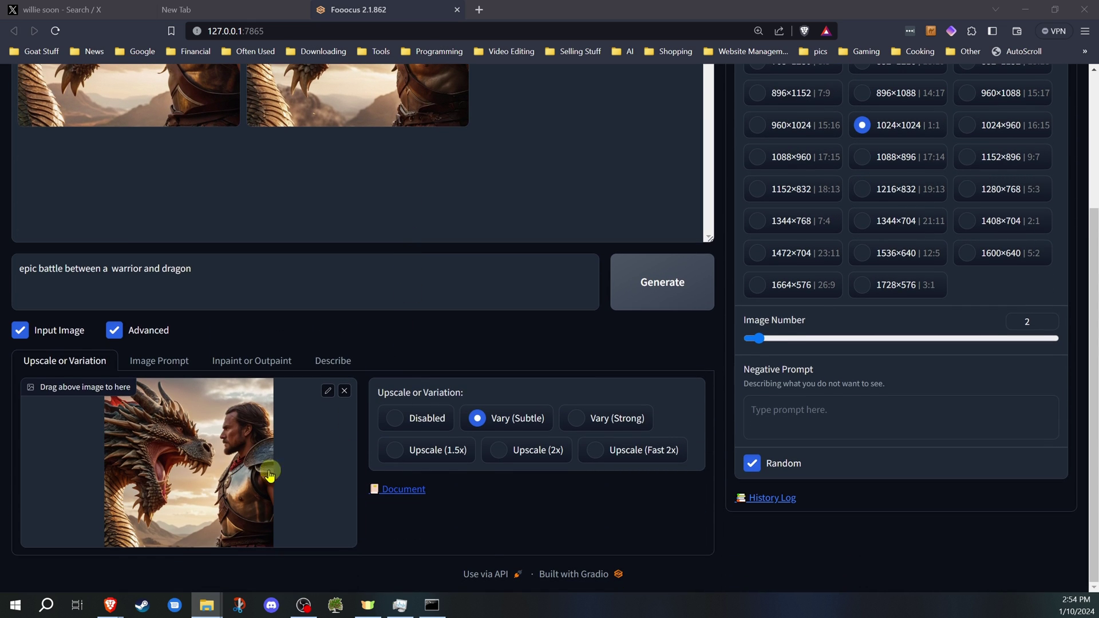
pyautogui.scroll(5, 424, 338)
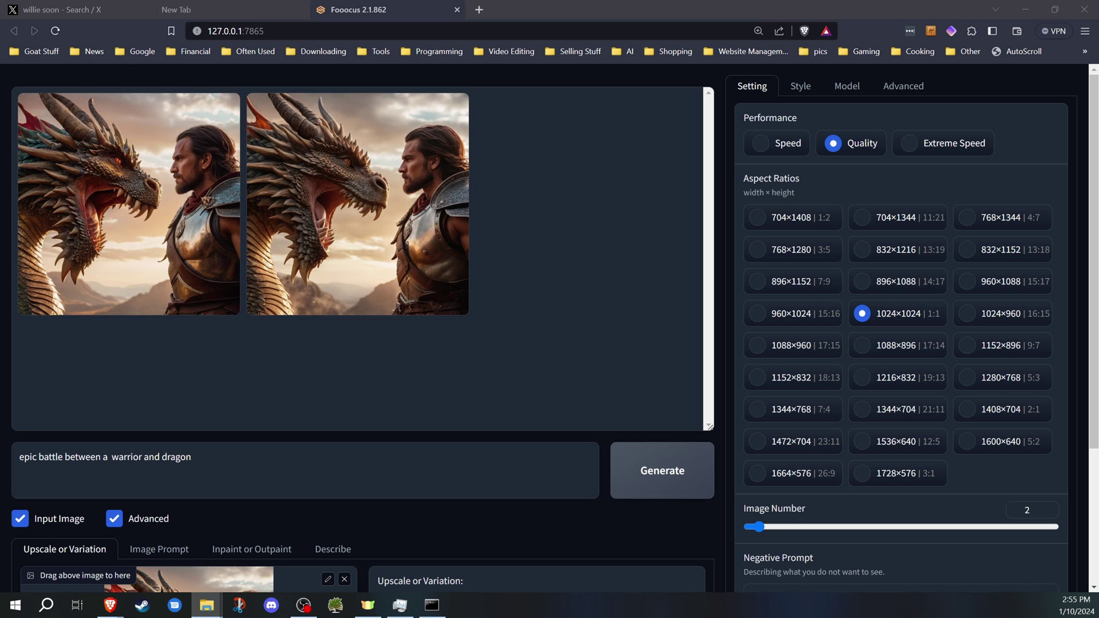
# - Open the original dragon image and a variation in two side-by-side Photos windows
pyautogui.click(463, 605)
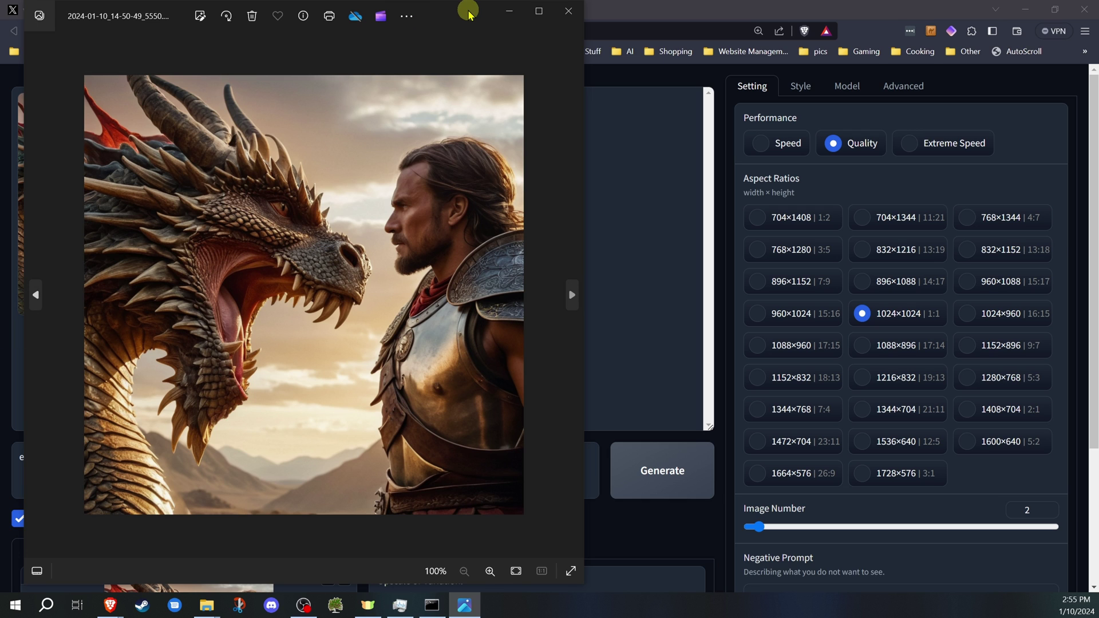
pyautogui.moveTo(468, 10); pyautogui.dragTo(444, 10)
pyautogui.scroll(1, 217, 389)
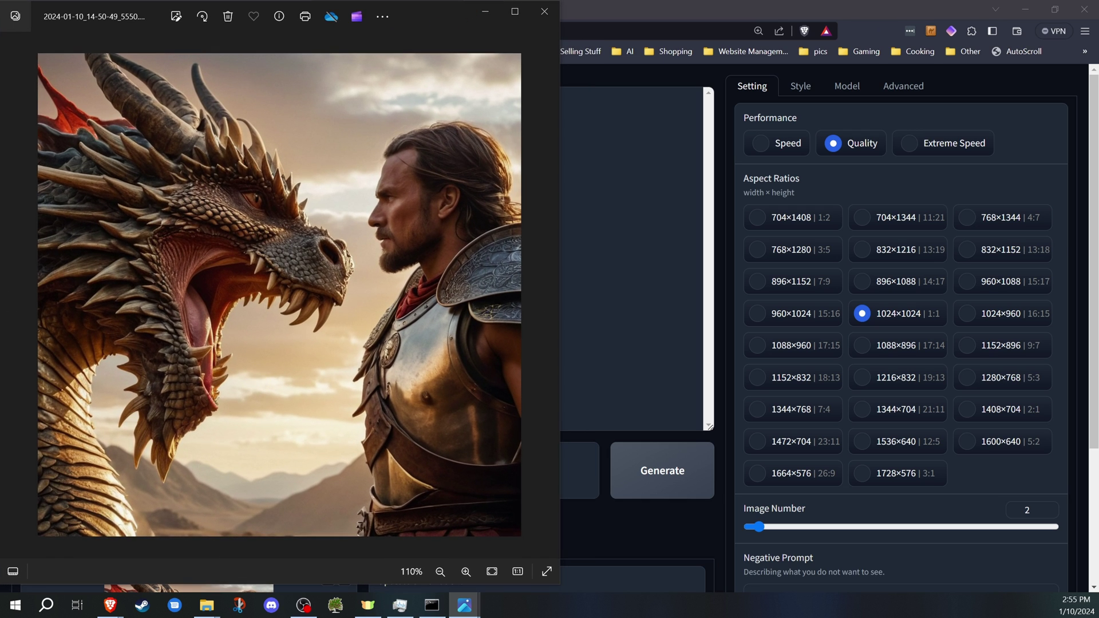
pyautogui.doubleClick(361, 578)
pyautogui.moveTo(851, 29); pyautogui.dragTo(956, 12)
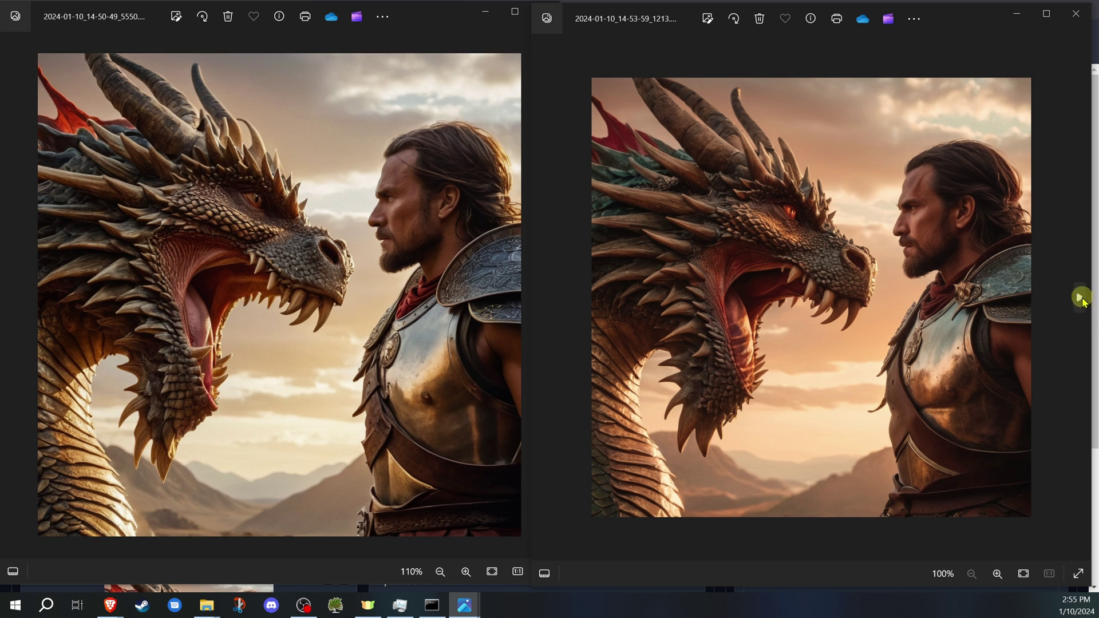
# - Flip between the variations in the right viewer, then close both Photos windows
pyautogui.click(1080, 298)
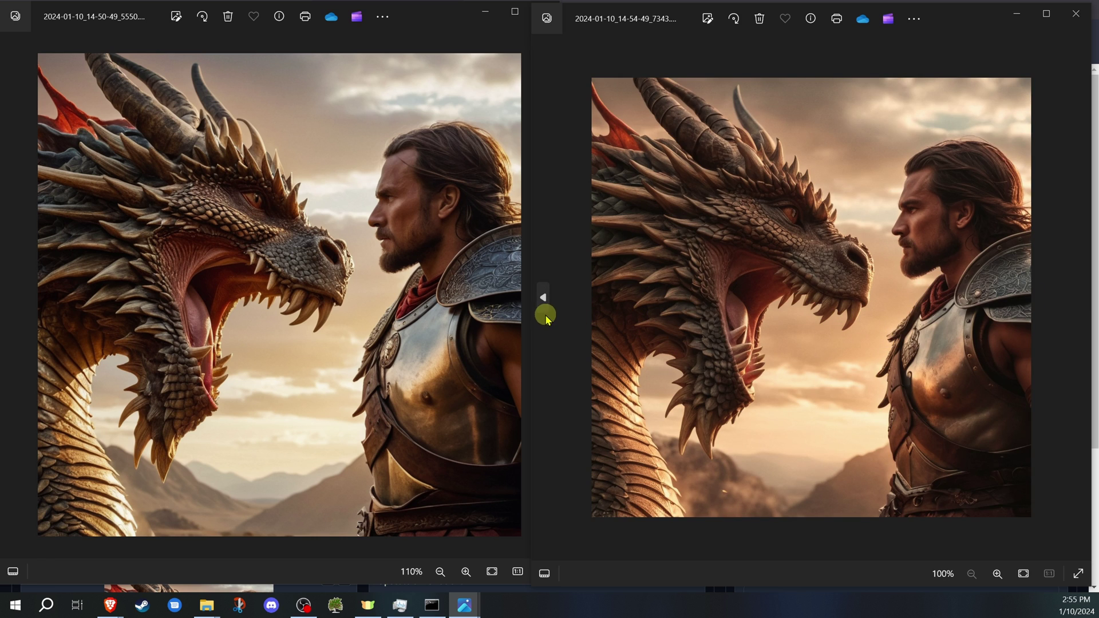
pyautogui.click(545, 298)
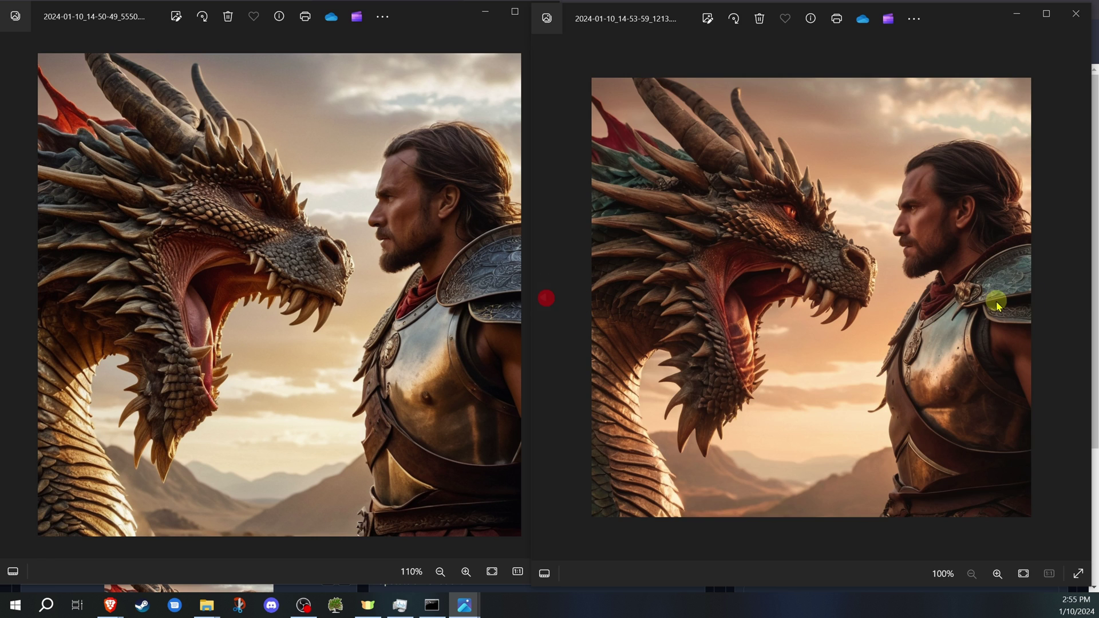
pyautogui.click(1079, 299)
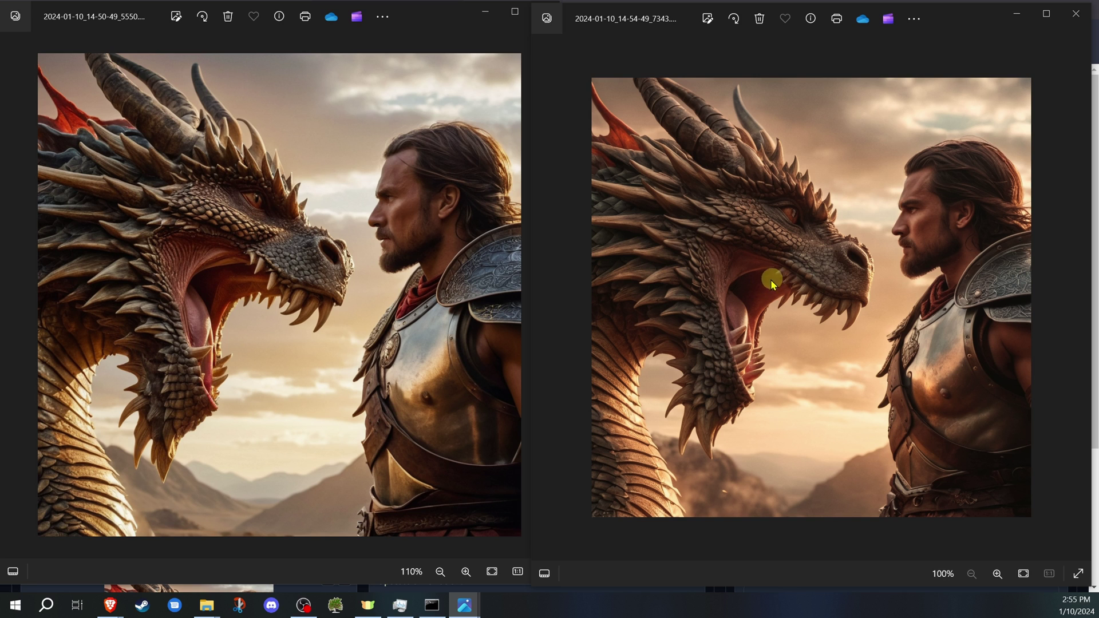
pyautogui.click(1076, 14)
pyautogui.click(545, 12)
pyautogui.scroll(-3, 502, 255)
pyautogui.scroll(-2, 524, 280)
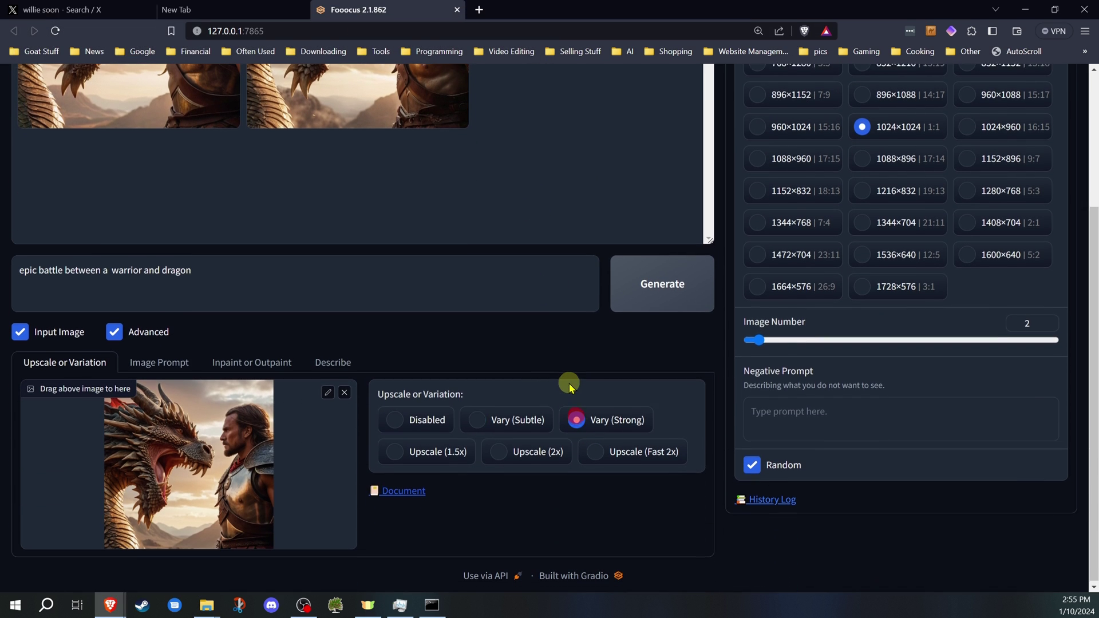
pyautogui.scroll(5, 567, 379)
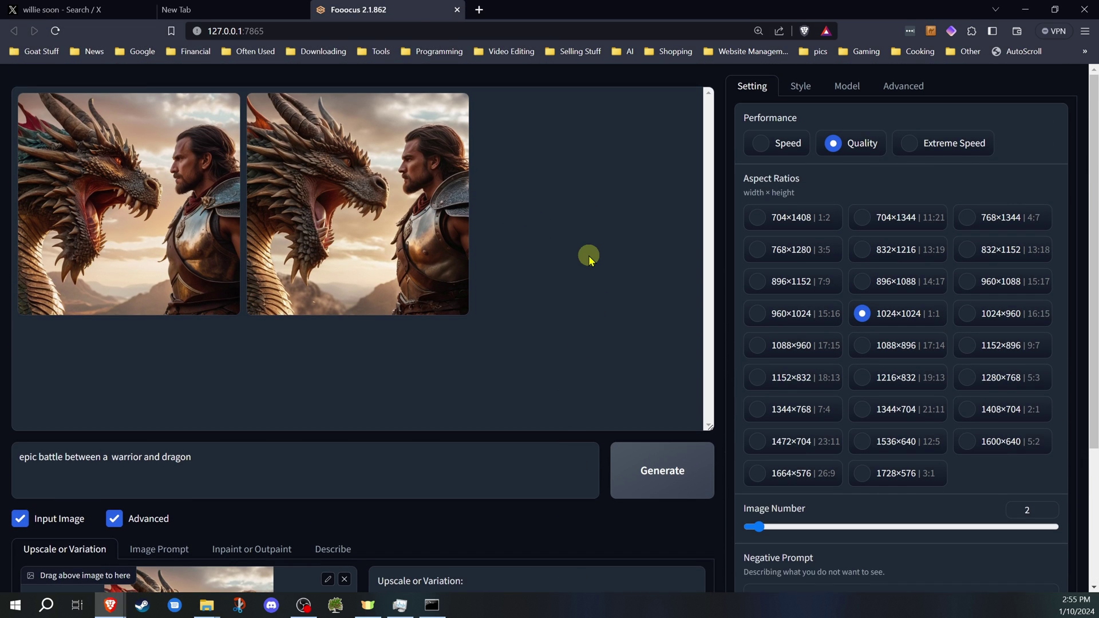
pyautogui.click(663, 471)
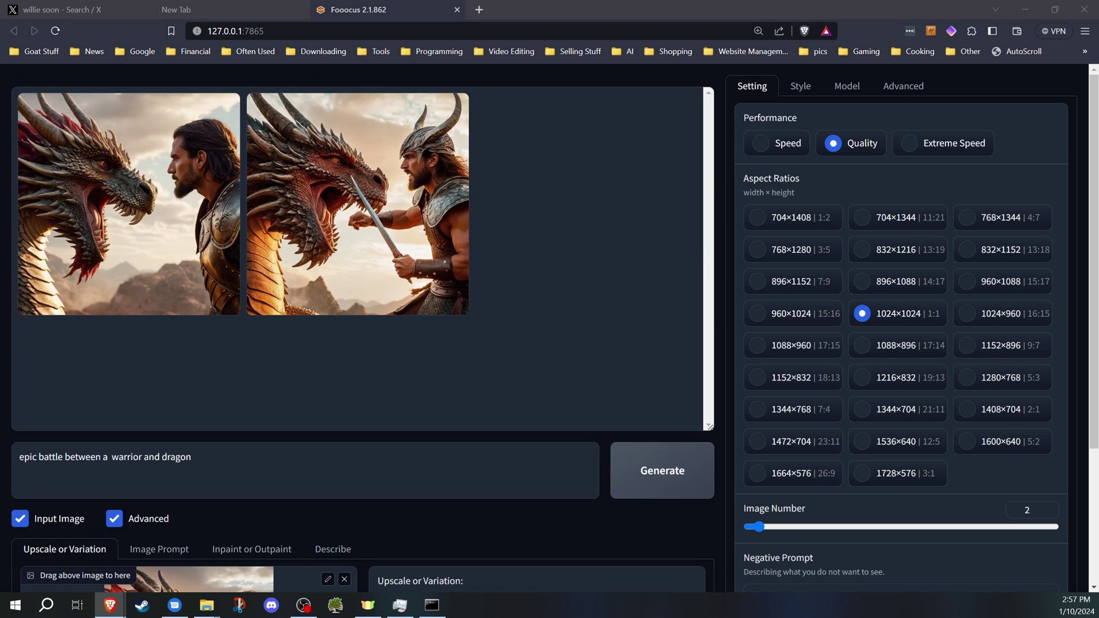
pyautogui.scroll(-5, 517, 378)
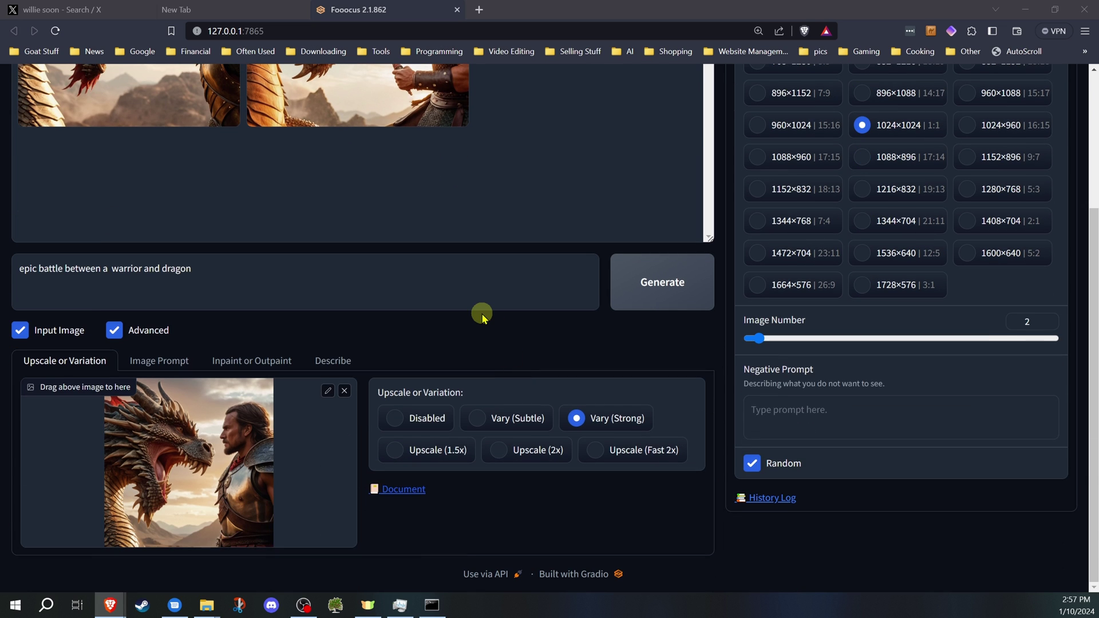
pyautogui.scroll(5, 481, 313)
pyautogui.scroll(-5, 280, 354)
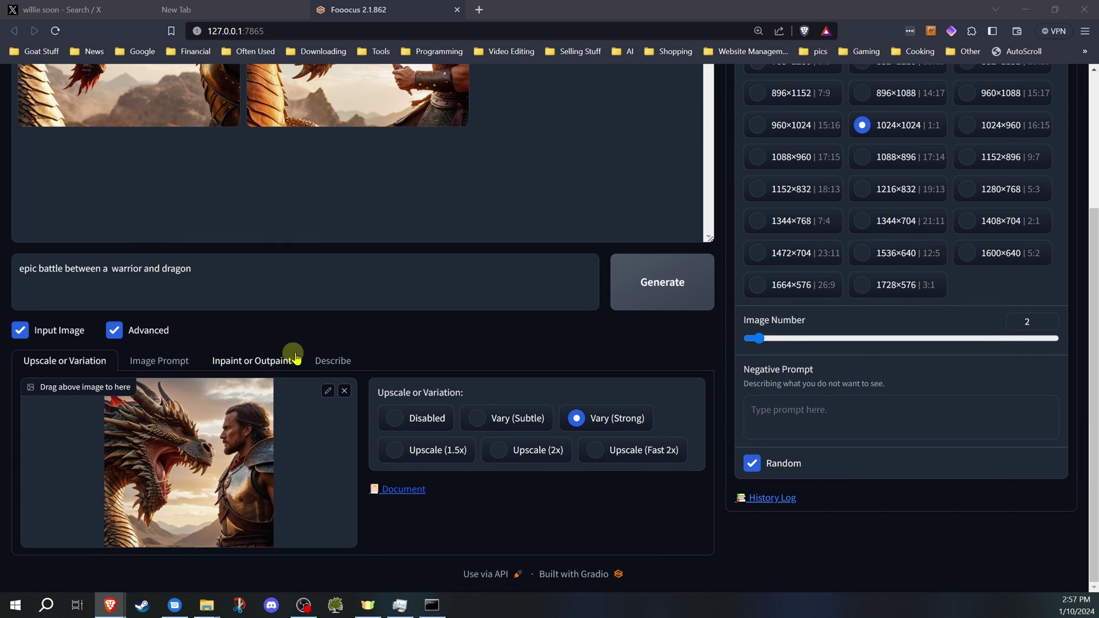
pyautogui.scroll(5, 342, 331)
pyautogui.scroll(1, 342, 331)
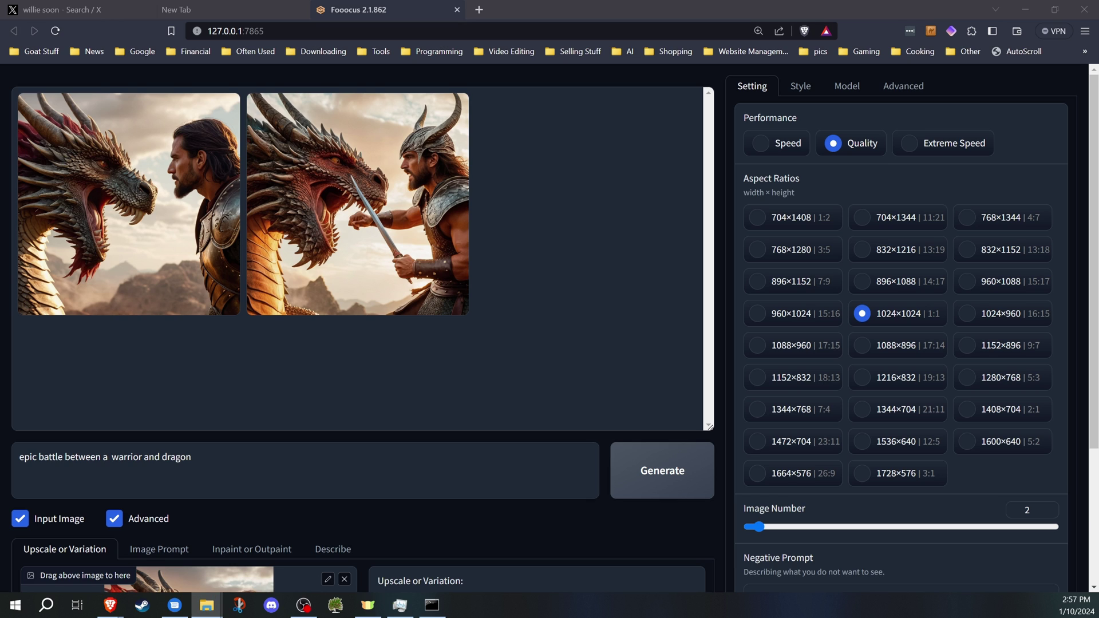
pyautogui.doubleClick(129, 204)
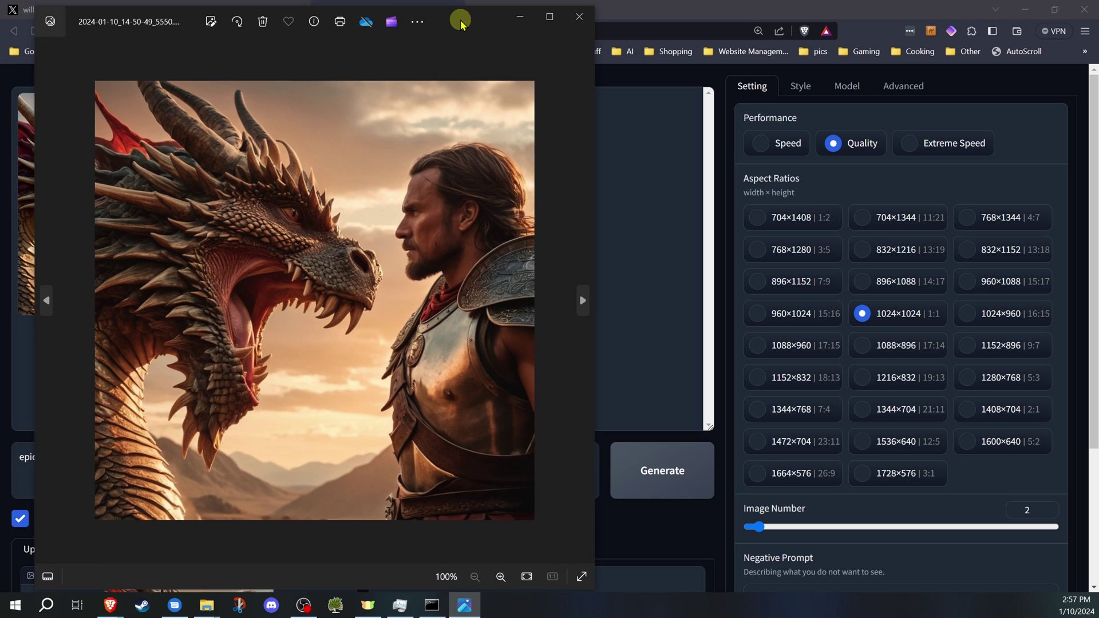
pyautogui.moveTo(461, 22); pyautogui.dragTo(453, 25)
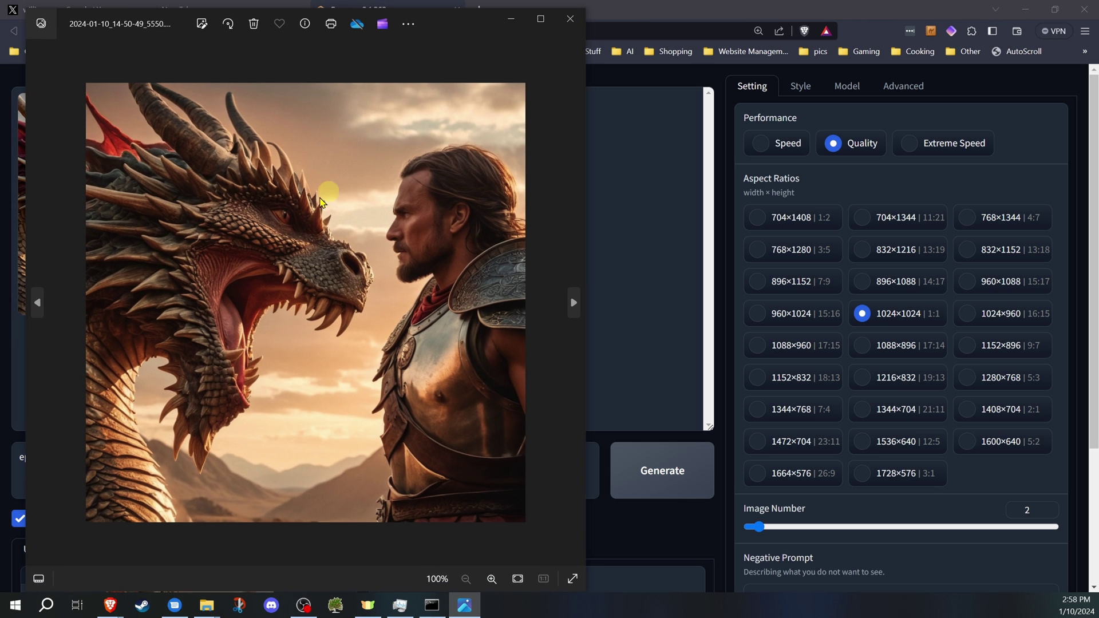
pyautogui.doubleClick(129, 203)
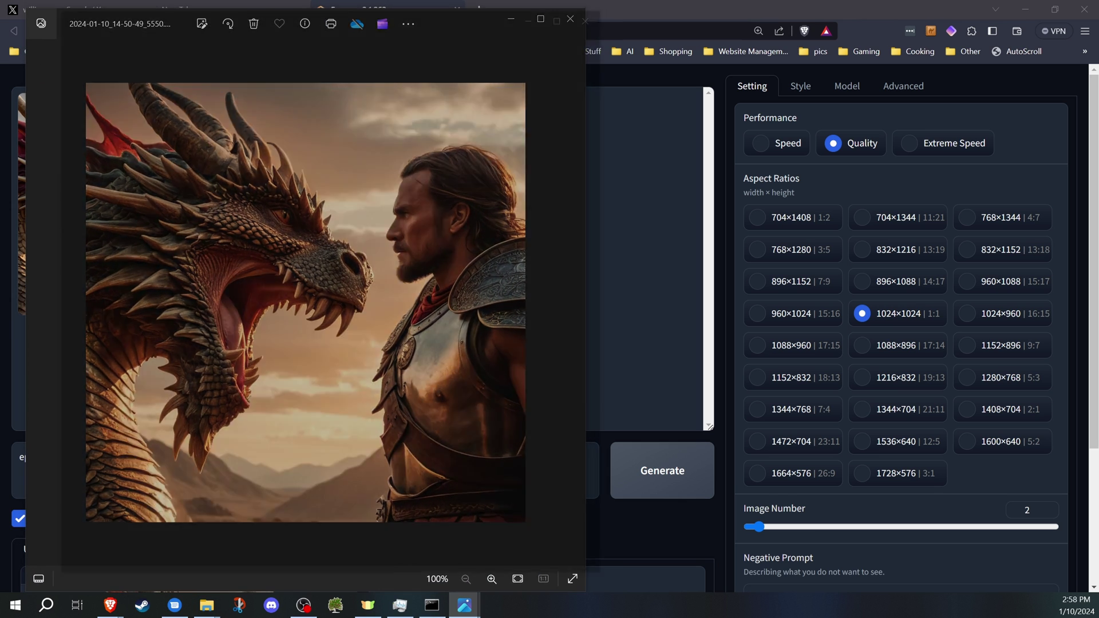
pyautogui.moveTo(437, 20); pyautogui.dragTo(944, 19)
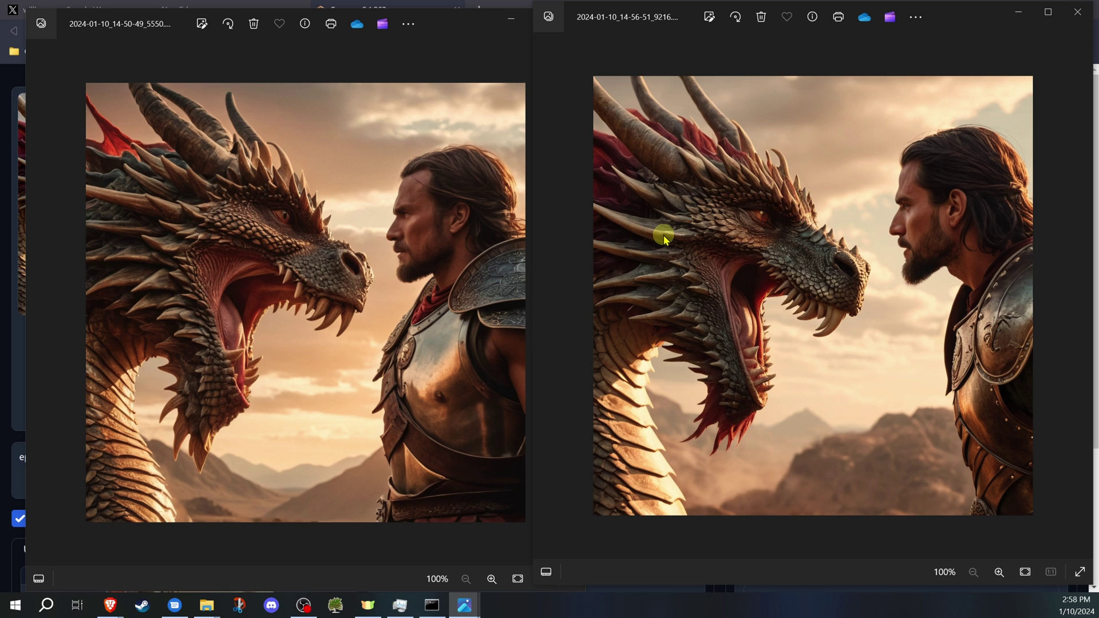
pyautogui.moveTo(1079, 294)
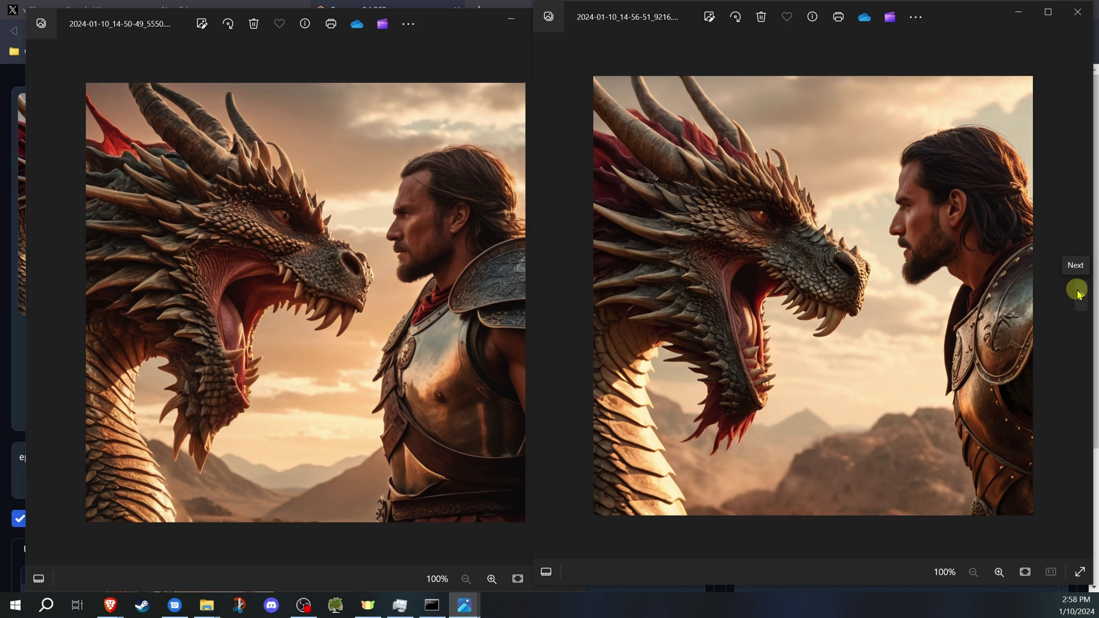
pyautogui.click(1079, 293)
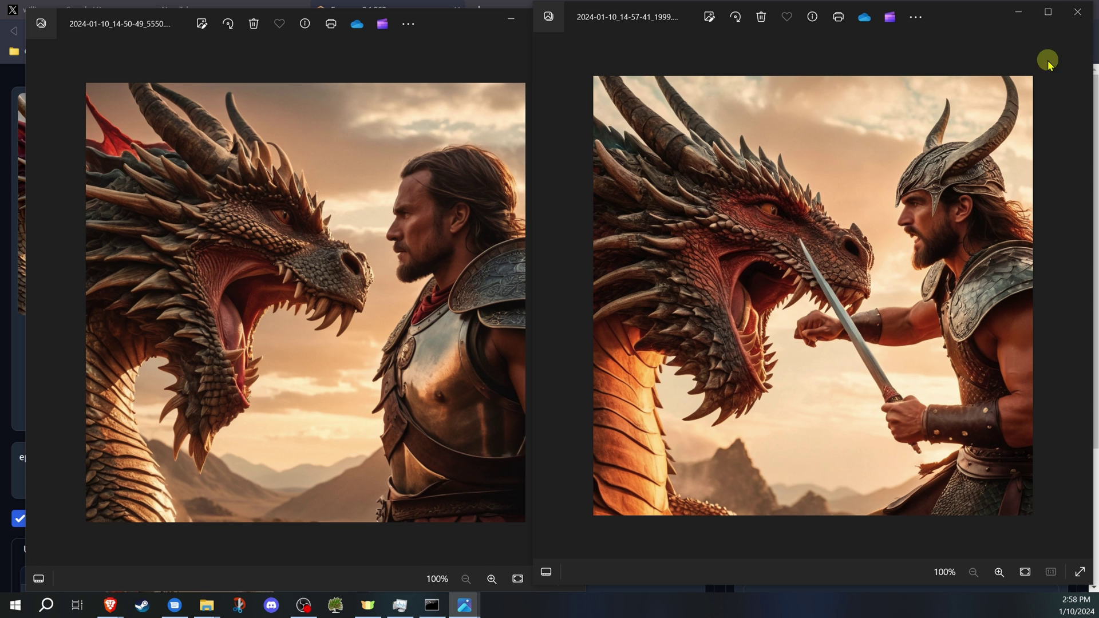
pyautogui.click(1078, 12)
pyautogui.click(582, 23)
pyautogui.scroll(-3, 531, 387)
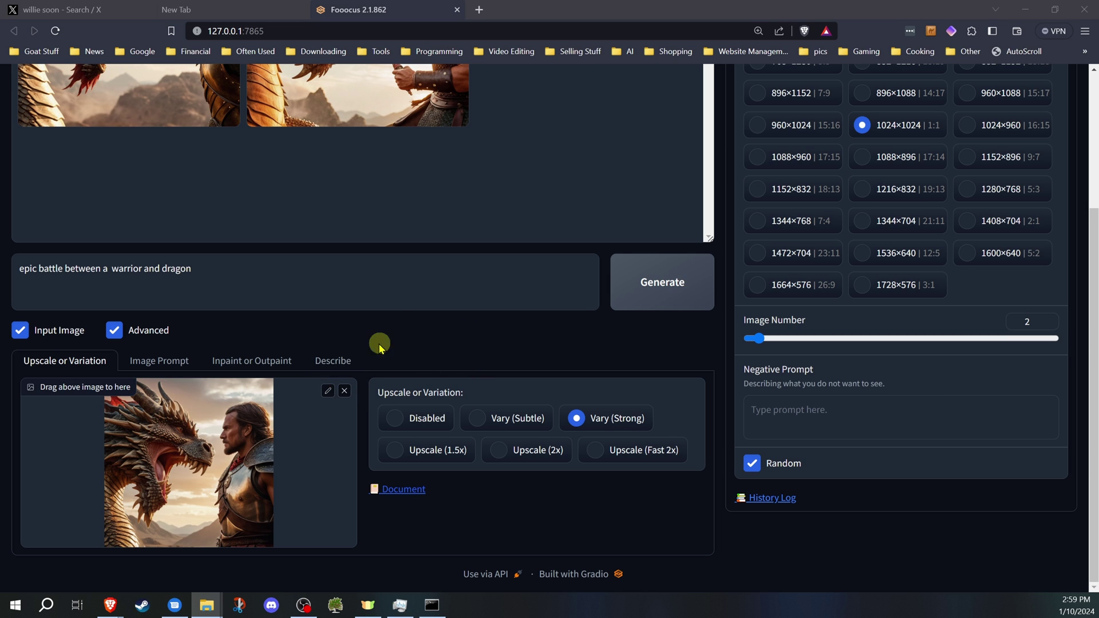
pyautogui.scroll(1, 396, 332)
pyautogui.scroll(2, 396, 332)
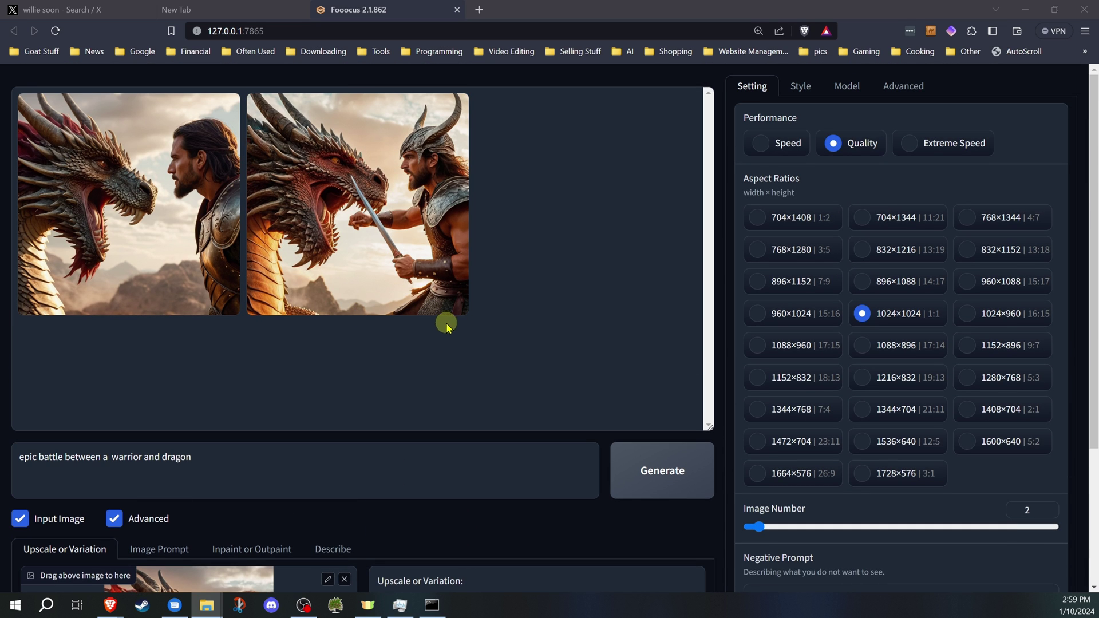
pyautogui.scroll(1, 446, 324)
pyautogui.scroll(-2, 449, 364)
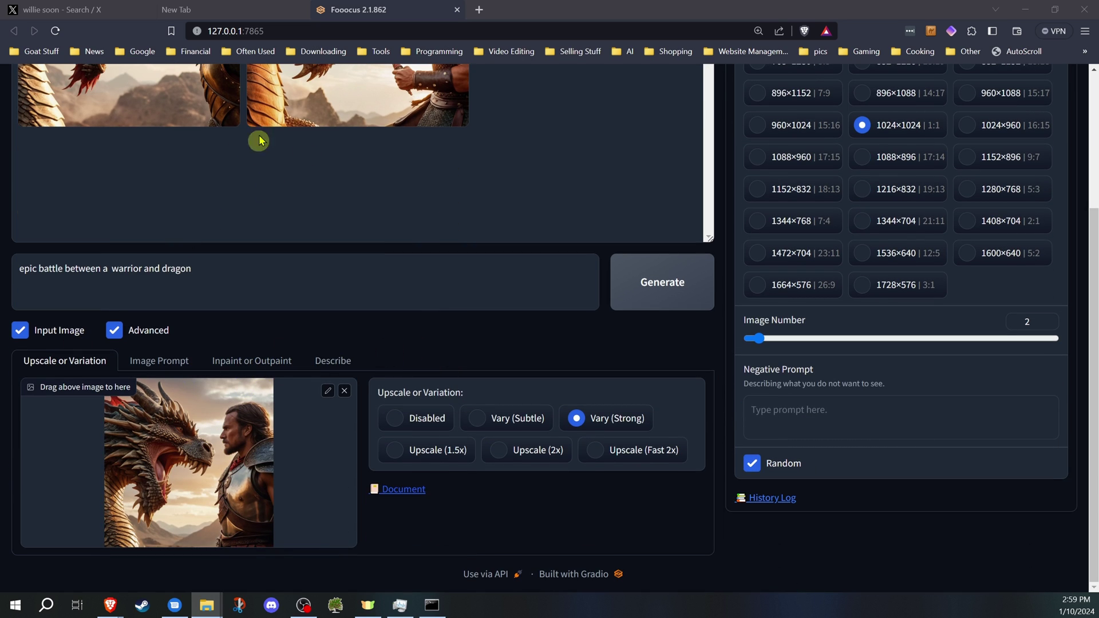
# - Try Upscale (1.5x), Upscale (2x) and Upscale (Fast 2x) in turn, ending on Fast 2x
pyautogui.click(397, 451)
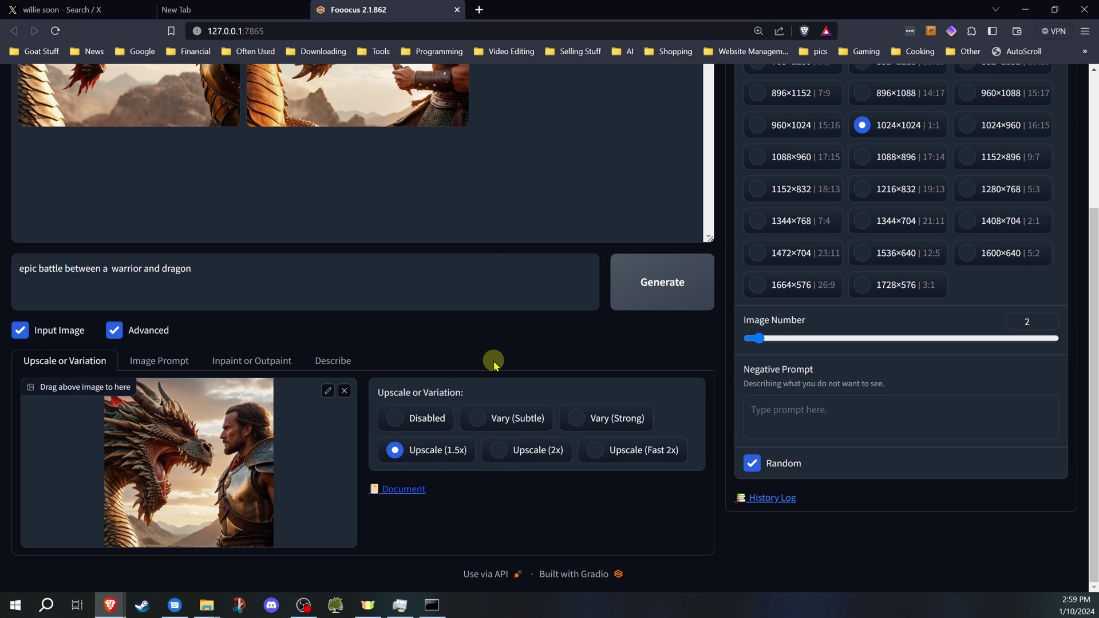
pyautogui.click(499, 450)
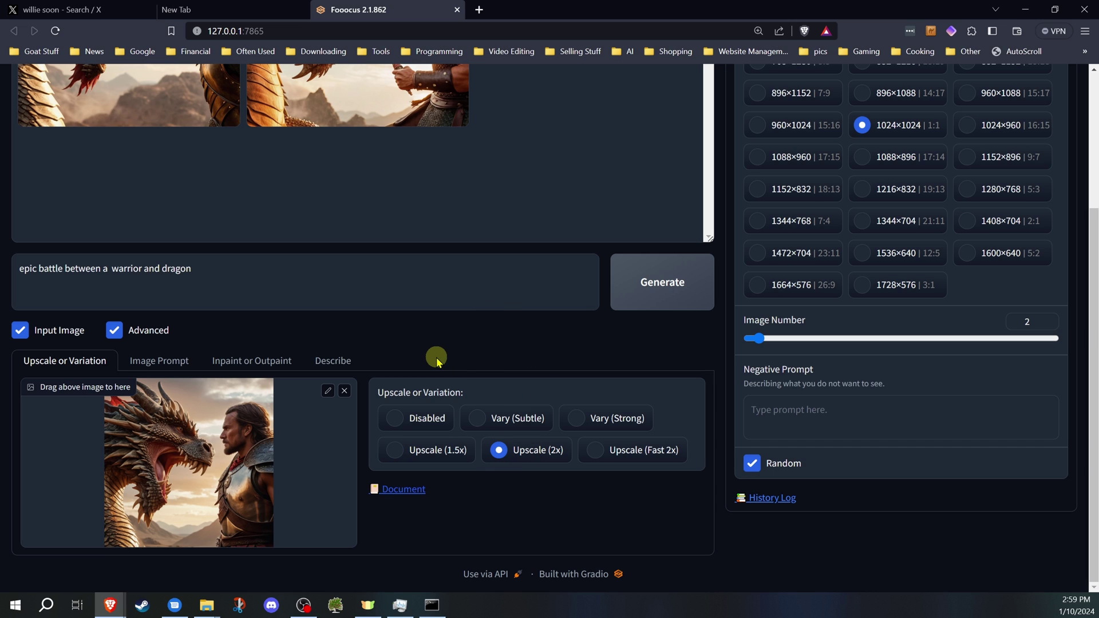
pyautogui.click(595, 451)
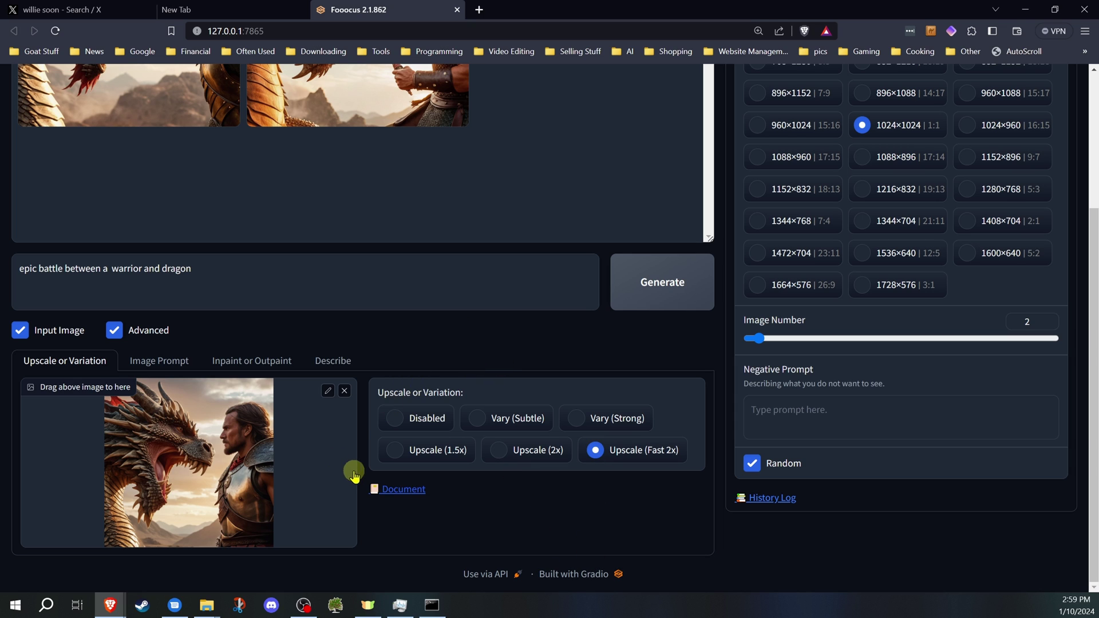
pyautogui.click(394, 450)
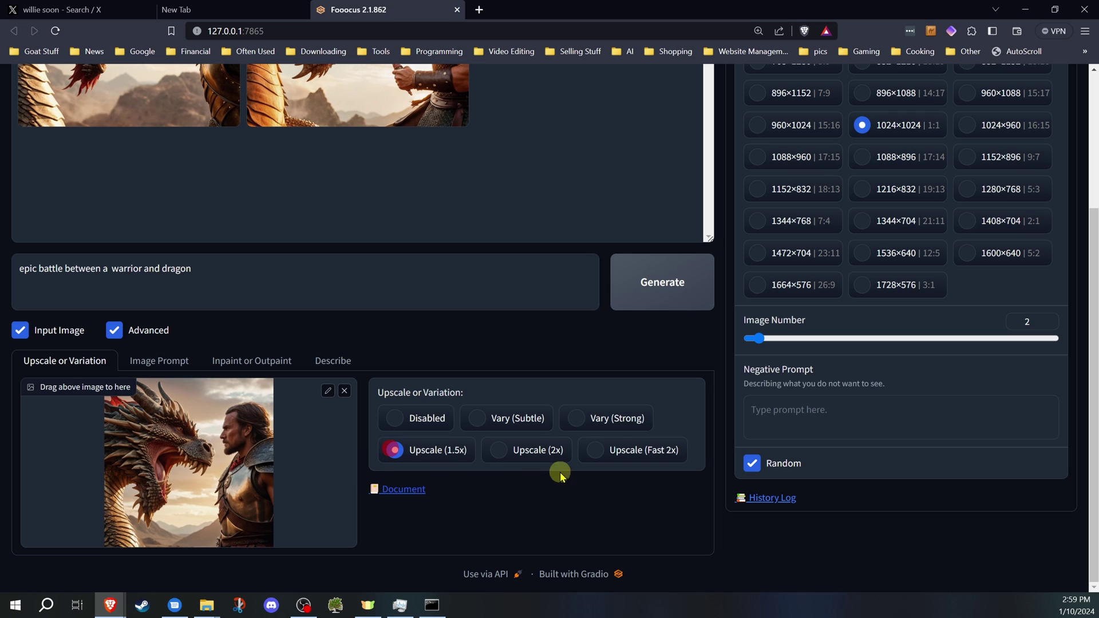
pyautogui.click(394, 450)
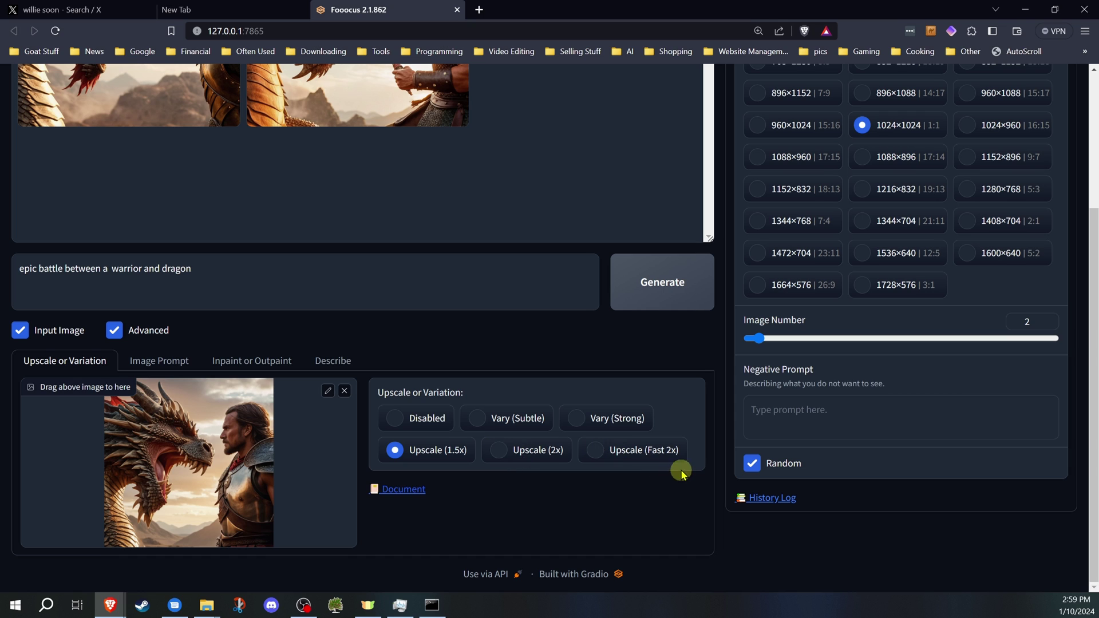
pyautogui.click(639, 453)
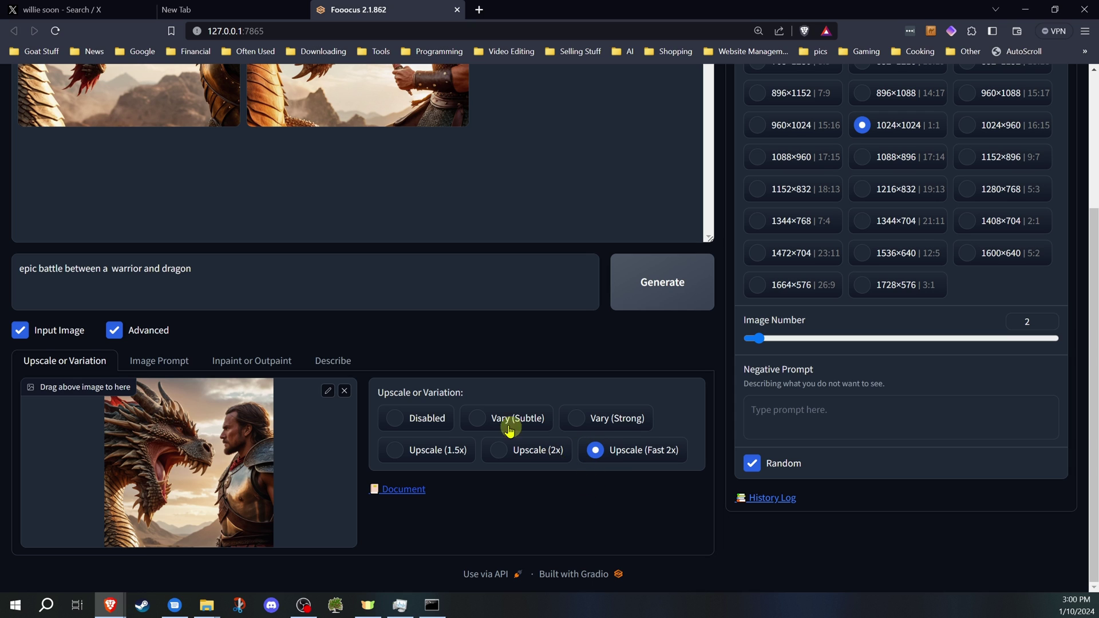
pyautogui.scroll(3, 481, 430)
pyautogui.scroll(-1, 338, 269)
pyautogui.scroll(-3, 338, 269)
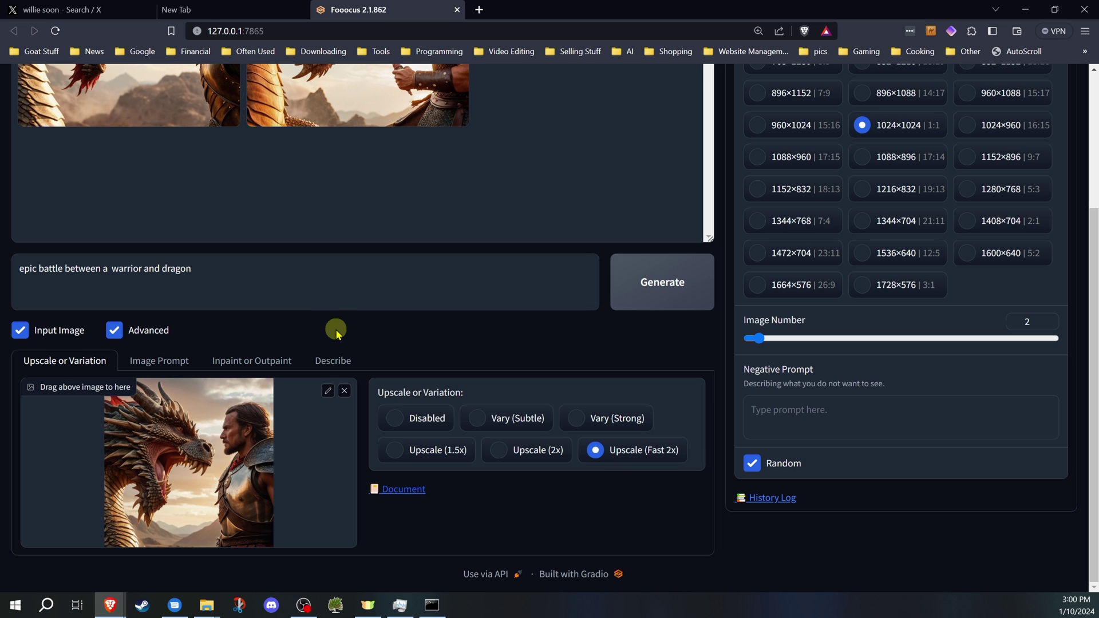
# - Select Upscale (1.5x) and generate, watching progress in the console
pyautogui.click(395, 450)
pyautogui.scroll(5, 442, 386)
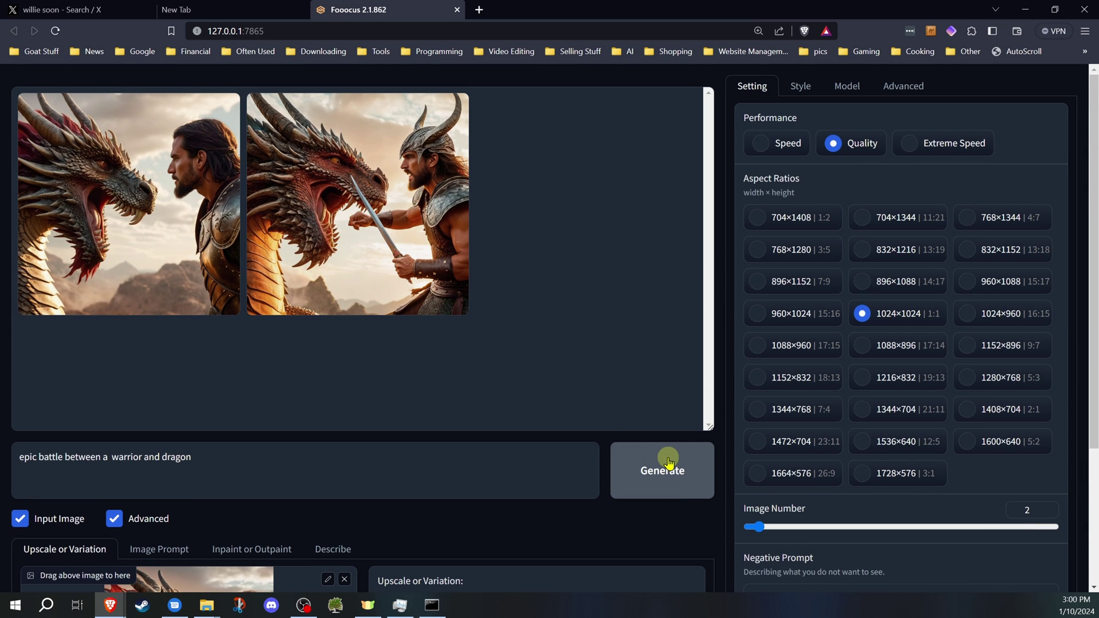
pyautogui.scroll(-2, 662, 404)
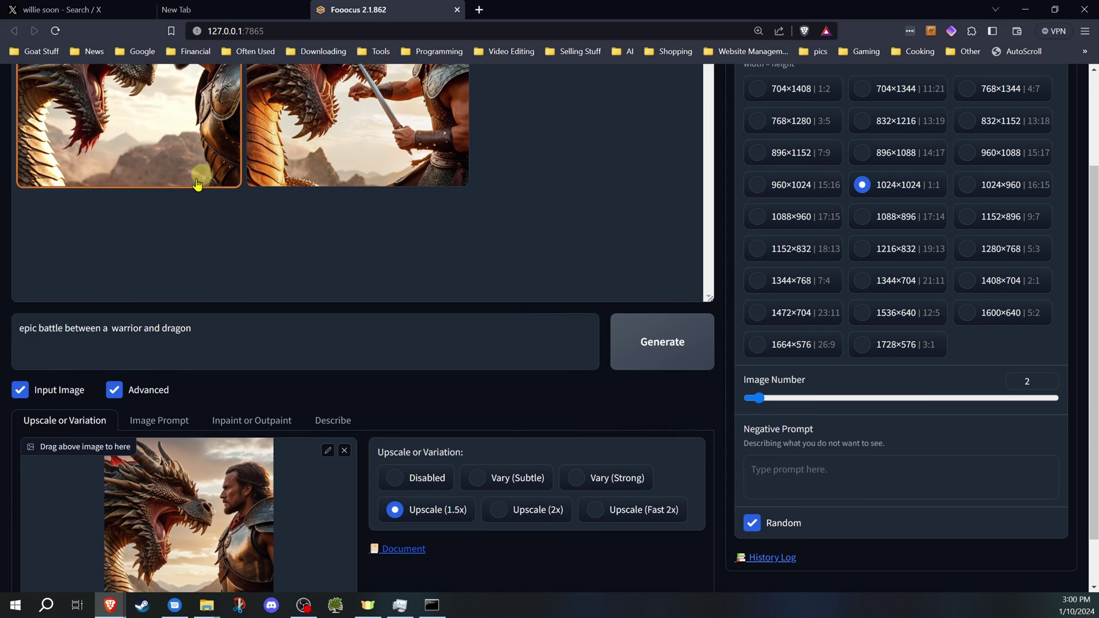
pyautogui.click(659, 342)
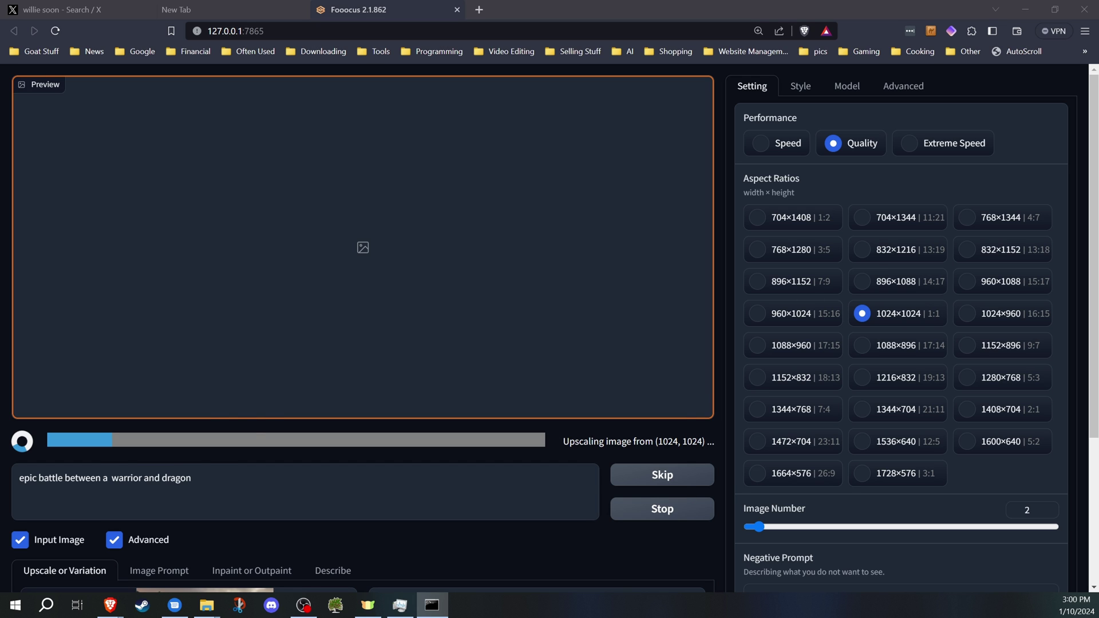
pyautogui.hotkey('alt', 'Tab')
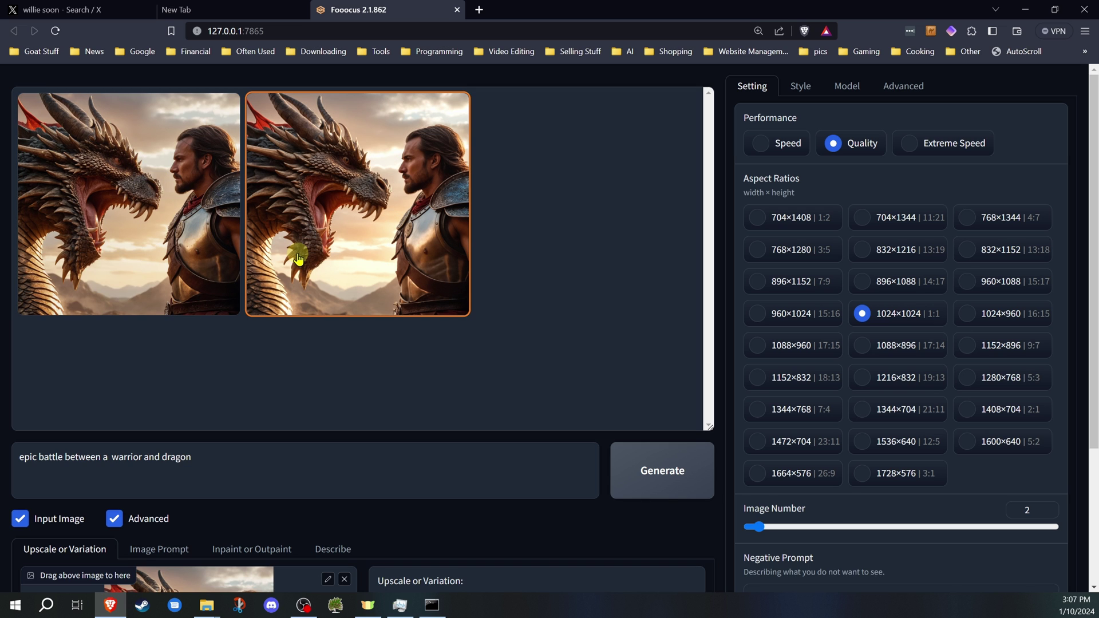
pyautogui.scroll(-3, 343, 301)
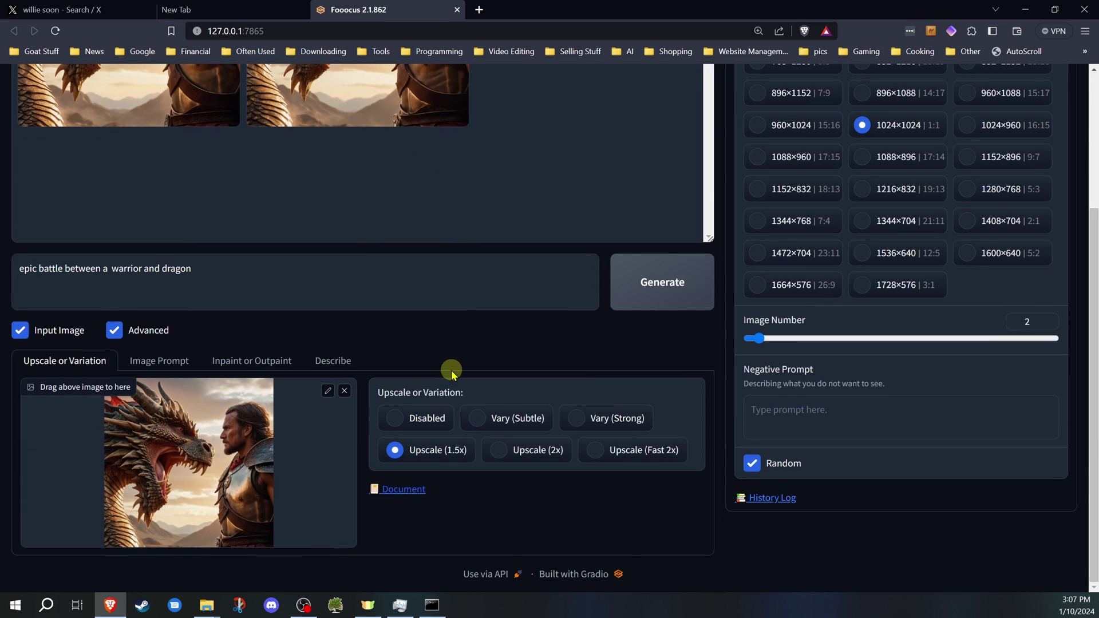
pyautogui.scroll(3, 451, 371)
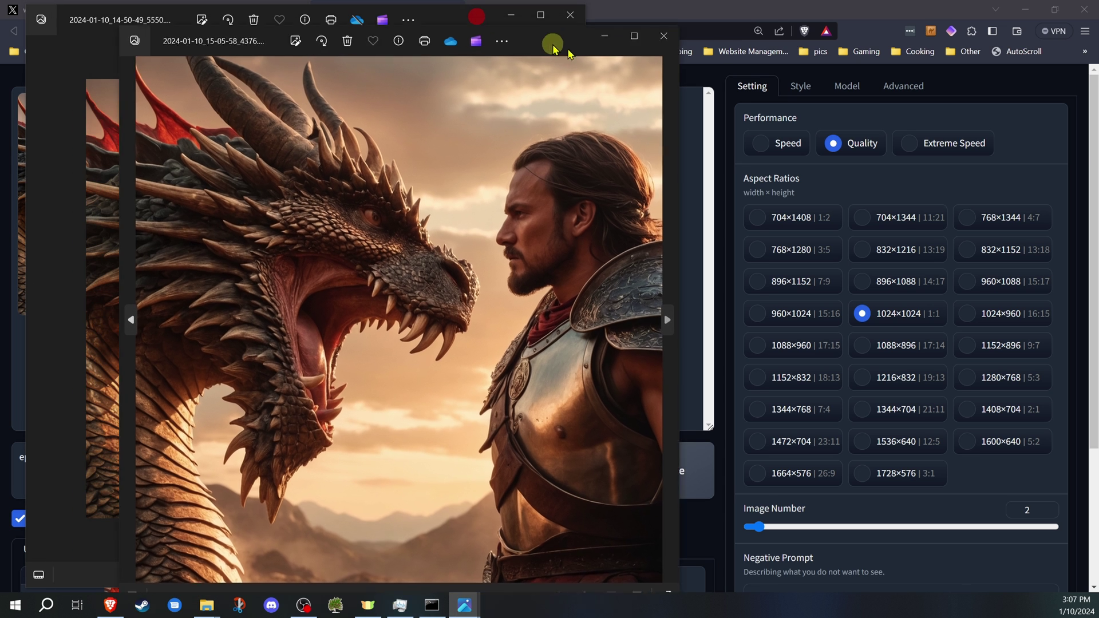
# - Place the upscale beside the original and compare sizes: 1536 x 1536 versus 1024 x 1024
pyautogui.moveTo(477, 16); pyautogui.dragTo(964, 19)
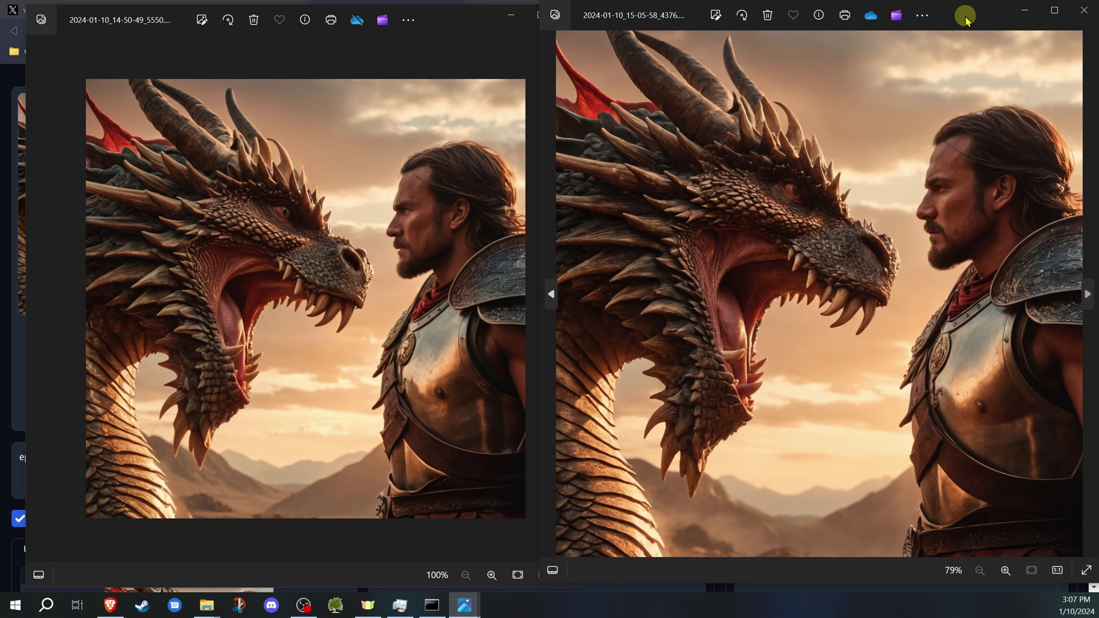
pyautogui.click(822, 15)
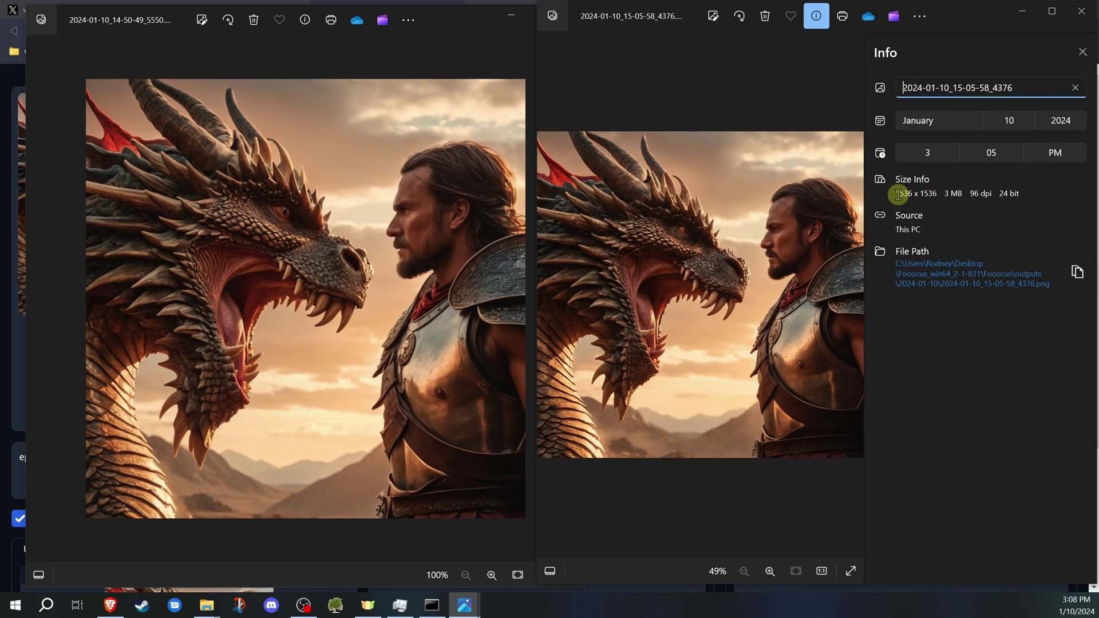
pyautogui.doubleClick(904, 194)
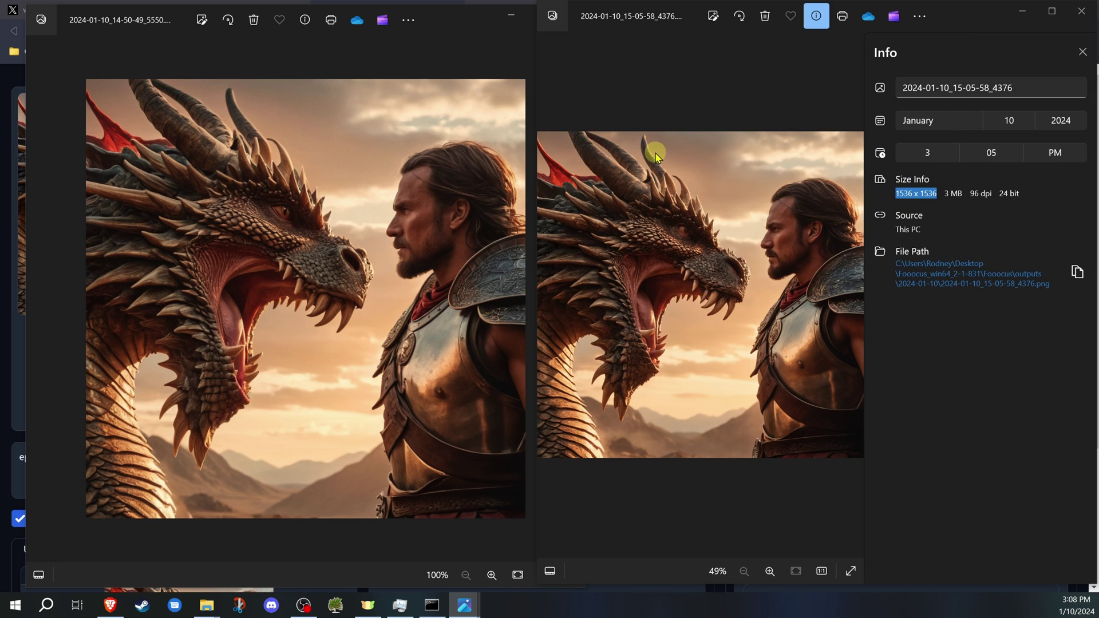
pyautogui.click(305, 19)
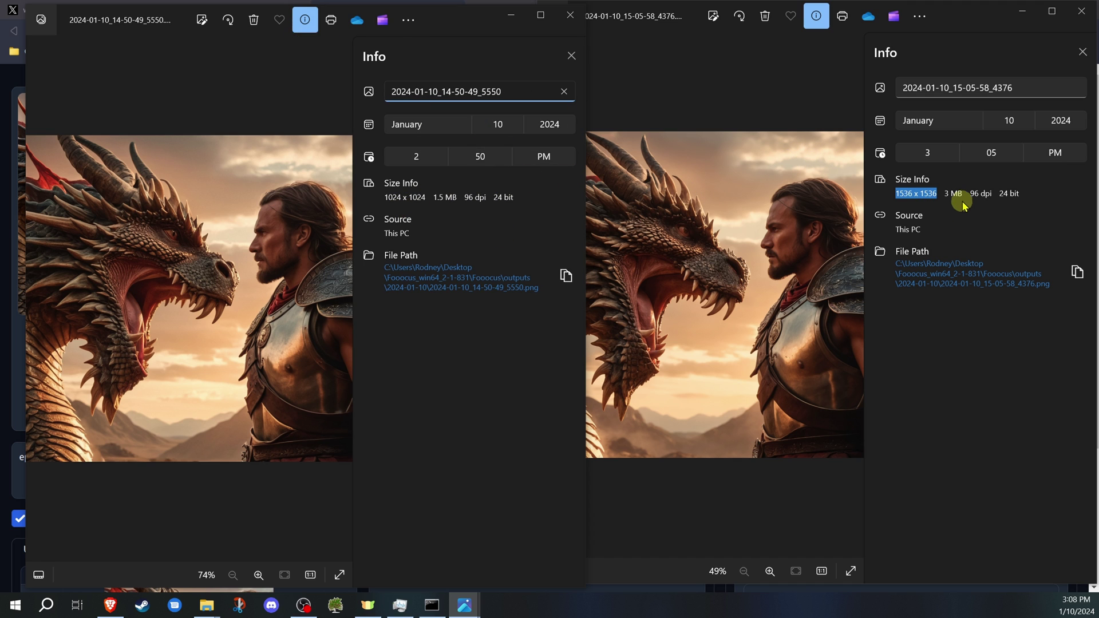
pyautogui.click(571, 57)
pyautogui.click(1083, 52)
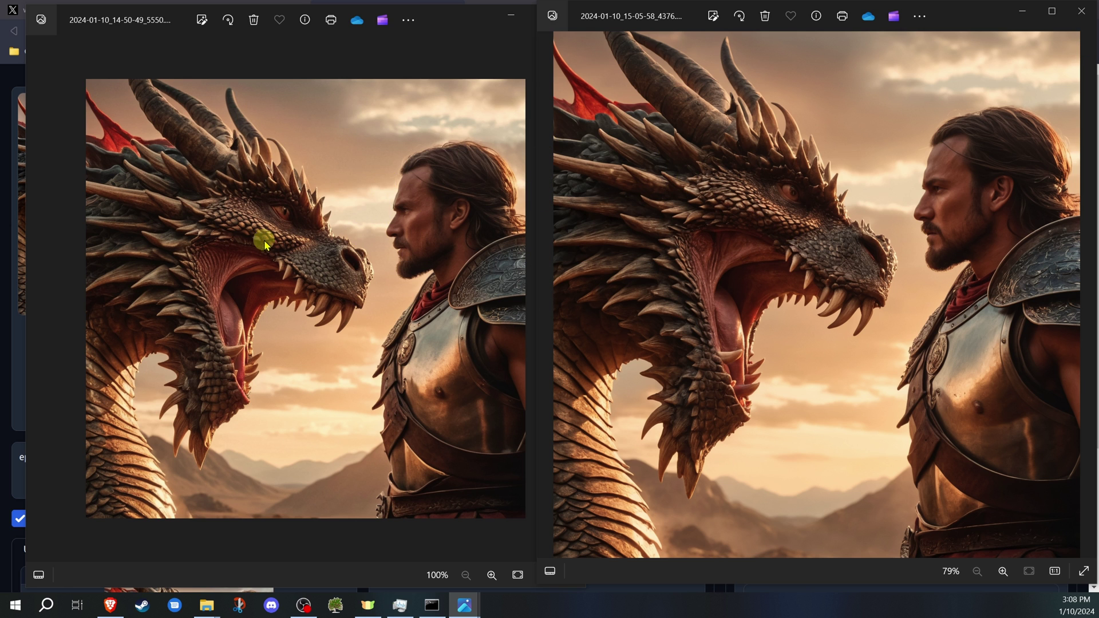
pyautogui.scroll(5, 340, 264)
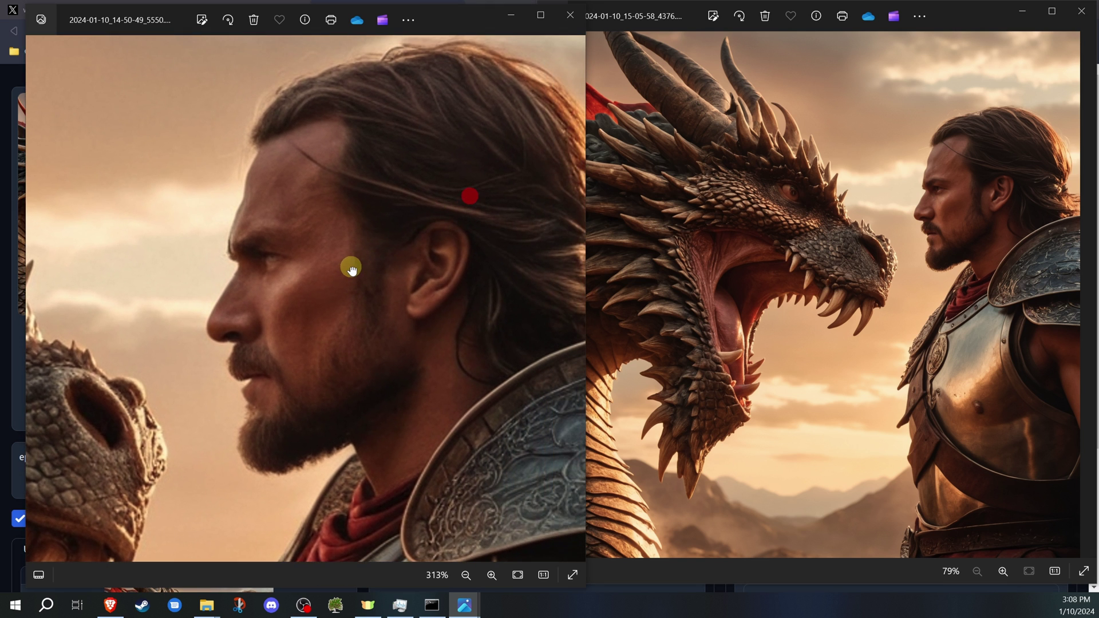
# - Pan both images to compare the warrior's face and the dragon's head
pyautogui.moveTo(351, 272); pyautogui.dragTo(310, 294)
pyautogui.scroll(5, 962, 172)
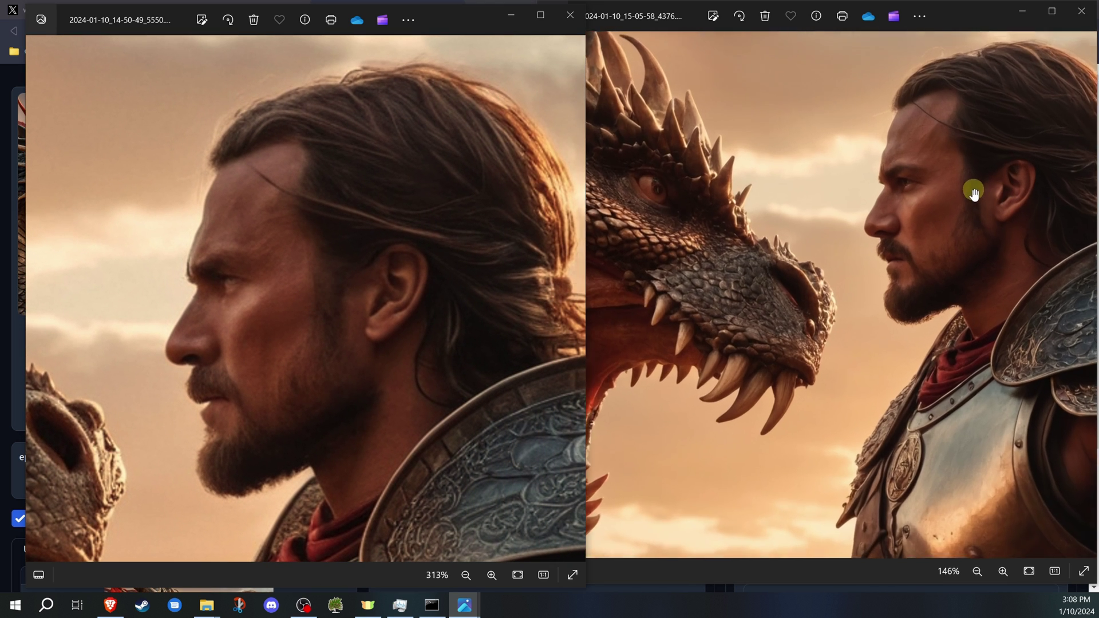
pyautogui.moveTo(963, 171); pyautogui.dragTo(784, 289)
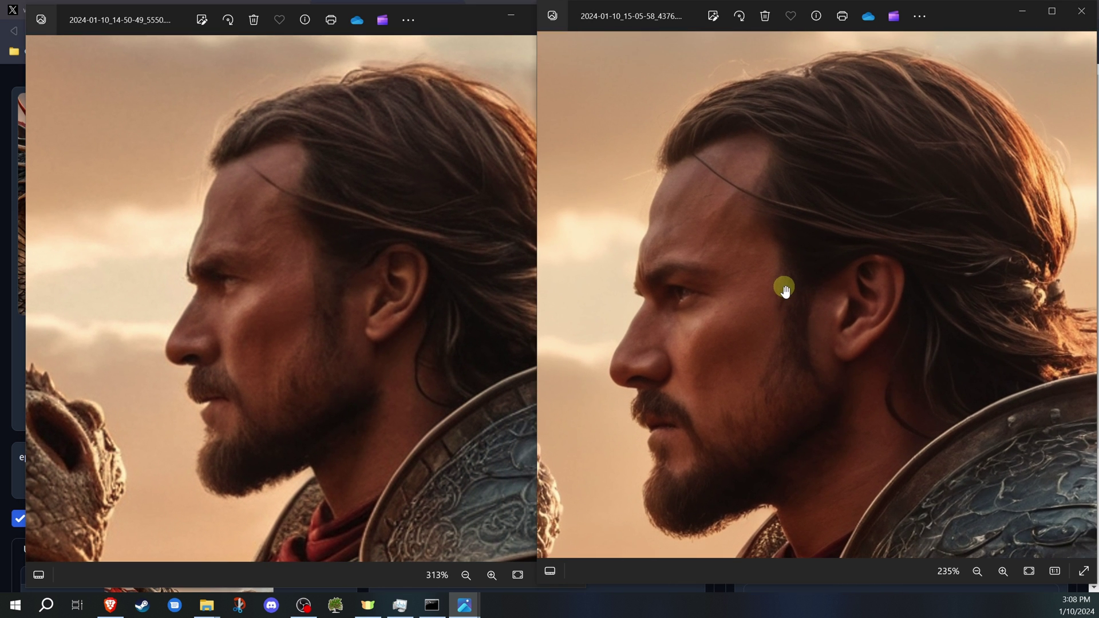
pyautogui.moveTo(746, 359); pyautogui.dragTo(989, 370)
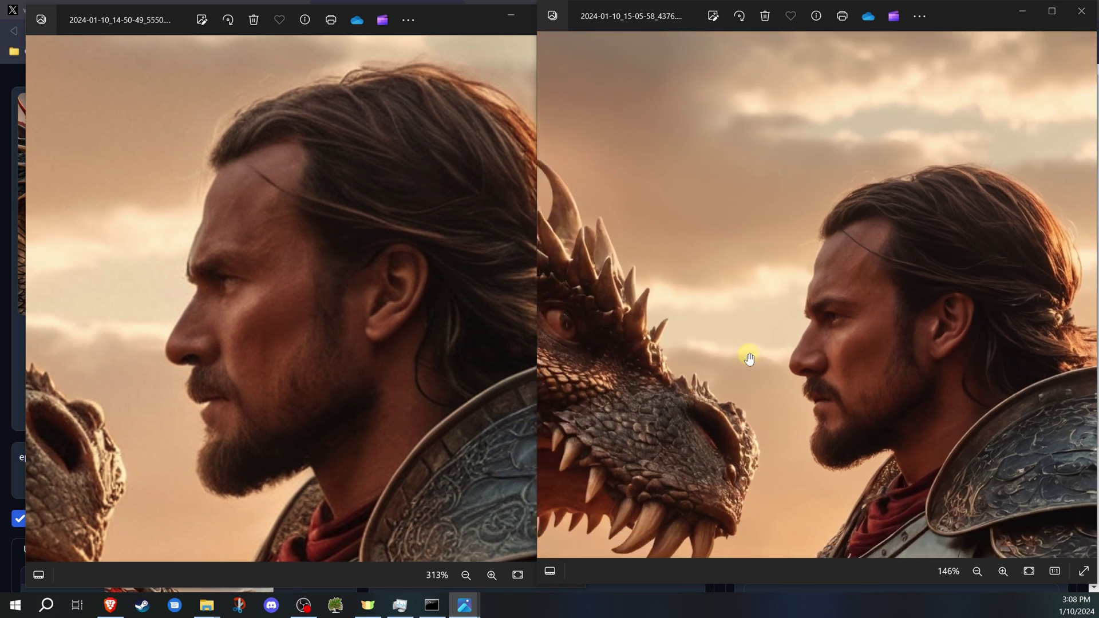
pyautogui.scroll(1, 859, 343)
pyautogui.moveTo(284, 347)
pyautogui.mouseDown()
pyautogui.moveTo(499, 296)
pyautogui.moveTo(523, 327)
pyautogui.mouseUp()
pyautogui.moveTo(883, 392); pyautogui.dragTo(751, 155)
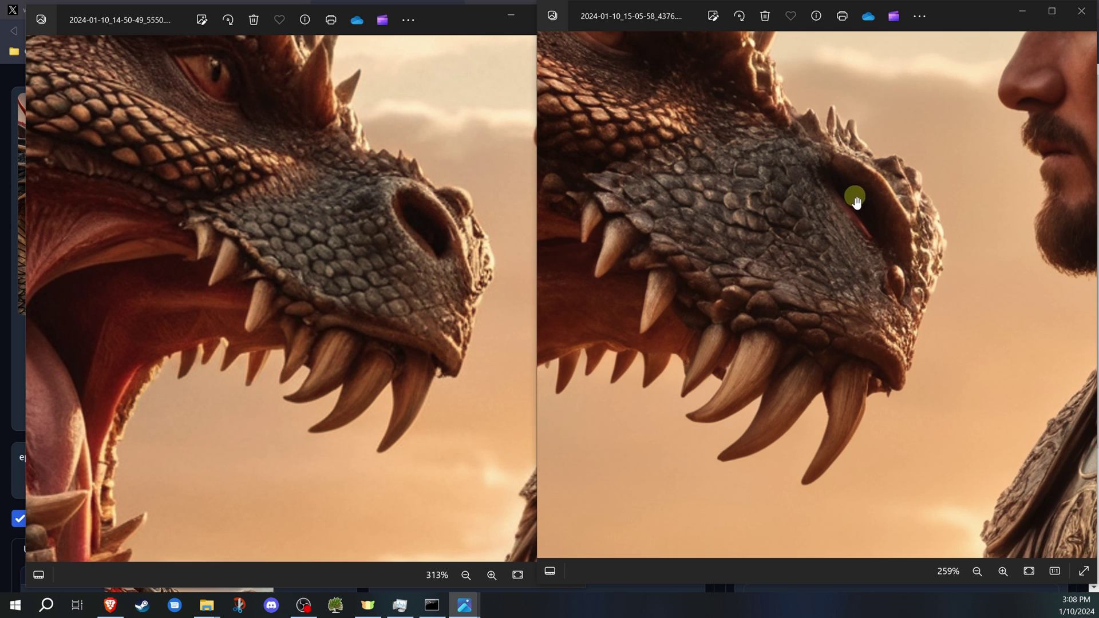
pyautogui.scroll(-3, 312, 258)
pyautogui.scroll(-1, 313, 259)
pyautogui.scroll(5, 184, 409)
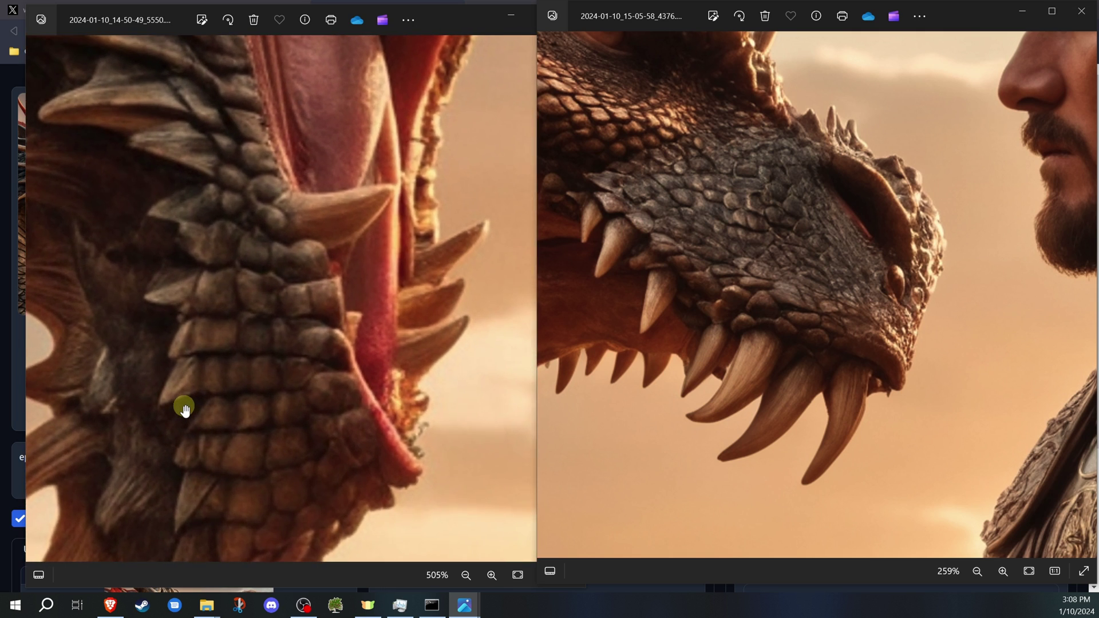
pyautogui.scroll(-3, 184, 410)
pyautogui.scroll(-3, 184, 409)
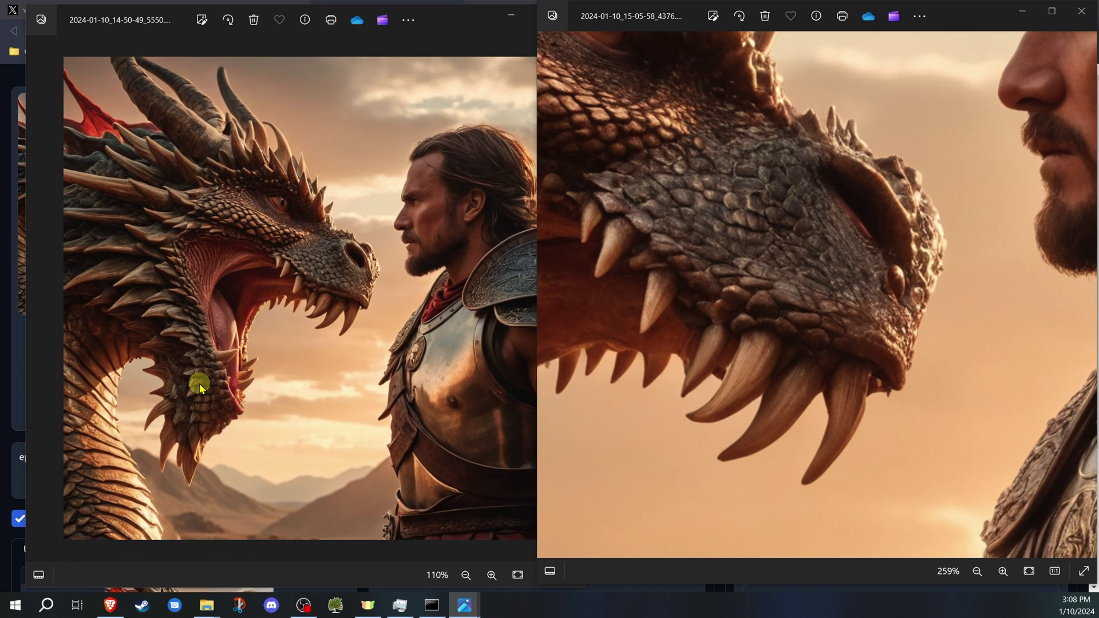
pyautogui.scroll(2, 199, 389)
pyautogui.scroll(2, 189, 392)
pyautogui.scroll(-2, 189, 392)
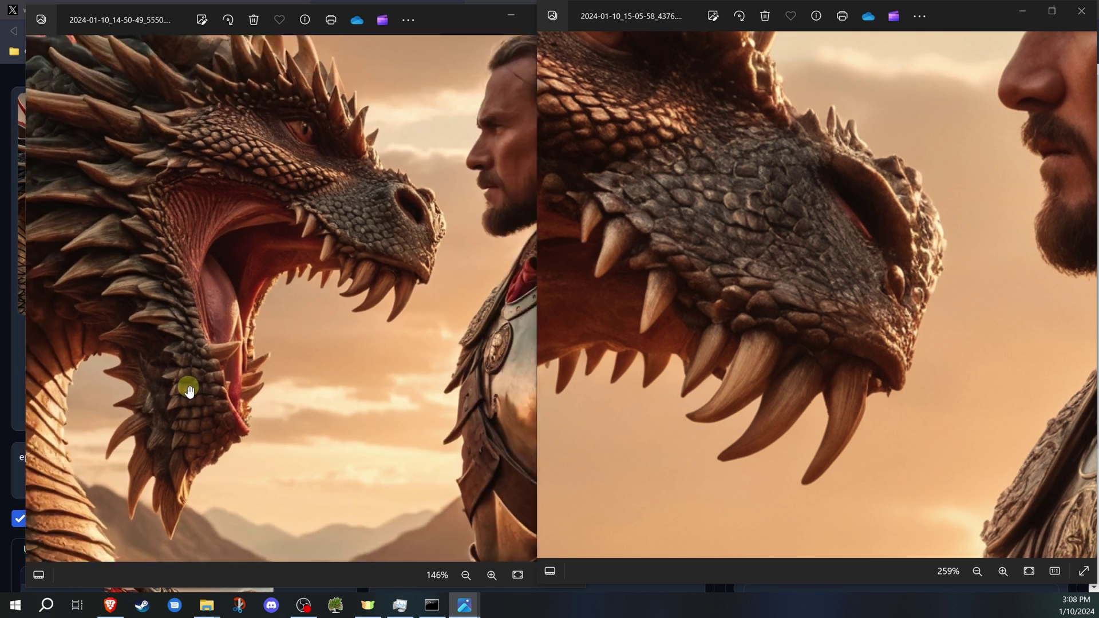
pyautogui.scroll(-1, 190, 393)
pyautogui.scroll(-2, 190, 392)
pyautogui.scroll(-2, 666, 309)
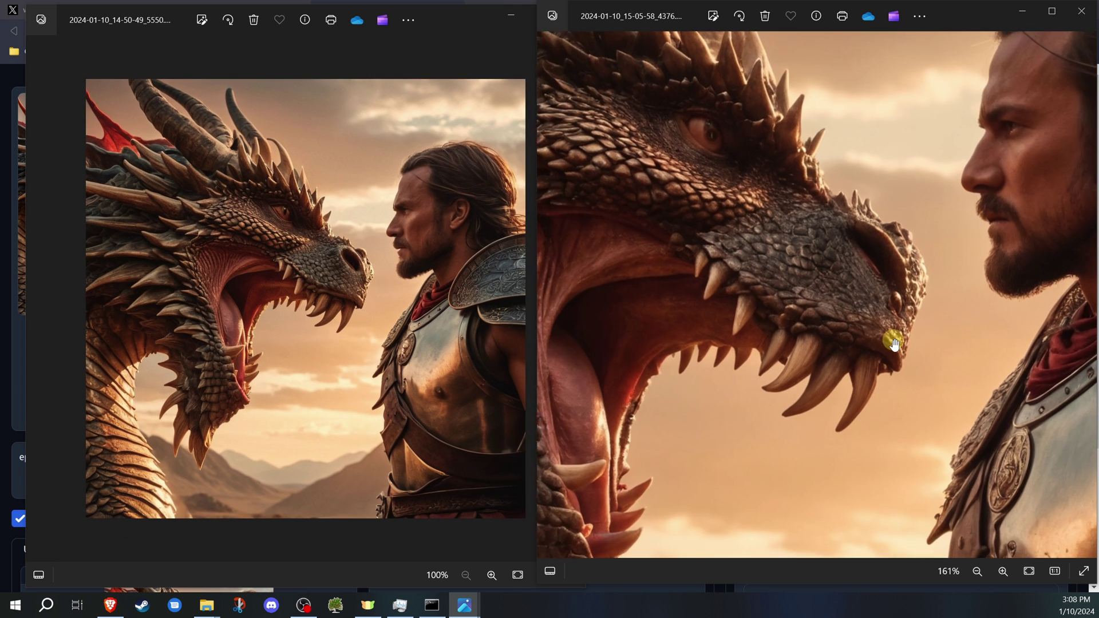
pyautogui.scroll(-2, 885, 335)
pyautogui.scroll(-2, 897, 340)
pyautogui.scroll(-1, 906, 339)
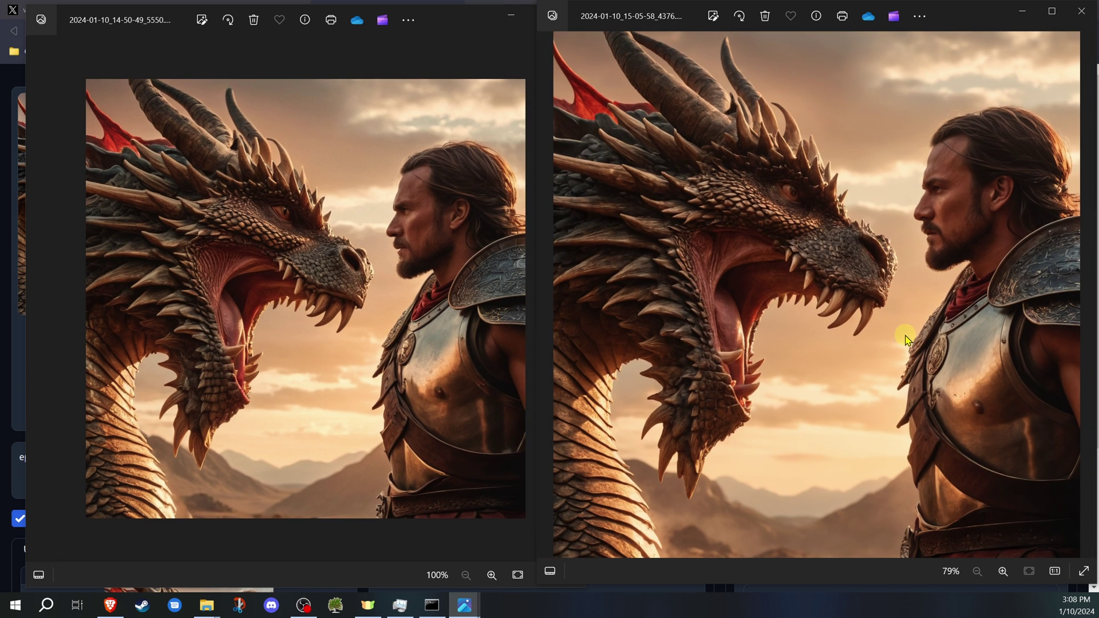
# - Flip back and forth between the upscaled results in the right viewer
pyautogui.click(474, 15)
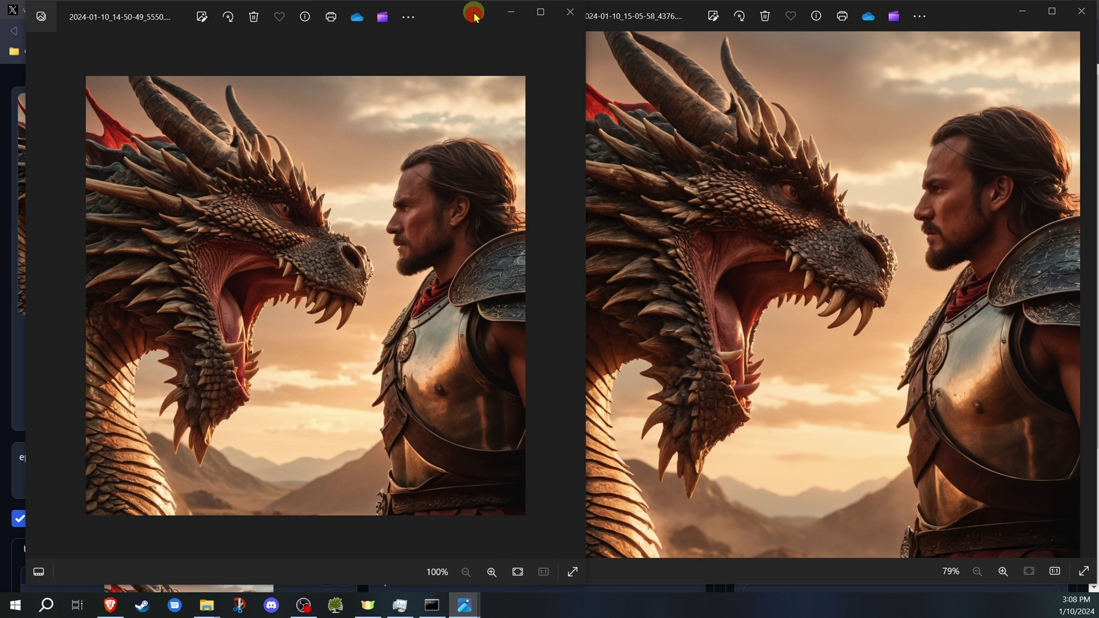
pyautogui.click(1085, 298)
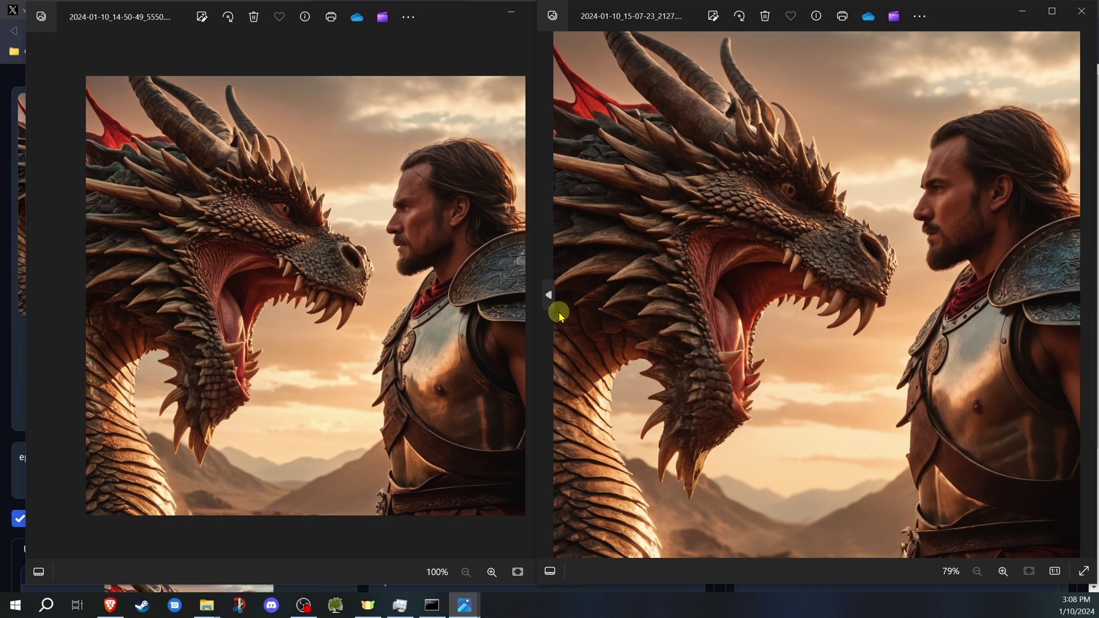
pyautogui.click(549, 295)
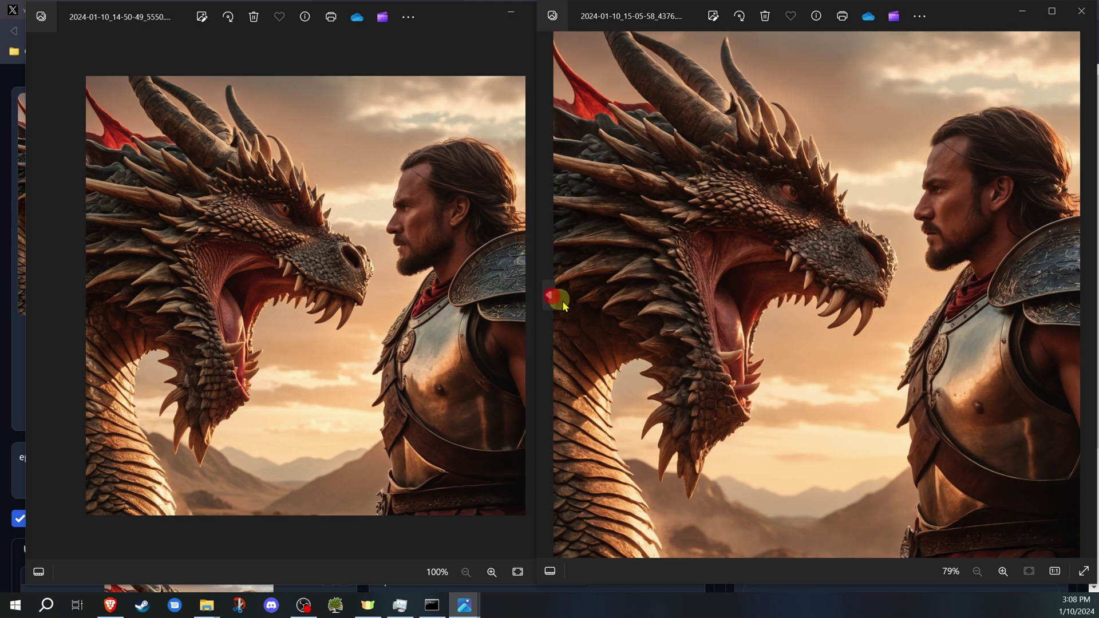
pyautogui.click(1085, 296)
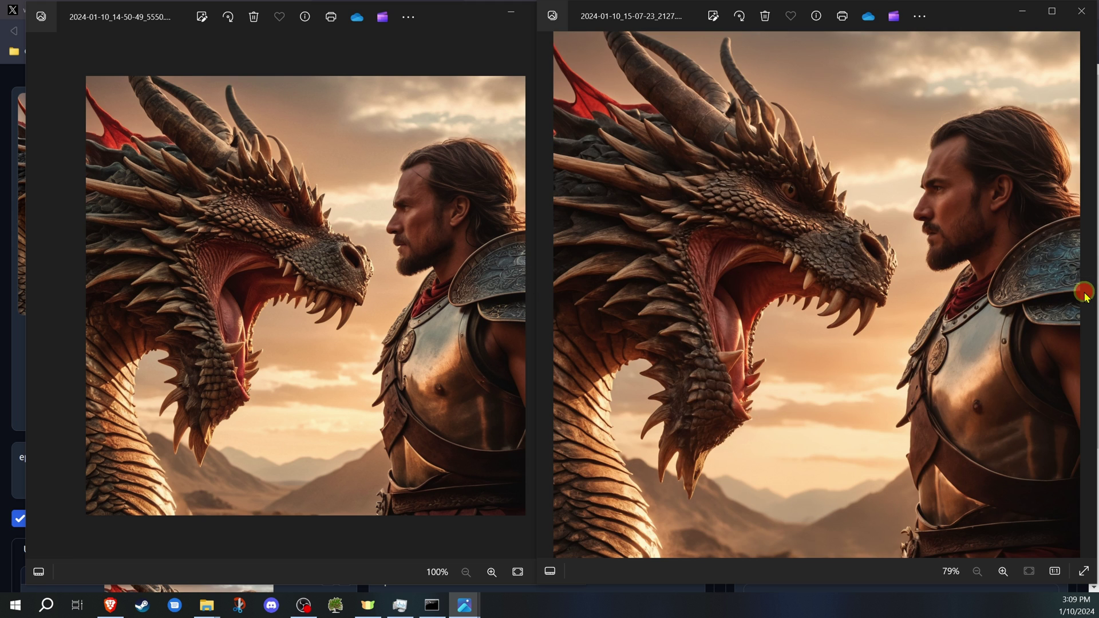
pyautogui.click(549, 298)
# - Return to Fooocus and generate the 2x upscale of the portrait
pyautogui.hotkey('alt', 'Tab')
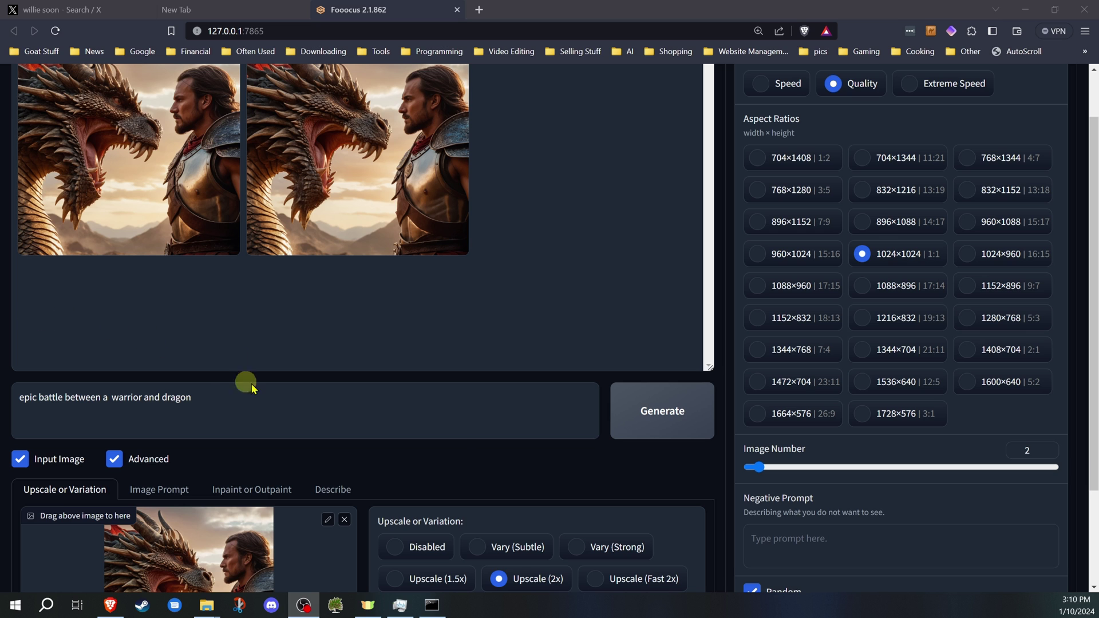
pyautogui.scroll(-2, 465, 456)
pyautogui.scroll(4, 455, 447)
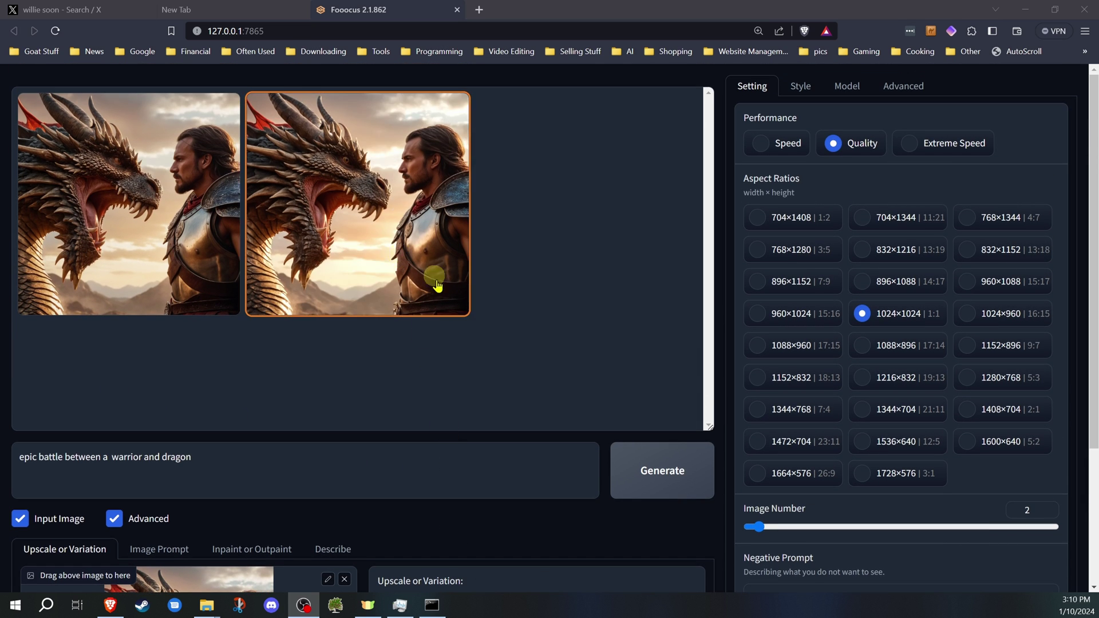
pyautogui.scroll(-3, 482, 387)
pyautogui.scroll(3, 481, 369)
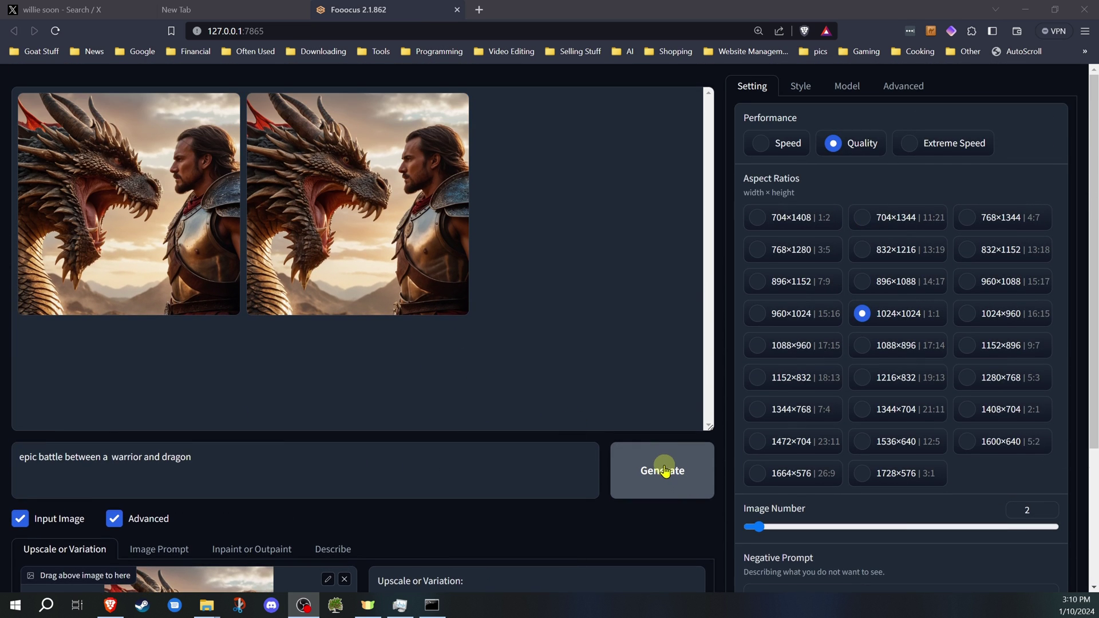
pyautogui.click(666, 472)
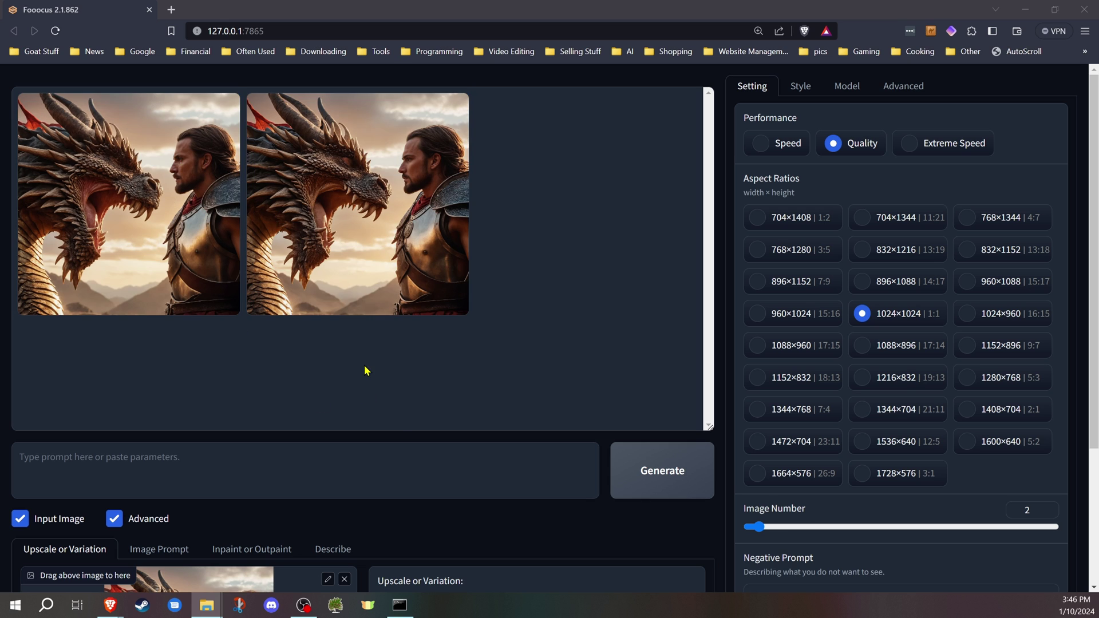
pyautogui.scroll(-3, 396, 435)
pyautogui.scroll(-2, 343, 387)
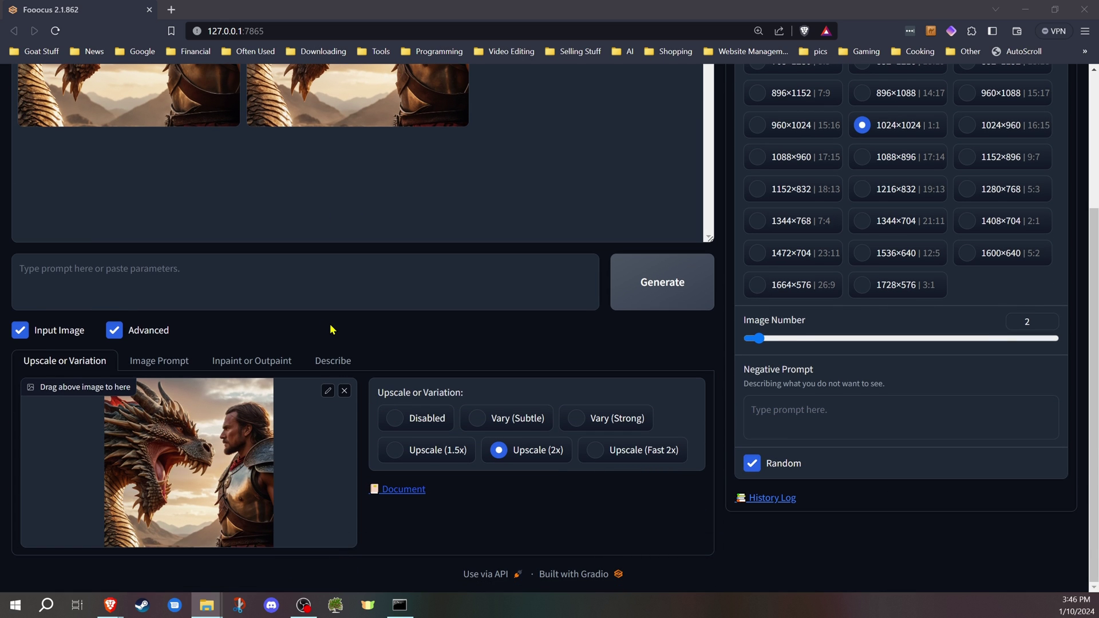
pyautogui.scroll(5, 332, 330)
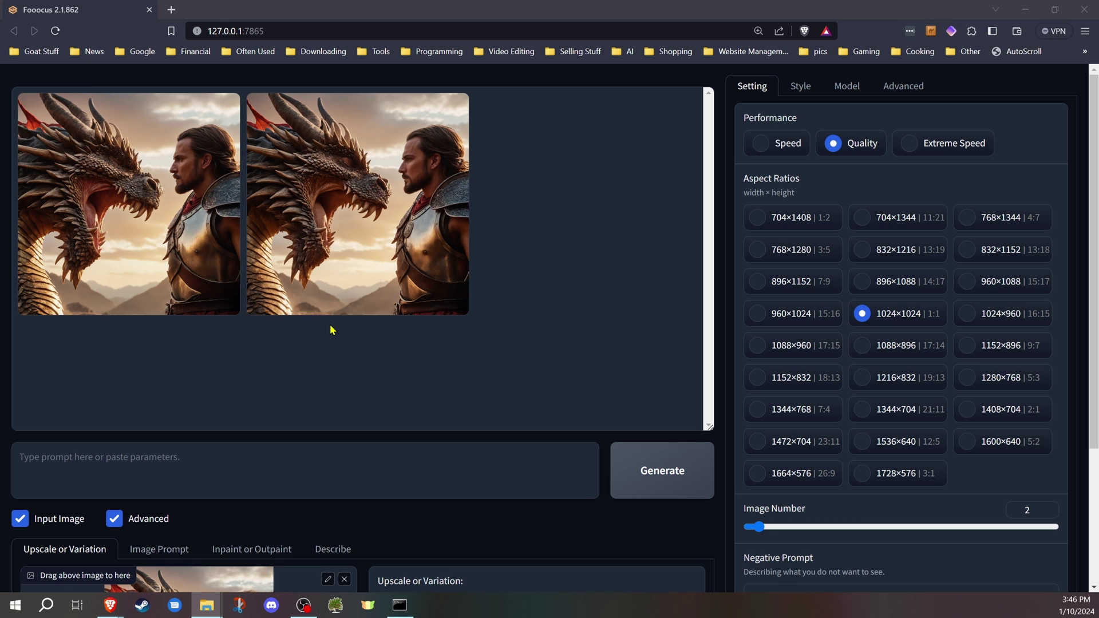
pyautogui.scroll(-1, 330, 324)
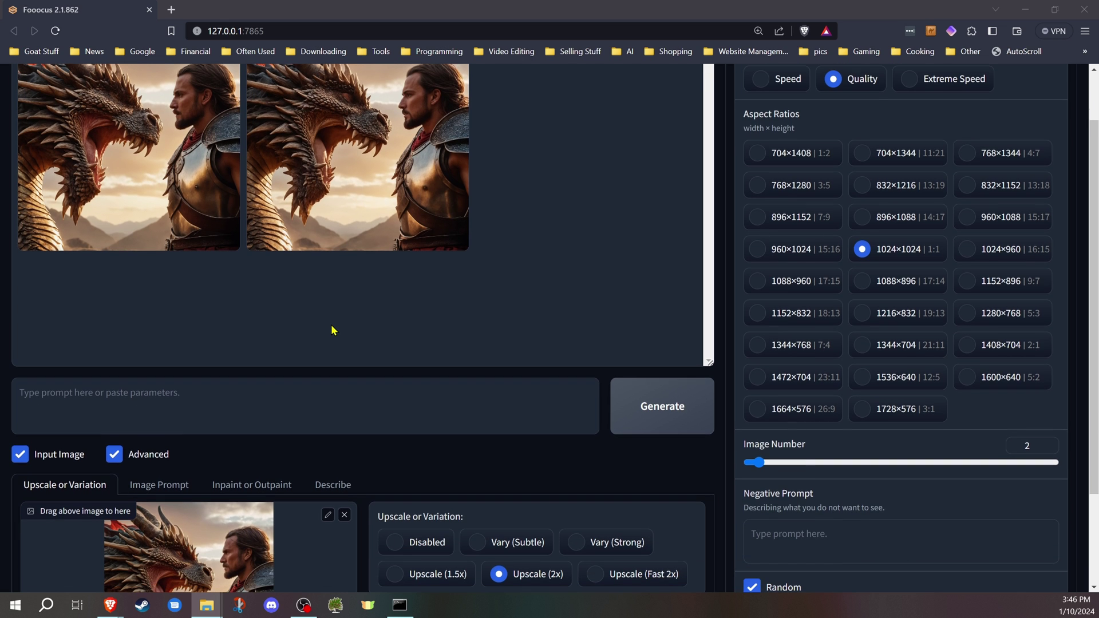
pyautogui.scroll(1, 329, 321)
pyautogui.scroll(-3, 329, 324)
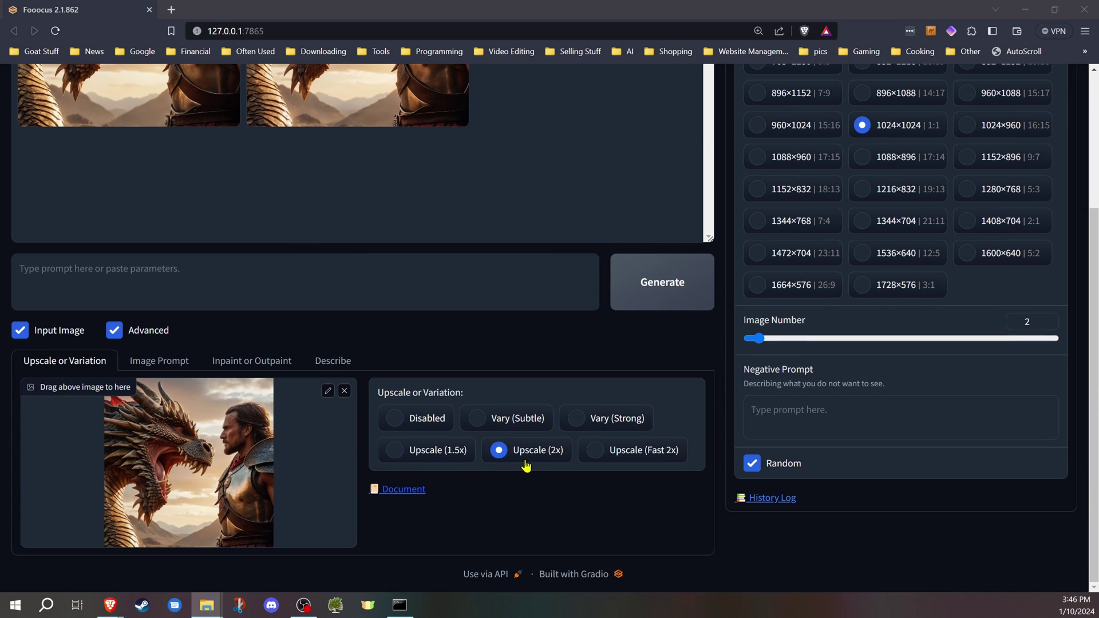
pyautogui.scroll(3, 344, 344)
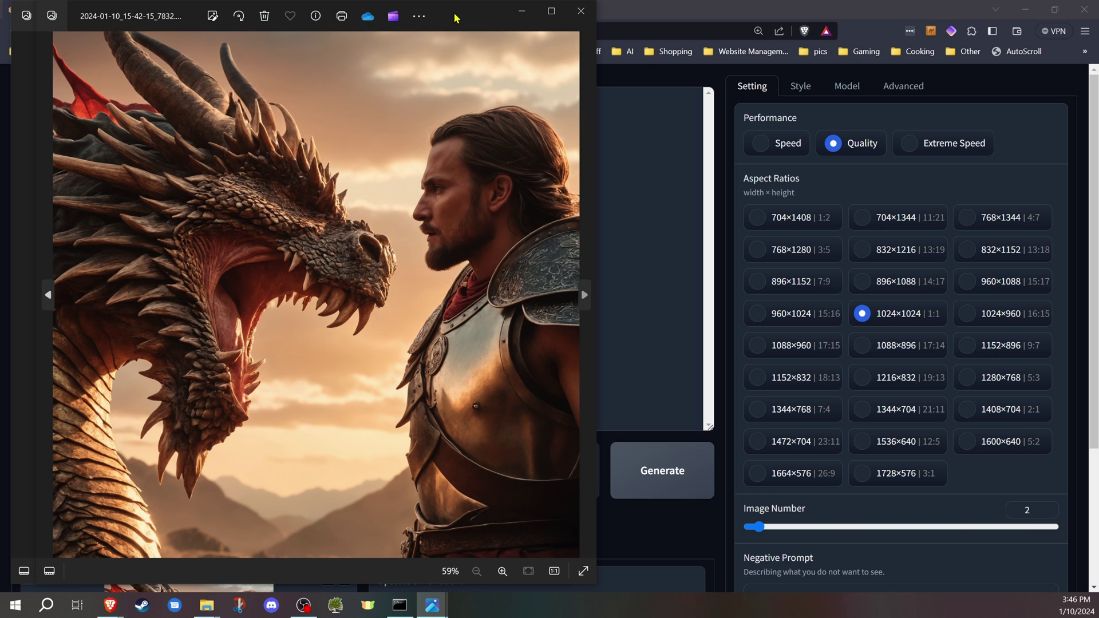
# - Maximize and restore the 2x upscale viewer, then pan both images to the dragon's head
pyautogui.moveTo(456, 17); pyautogui.dragTo(481, 0)
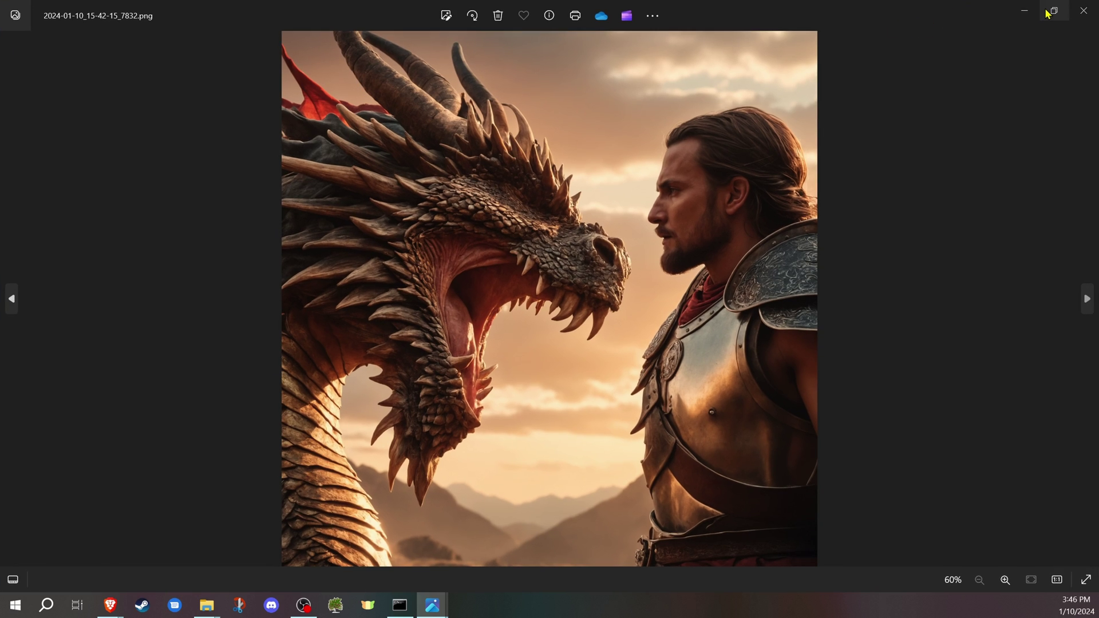
pyautogui.click(1048, 13)
pyautogui.scroll(3, 773, 258)
pyautogui.scroll(2, 425, 240)
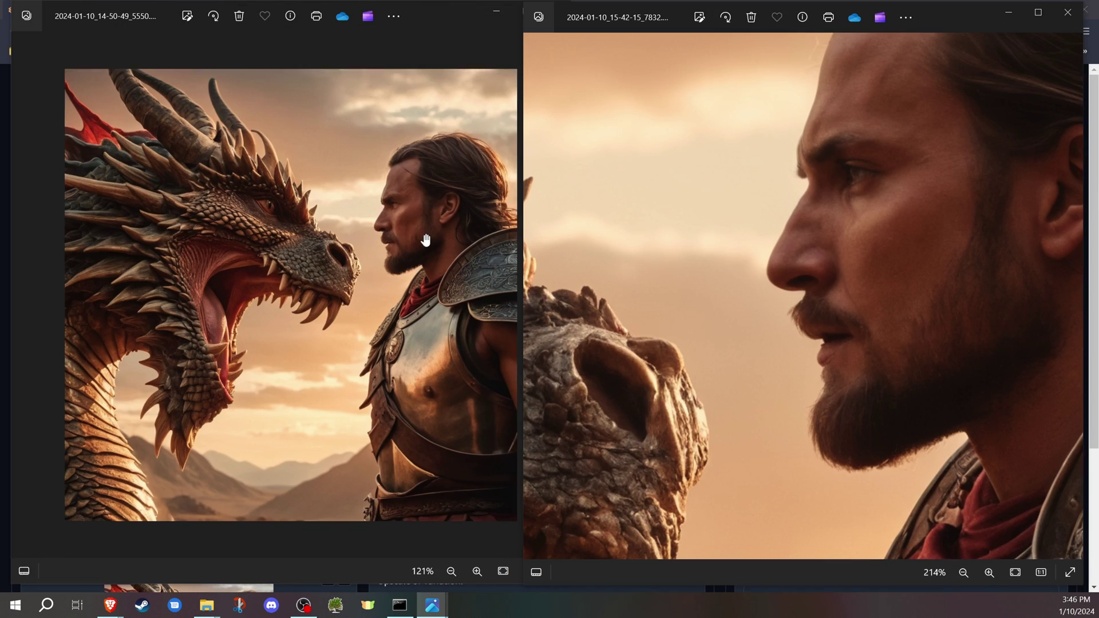
pyautogui.scroll(3, 426, 239)
pyautogui.scroll(3, 417, 172)
pyautogui.scroll(1, 414, 162)
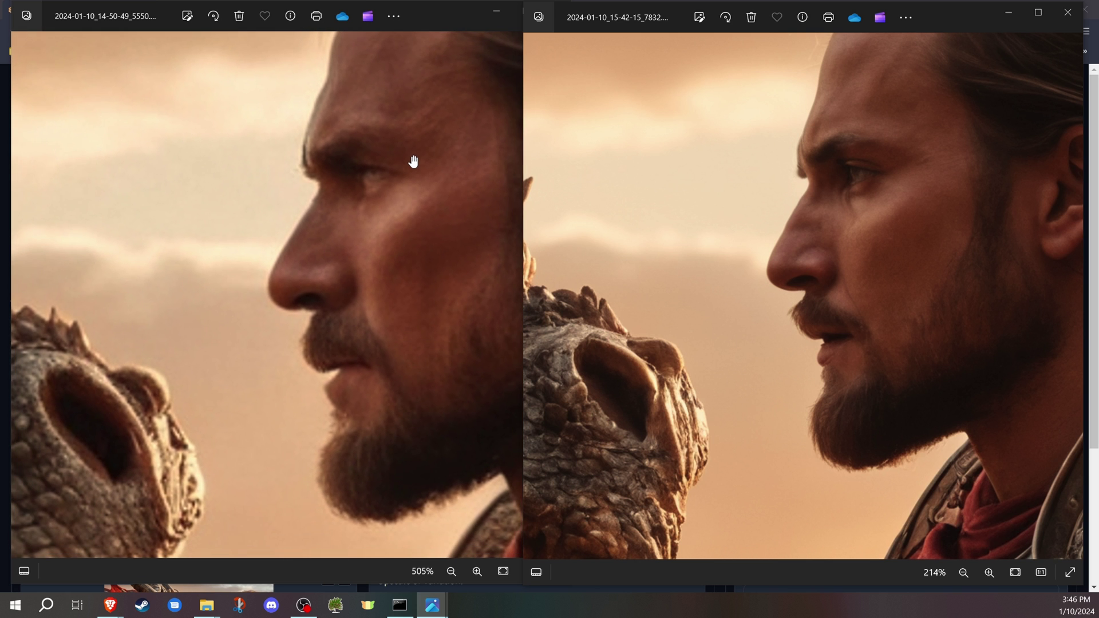
pyautogui.scroll(-3, 413, 162)
pyautogui.scroll(-1, 413, 162)
pyautogui.moveTo(412, 161); pyautogui.dragTo(208, 212)
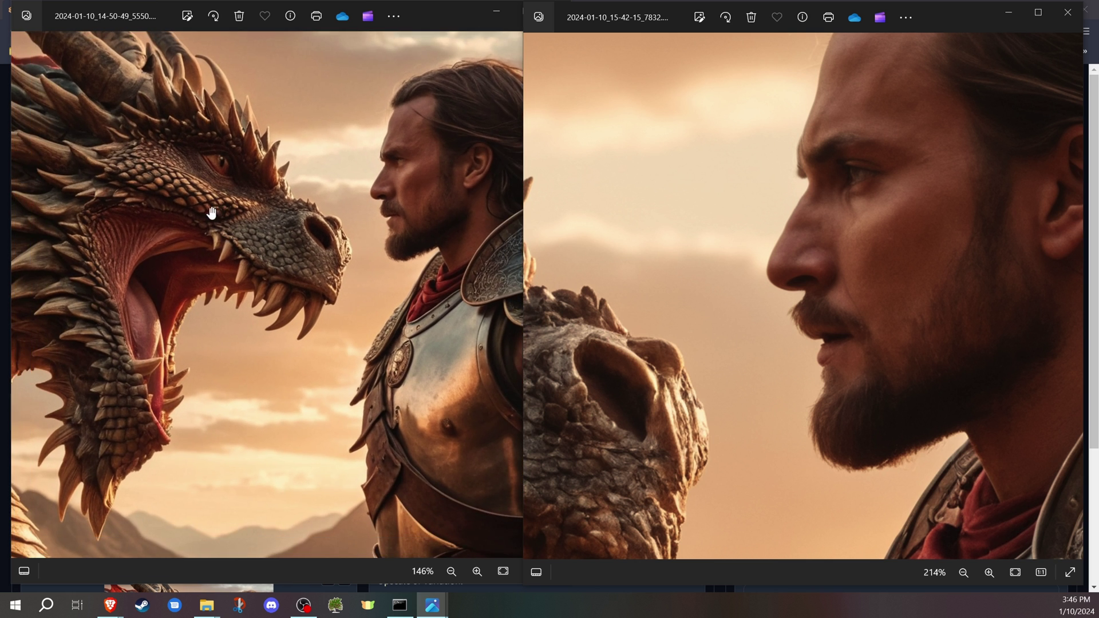
pyautogui.scroll(3, 209, 212)
pyautogui.moveTo(645, 344); pyautogui.dragTo(902, 172)
pyautogui.moveTo(713, 240); pyautogui.dragTo(827, 242)
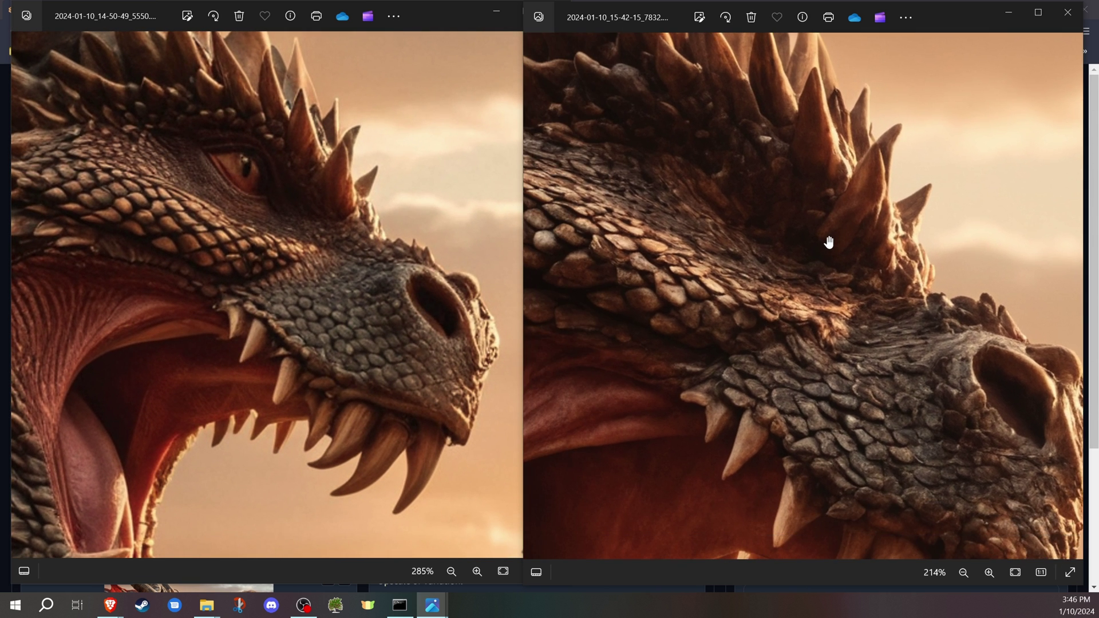
pyautogui.scroll(-2, 807, 237)
pyautogui.scroll(-2, 739, 222)
pyautogui.scroll(-1, 734, 221)
pyautogui.scroll(-1, 732, 223)
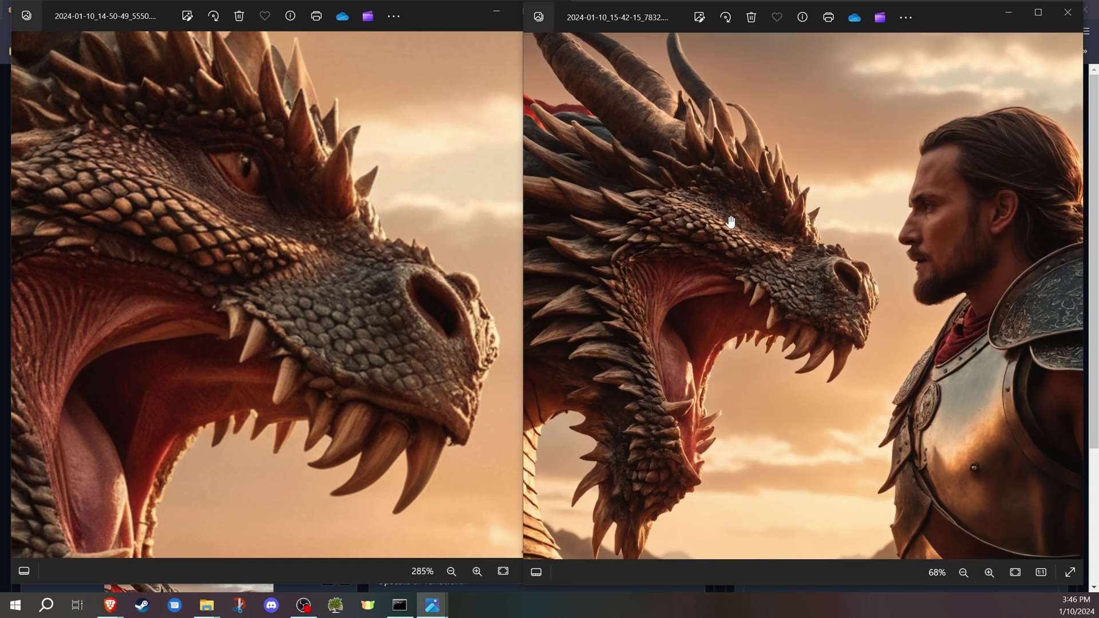
pyautogui.moveTo(731, 223); pyautogui.dragTo(741, 279)
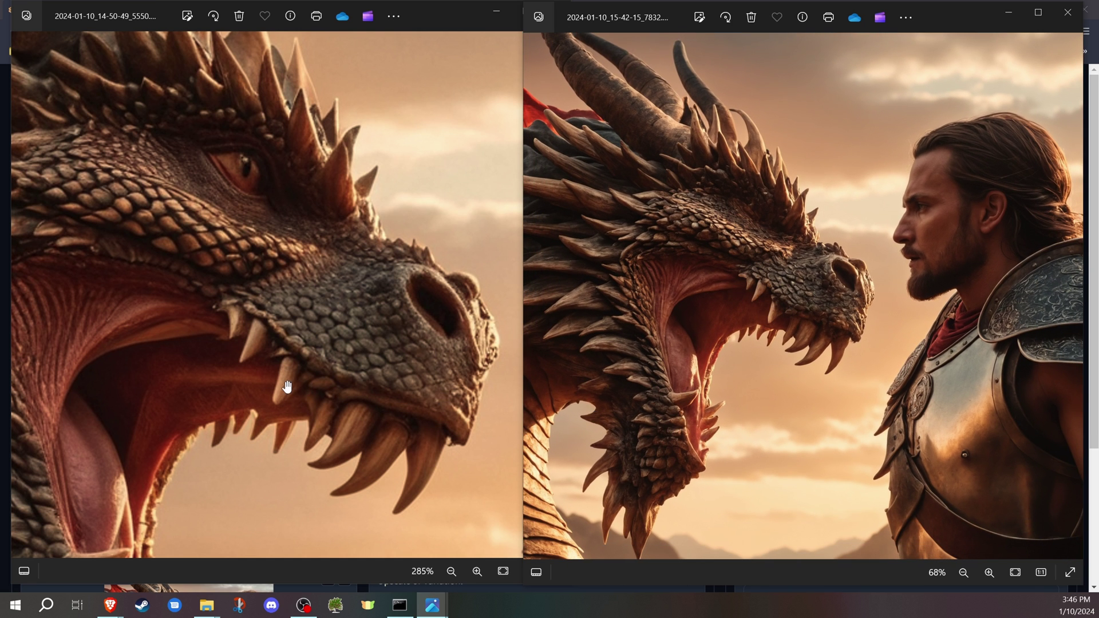
pyautogui.scroll(-2, 288, 386)
# - Frame the original's dragon mouth, view the next upscale, widen the original, and close the upscale
pyautogui.moveTo(293, 343); pyautogui.dragTo(308, 273)
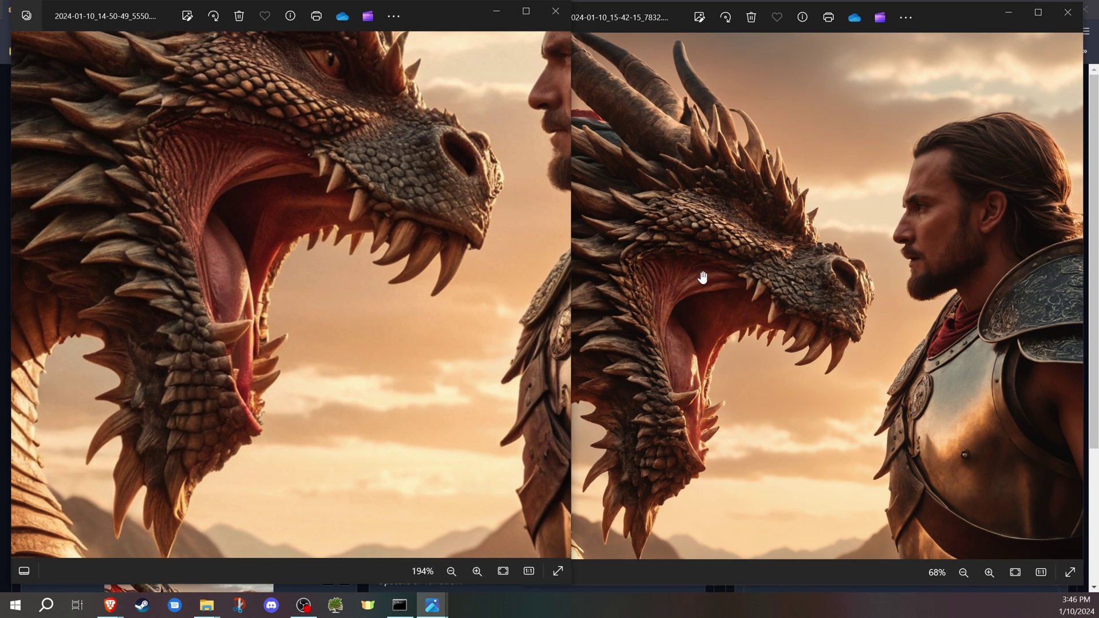
pyautogui.scroll(-1, 701, 277)
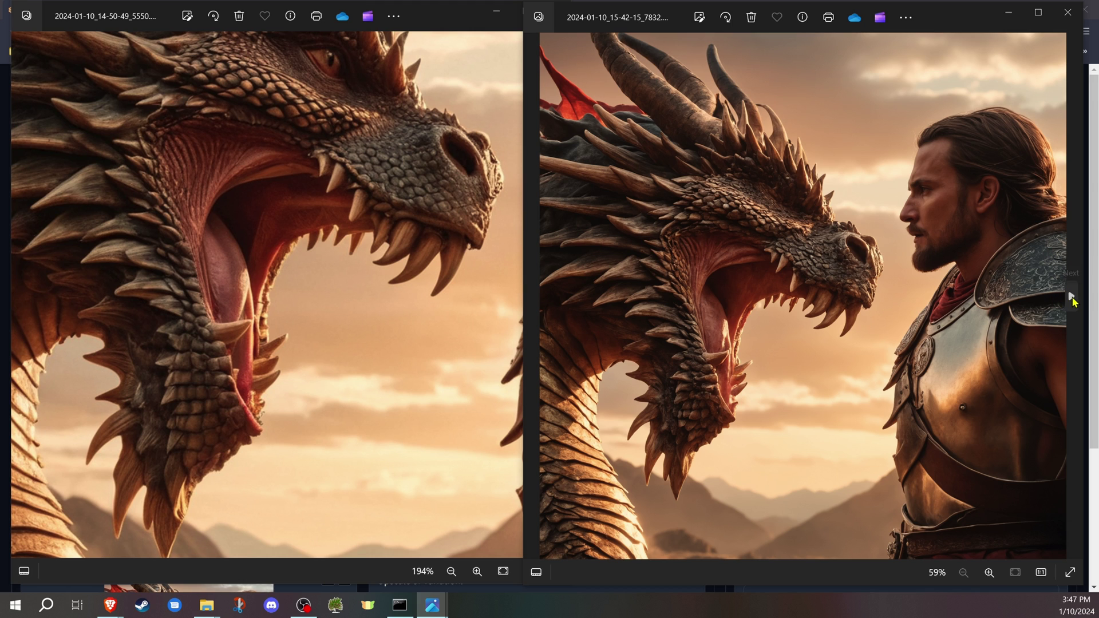
pyautogui.click(1075, 296)
pyautogui.scroll(3, 774, 190)
pyautogui.scroll(2, 790, 276)
pyautogui.scroll(-5, 793, 293)
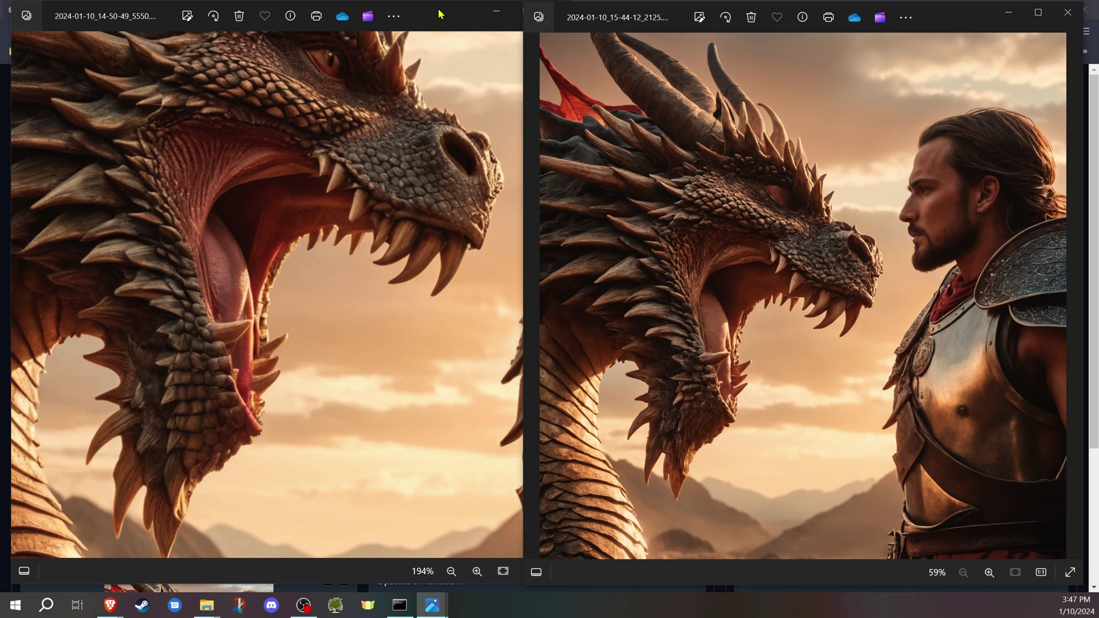
pyautogui.moveTo(522, 292); pyautogui.dragTo(571, 292)
pyautogui.scroll(-3, 335, 199)
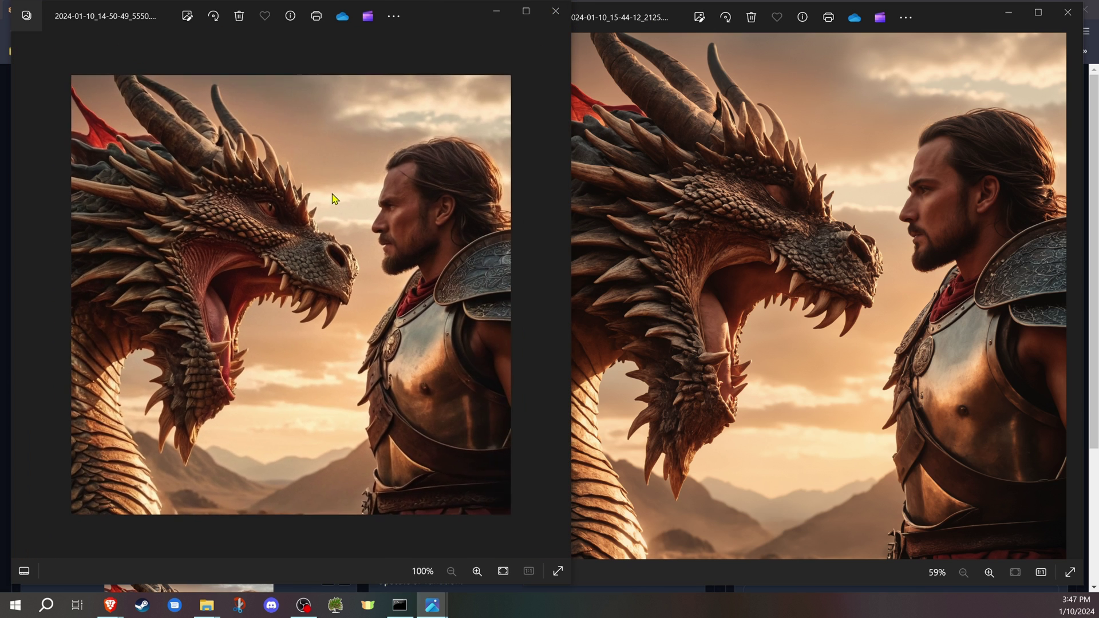
pyautogui.click(1068, 12)
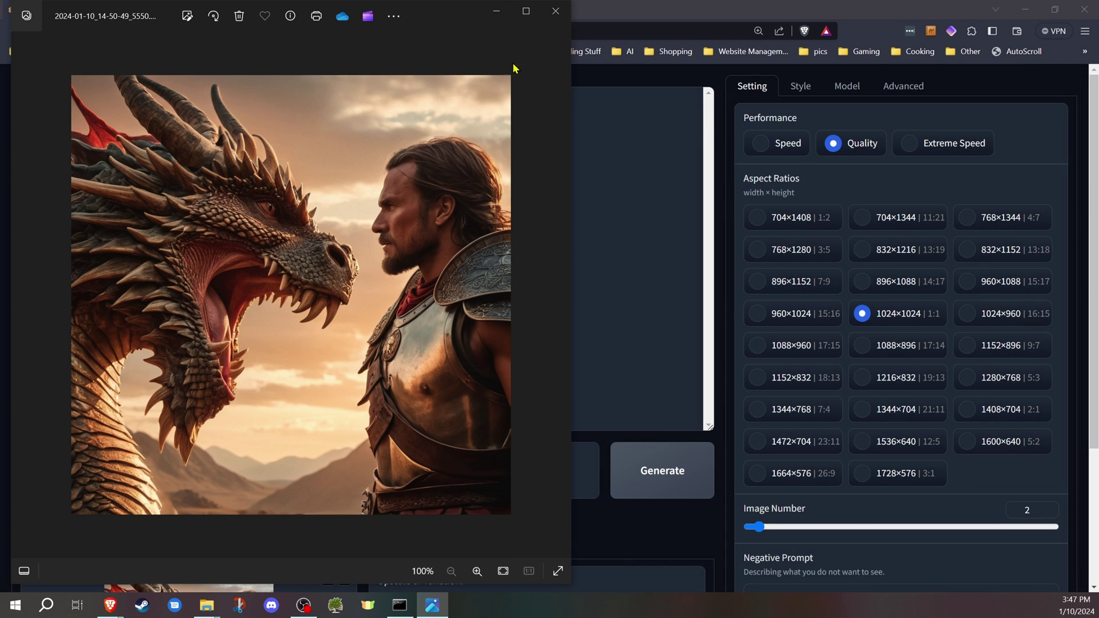
# - Close the original's viewer, then generate with Upscale (Fast 2x) selected
pyautogui.click(552, 11)
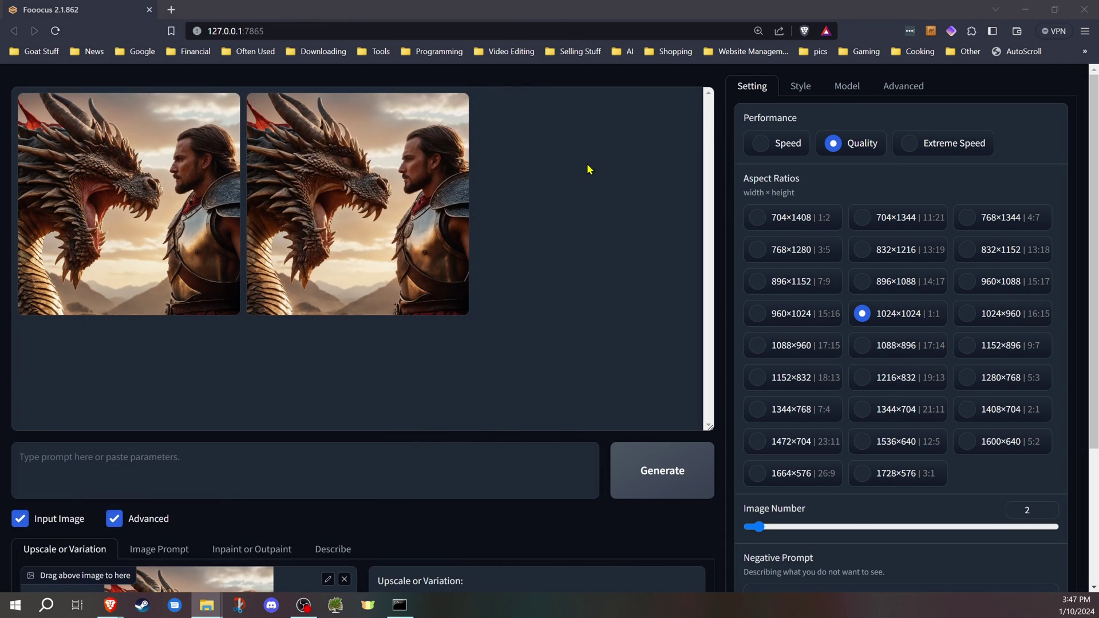
pyautogui.scroll(-3, 625, 457)
pyautogui.click(601, 453)
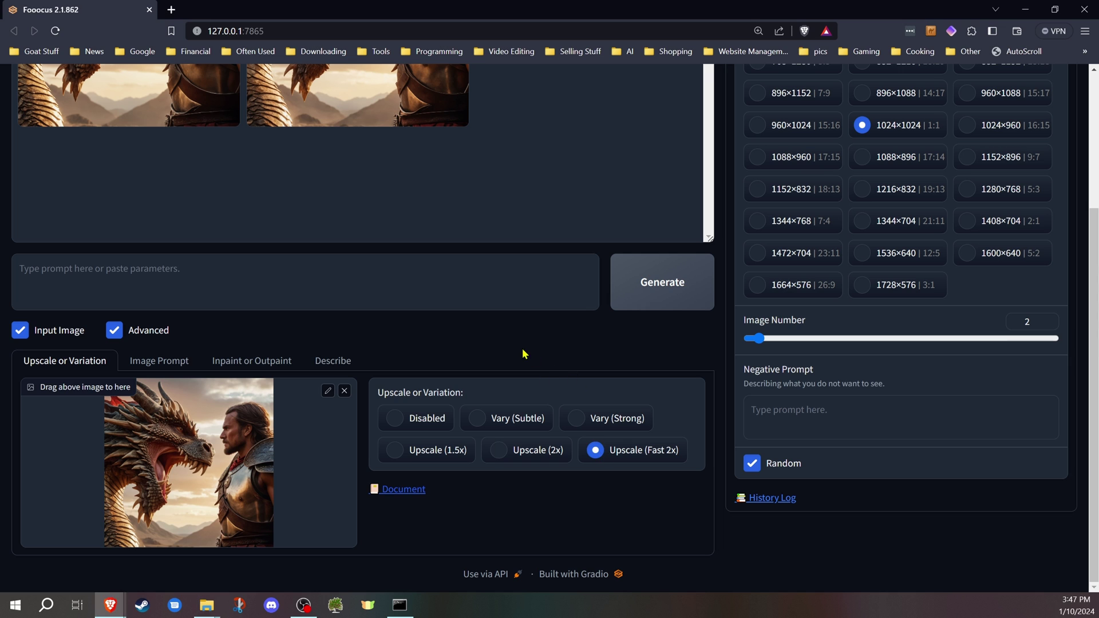
pyautogui.scroll(3, 489, 370)
pyautogui.scroll(-3, 528, 392)
pyautogui.scroll(5, 580, 334)
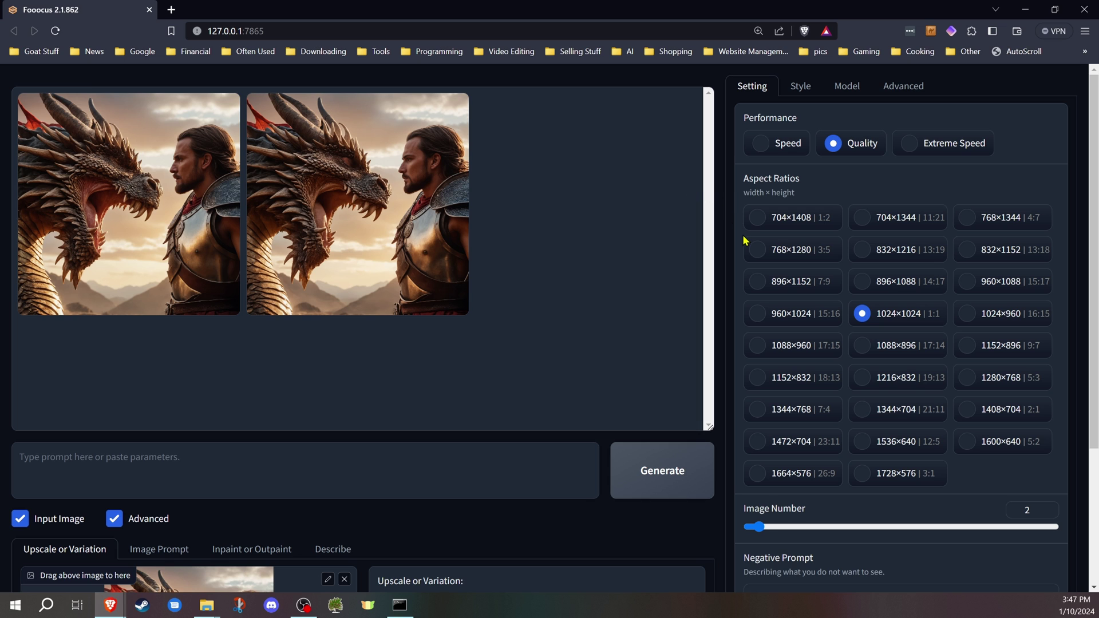
pyautogui.scroll(-2, 743, 235)
pyautogui.click(682, 334)
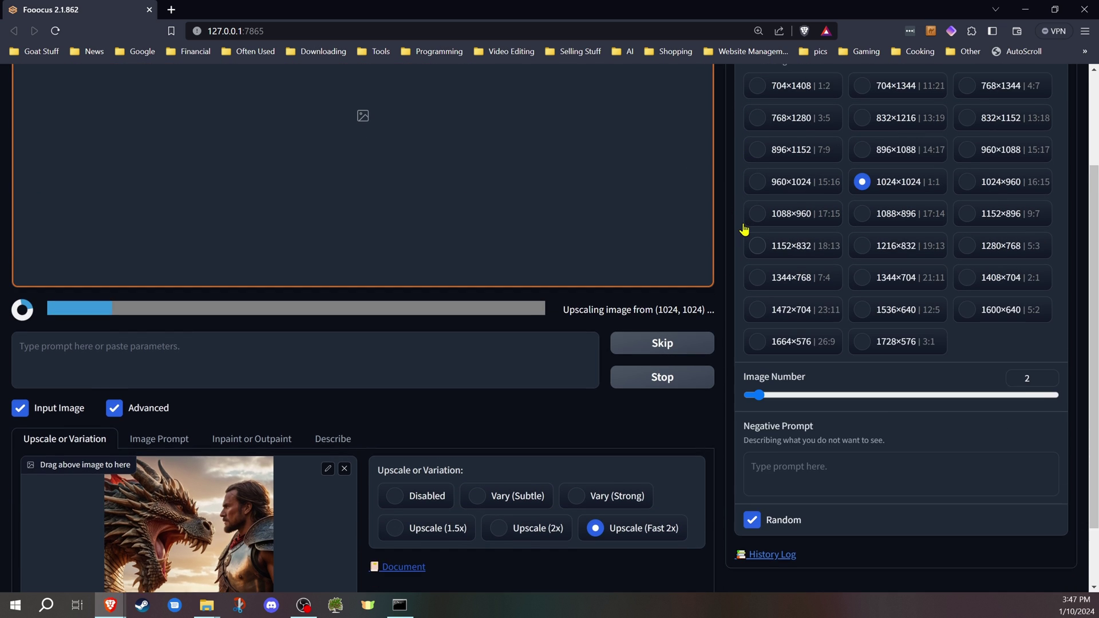
pyautogui.scroll(1, 744, 230)
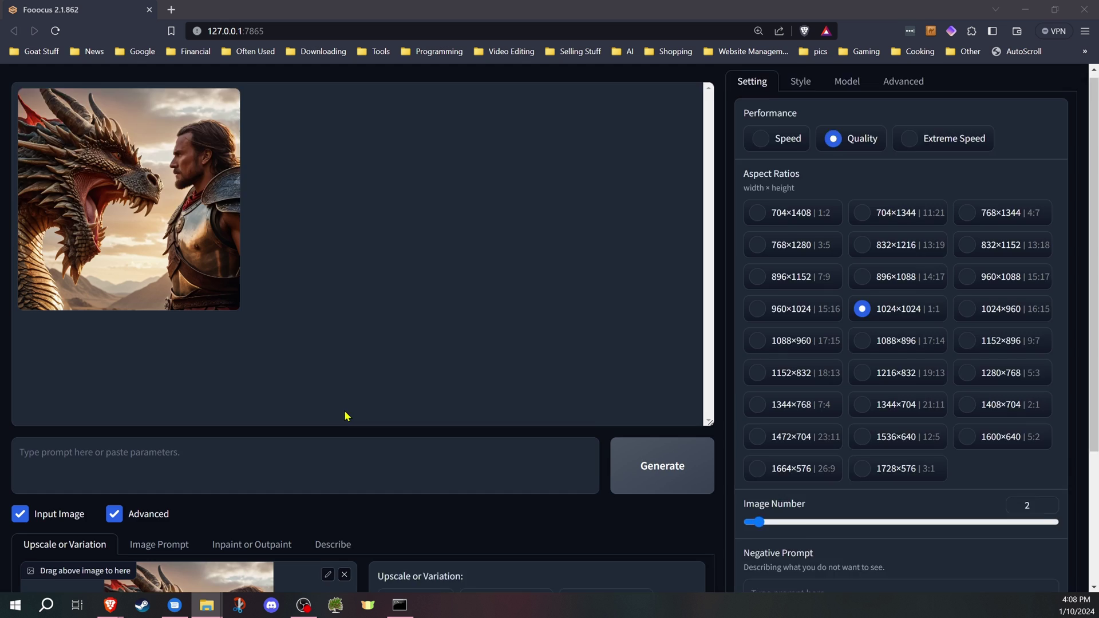
pyautogui.scroll(-3, 344, 411)
pyautogui.scroll(-1, 349, 317)
pyautogui.scroll(2, 349, 322)
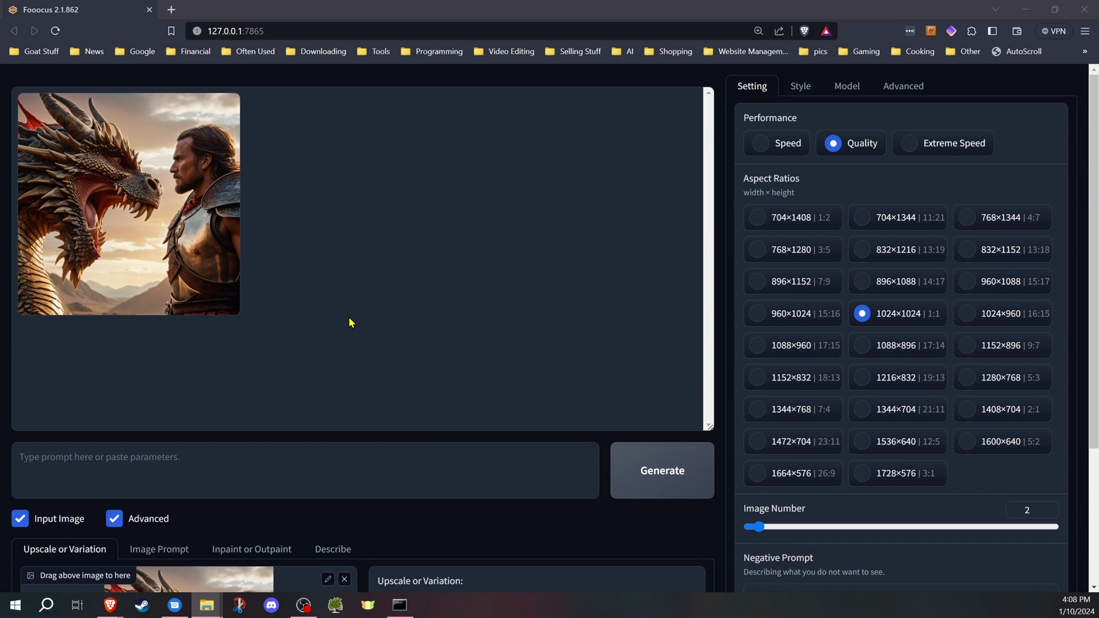
pyautogui.scroll(-3, 349, 321)
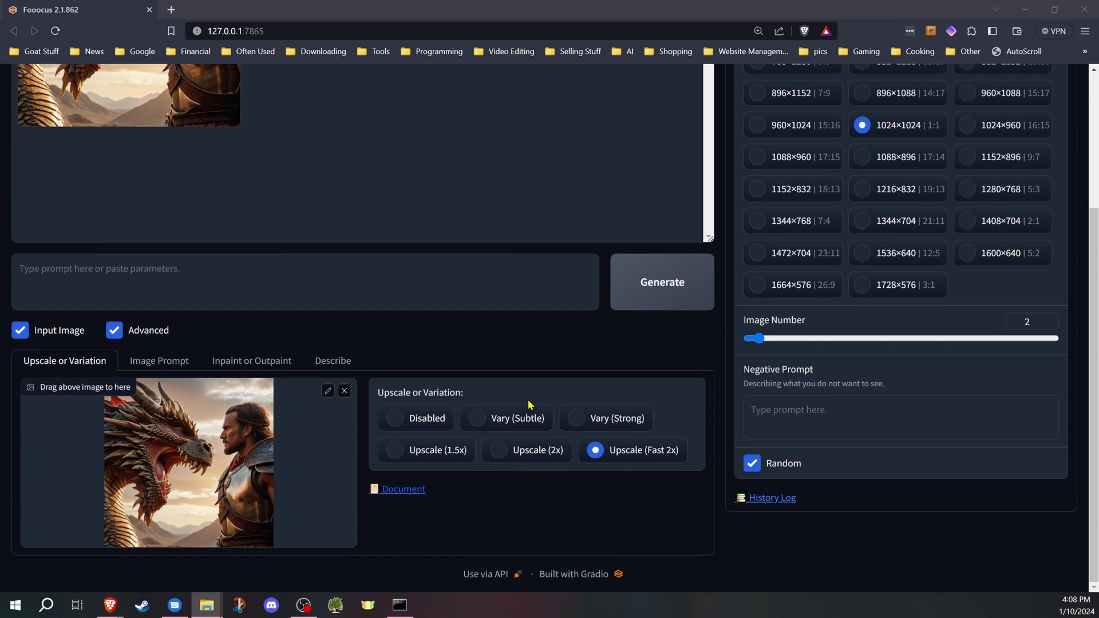
pyautogui.scroll(3, 527, 401)
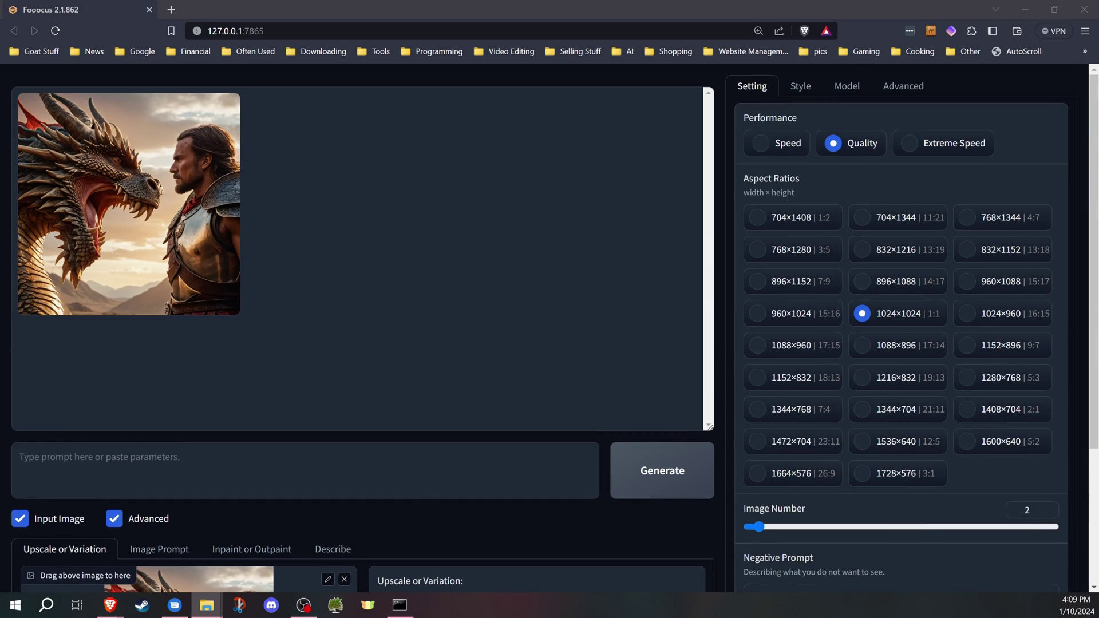
# - From the desktop, open the original dragon-and-warrior image in Photos and move it left
pyautogui.press('super+d')
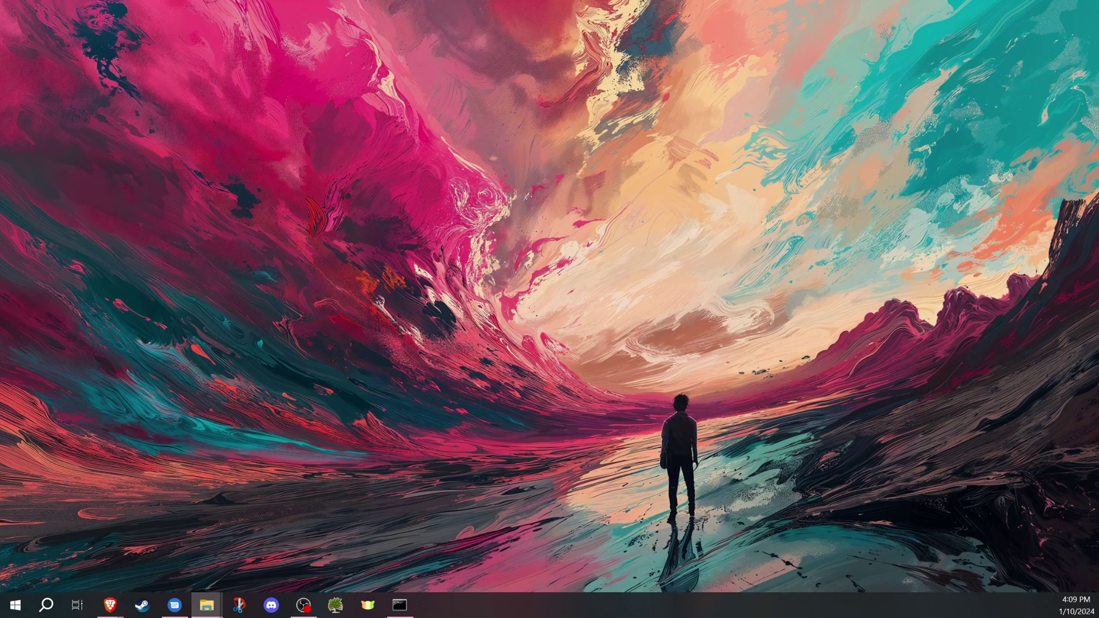
pyautogui.press('super+d')
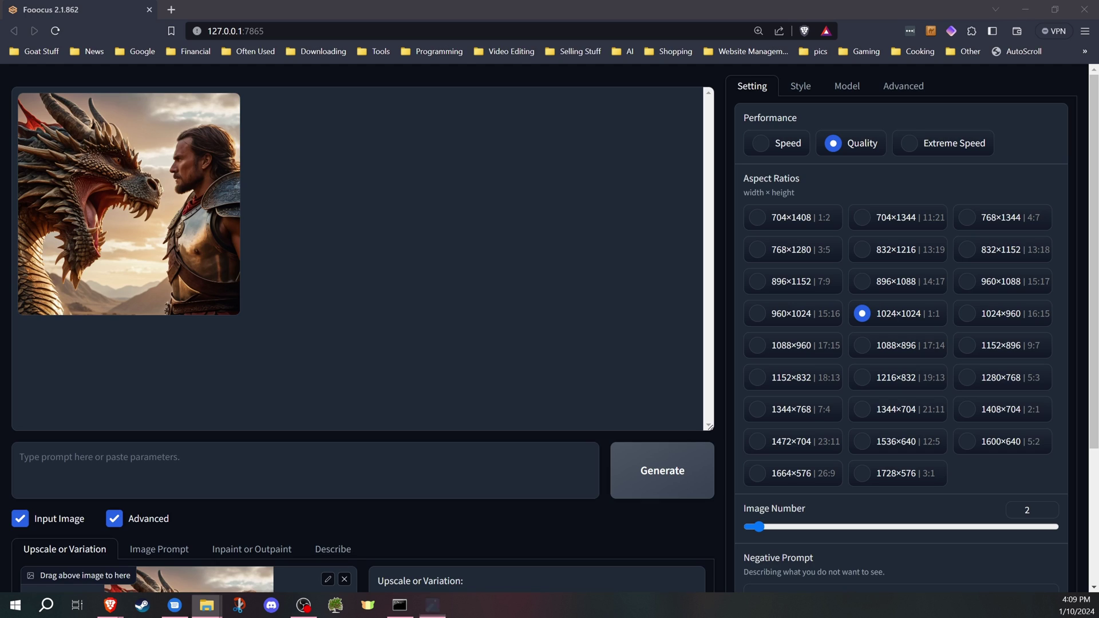
pyautogui.doubleClick(129, 204)
pyautogui.moveTo(605, 21); pyautogui.dragTo(422, 16)
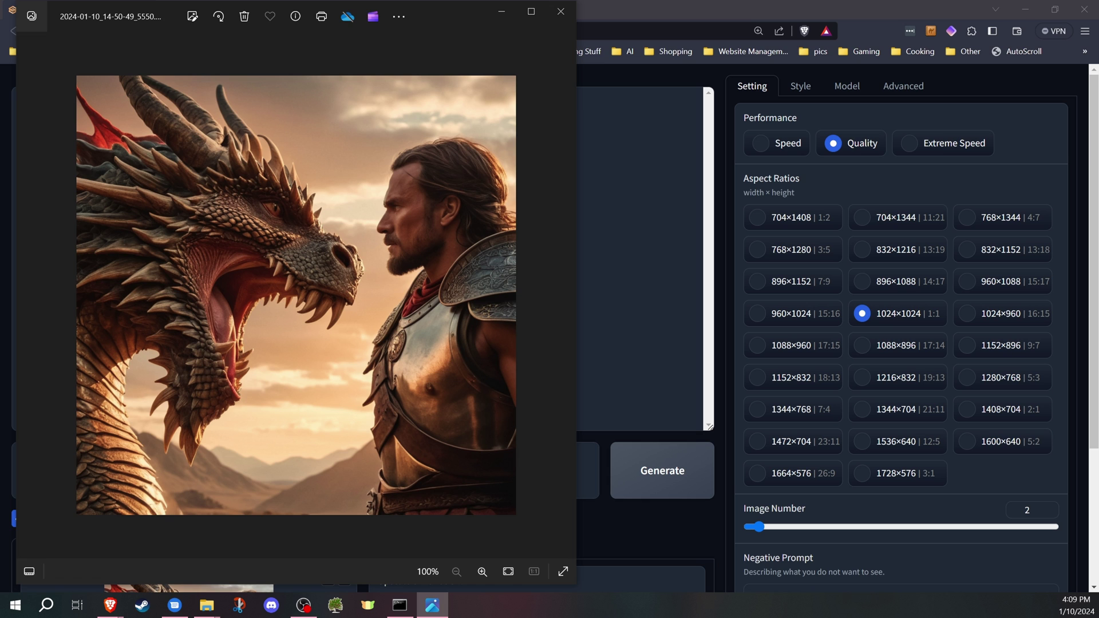
# - Open the 16-07-31 Fast 2x upscale, snap it right, and check its file info
pyautogui.doubleClick(198, 205)
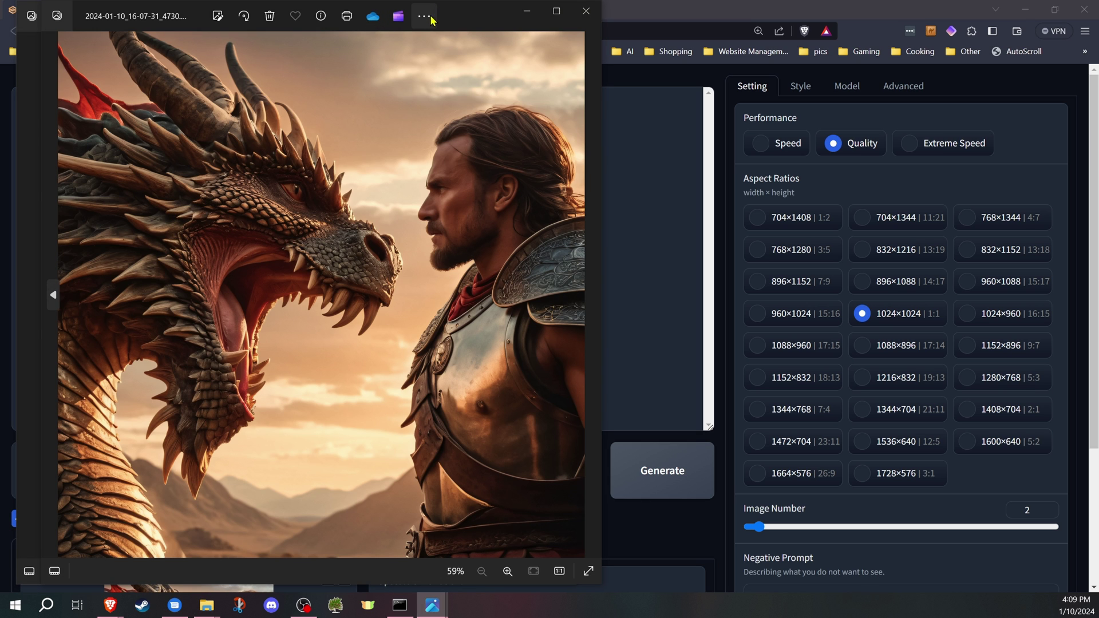
pyautogui.moveTo(348, 13); pyautogui.dragTo(832, 7)
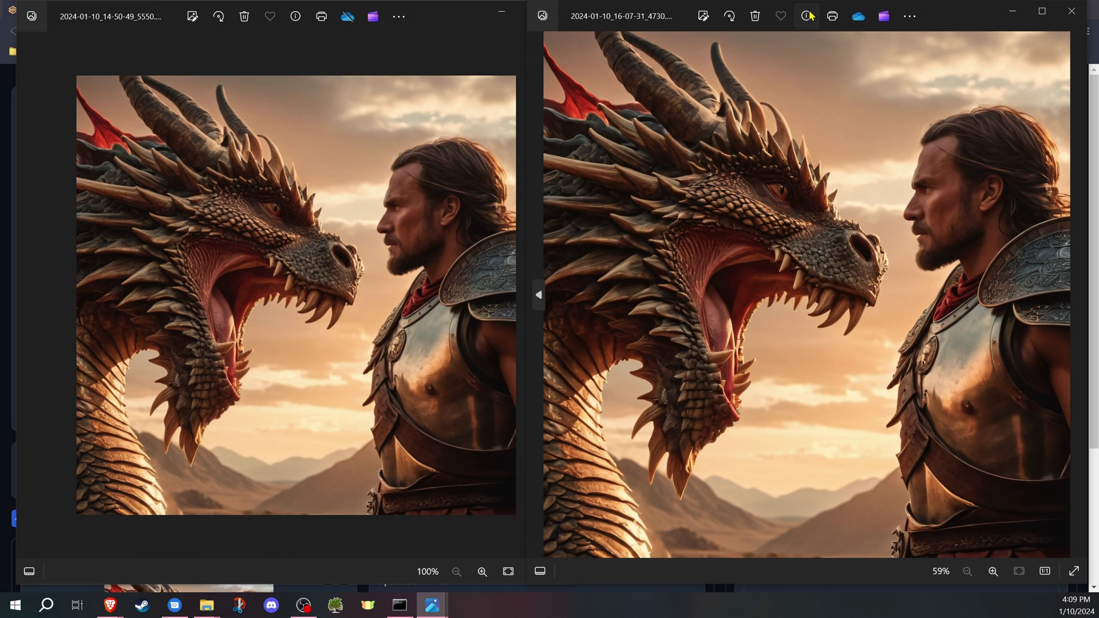
pyautogui.click(806, 16)
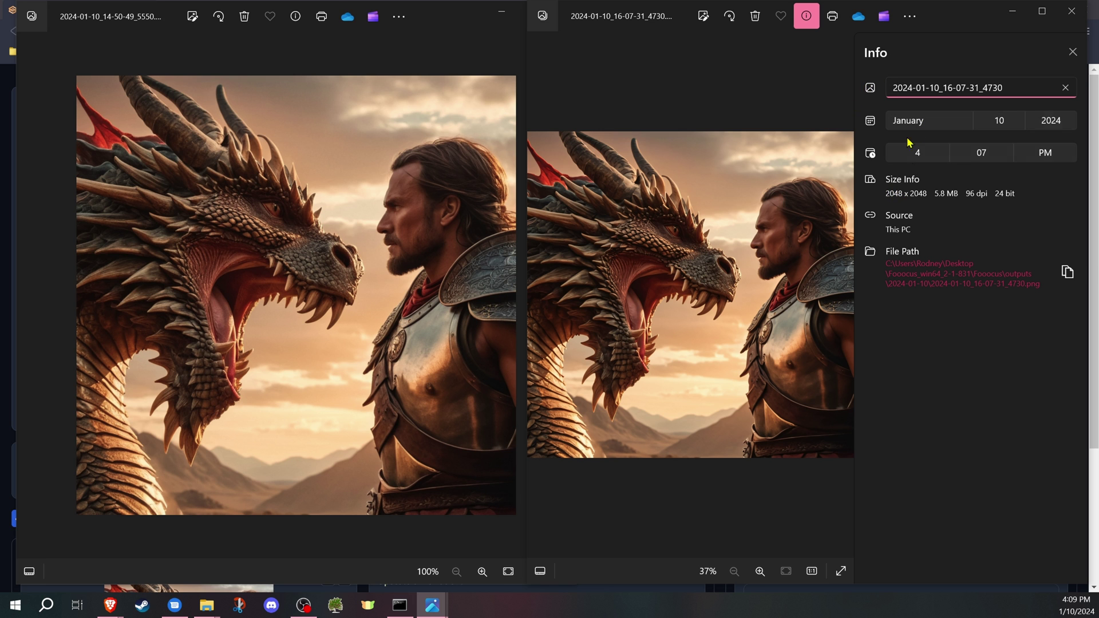
pyautogui.click(807, 16)
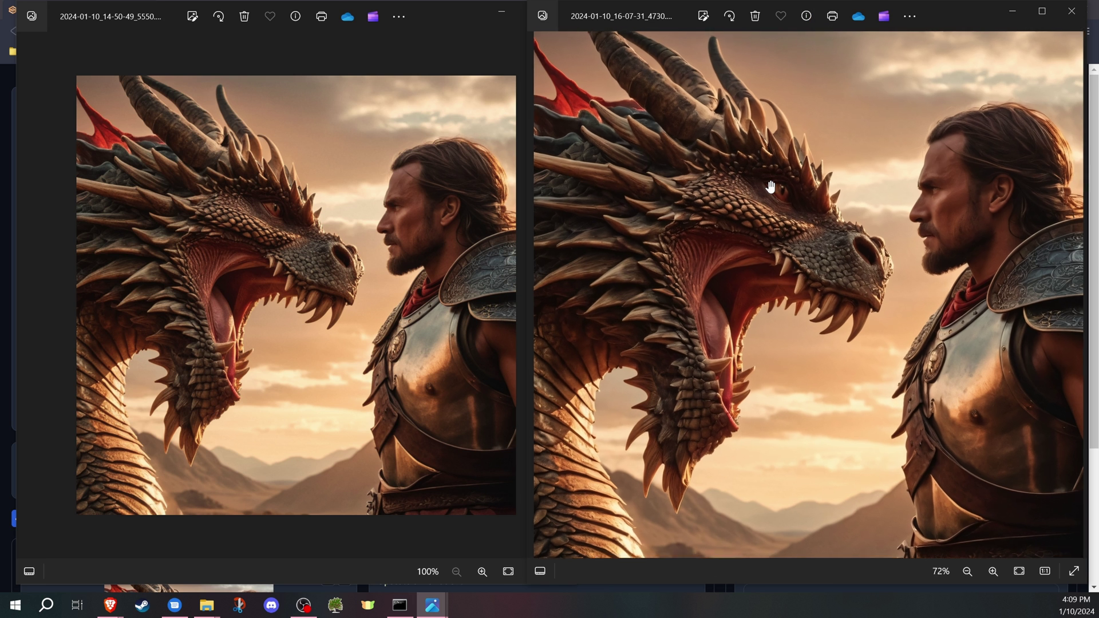
pyautogui.scroll(4, 770, 187)
pyautogui.scroll(4, 265, 200)
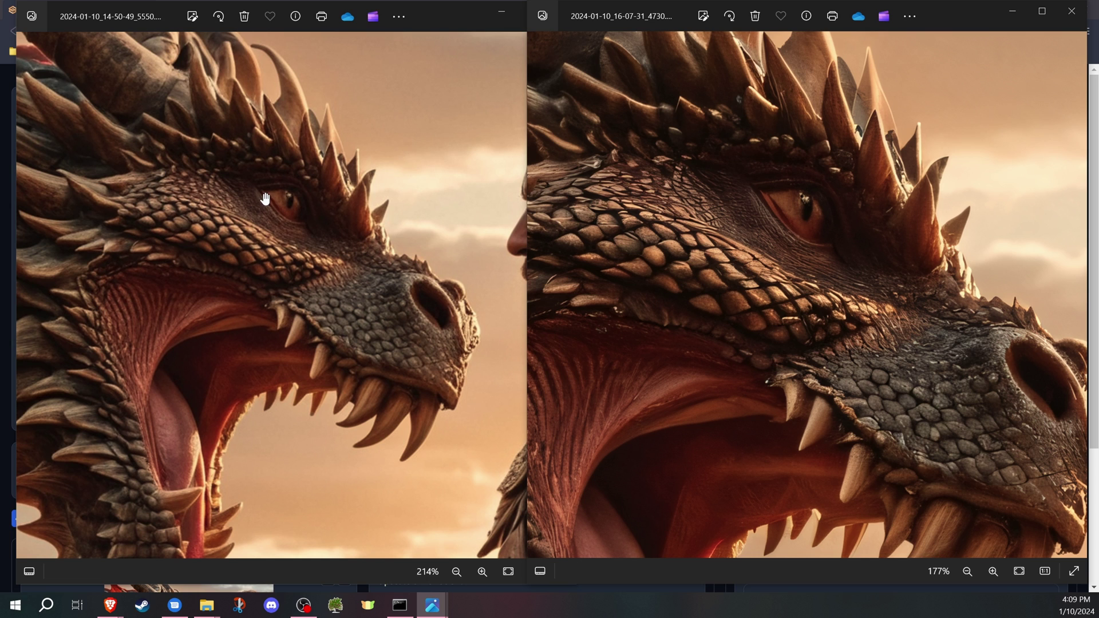
# - Pan both images to the warrior's face and dragon's snout, then close both viewers
pyautogui.moveTo(264, 200); pyautogui.dragTo(184, 149)
pyautogui.moveTo(773, 275); pyautogui.dragTo(680, 189)
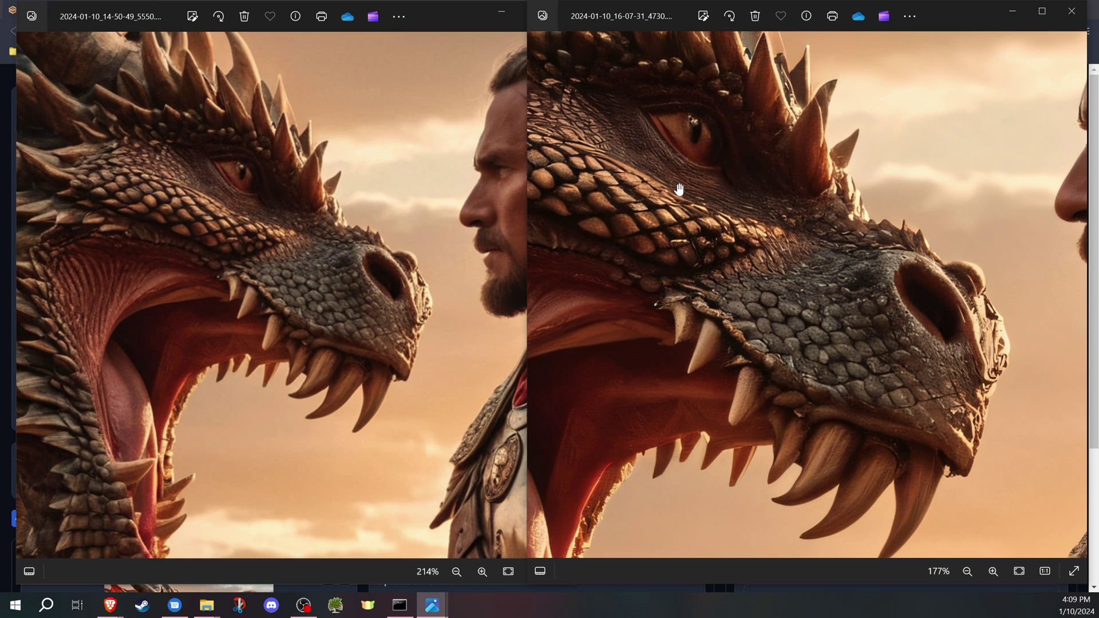
pyautogui.scroll(-1, 324, 204)
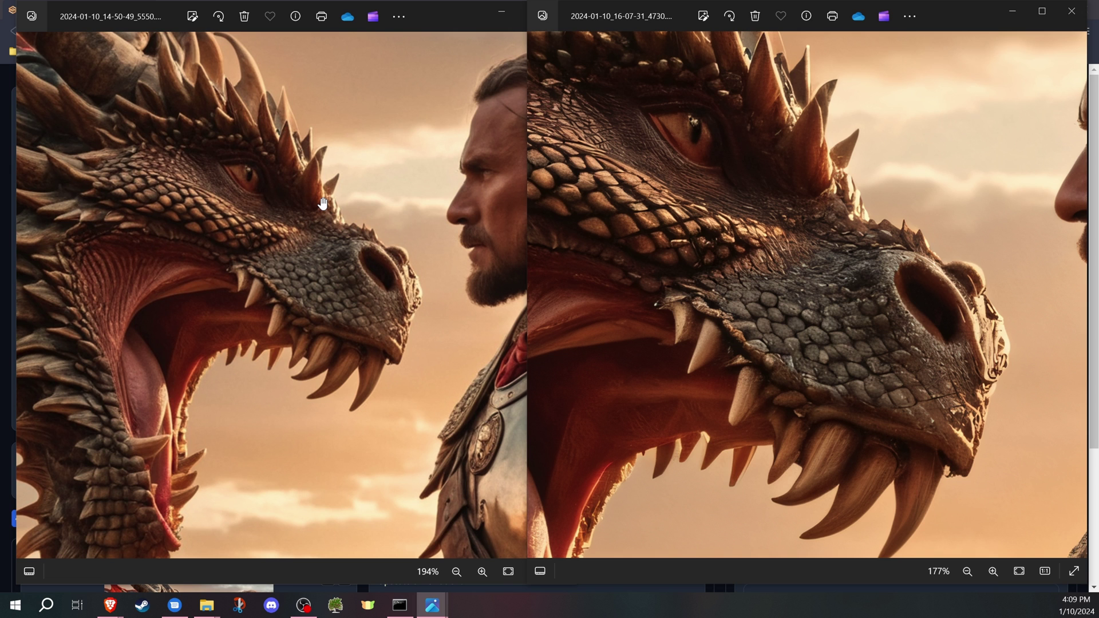
pyautogui.scroll(-1, 323, 204)
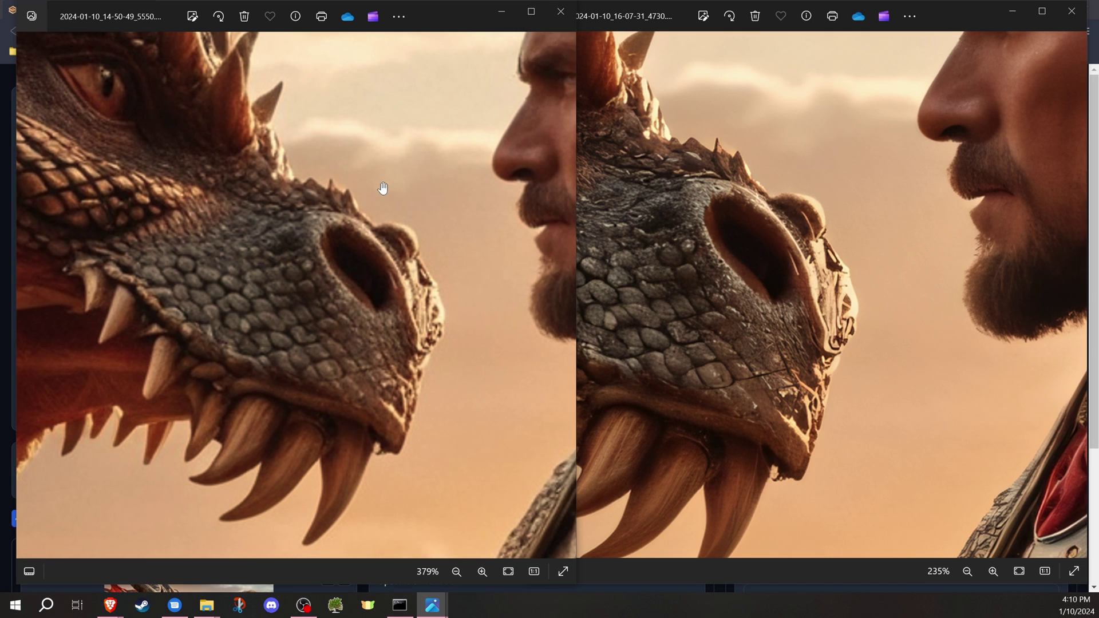
pyautogui.moveTo(383, 187); pyautogui.dragTo(361, 319)
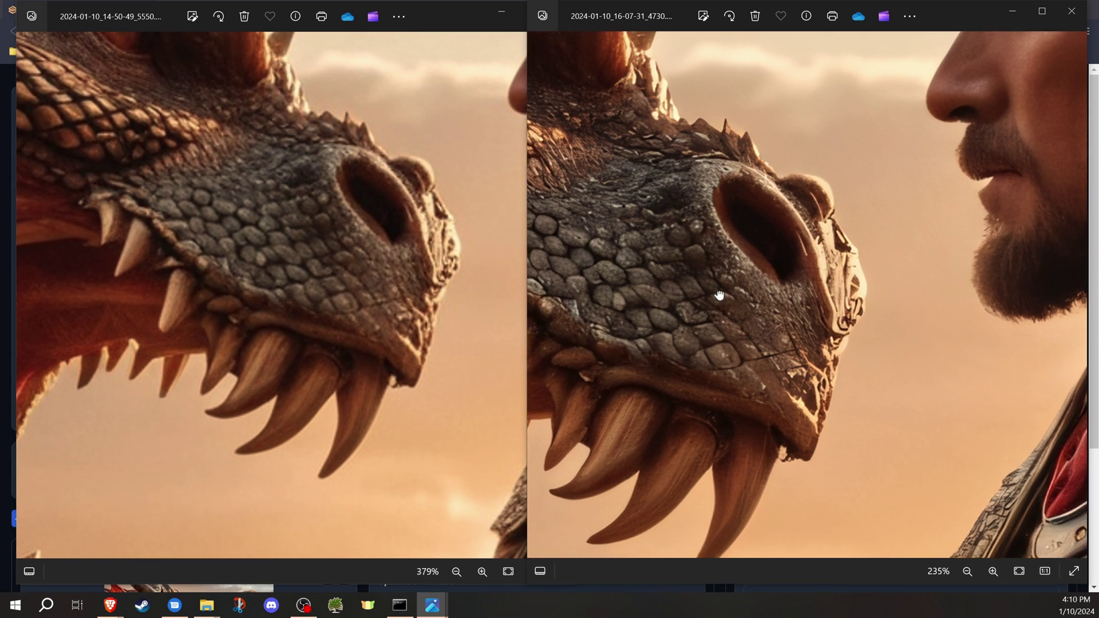
pyautogui.moveTo(724, 283); pyautogui.dragTo(713, 288)
pyautogui.scroll(2, 706, 282)
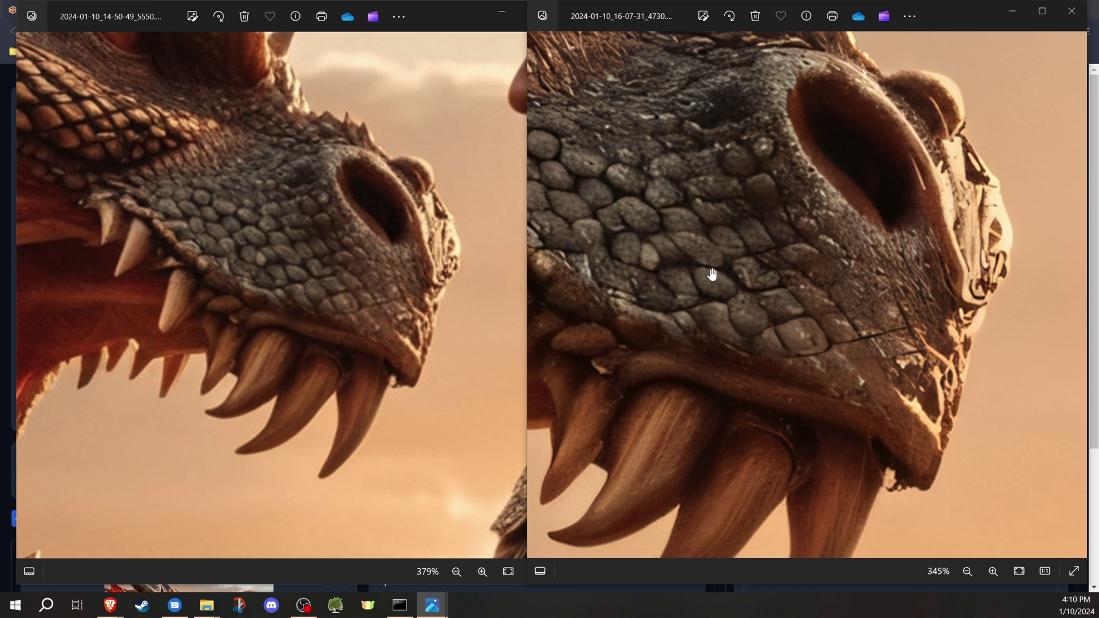
pyautogui.scroll(-1, 759, 245)
pyautogui.scroll(-2, 760, 245)
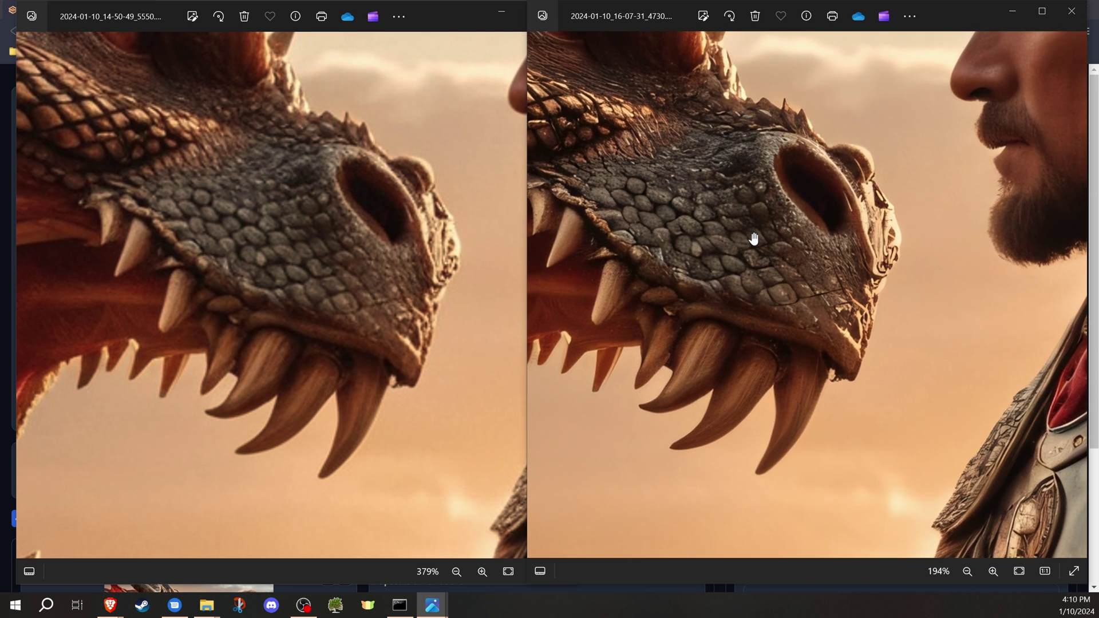
pyautogui.scroll(-2, 760, 245)
pyautogui.scroll(-2, 759, 244)
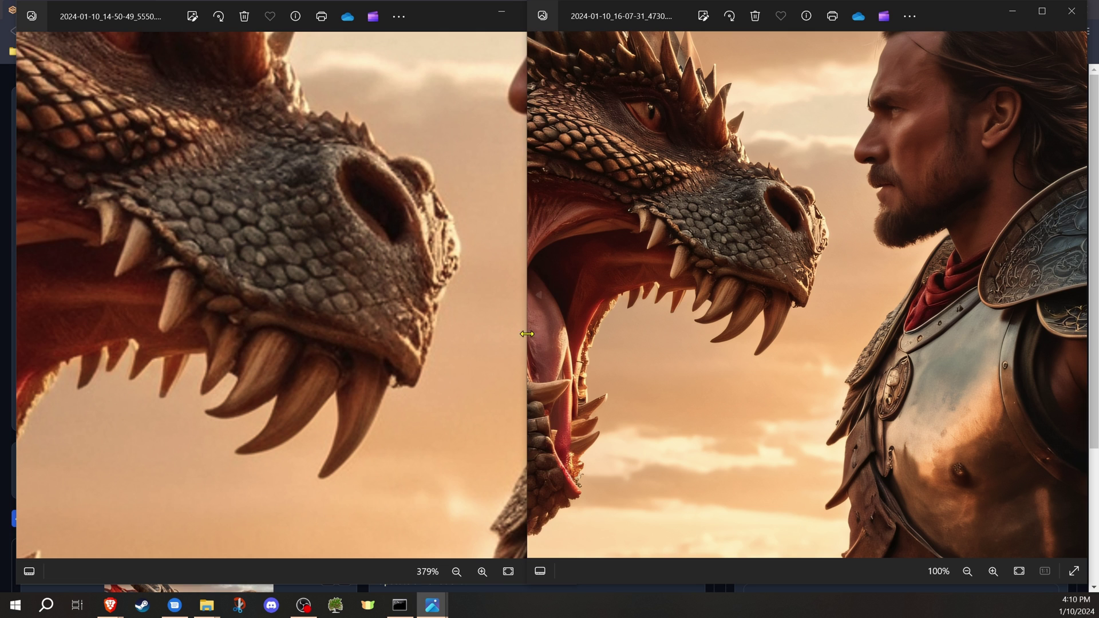
pyautogui.scroll(-2, 412, 240)
pyautogui.scroll(-2, 412, 241)
pyautogui.scroll(-2, 413, 241)
pyautogui.scroll(-1, 412, 237)
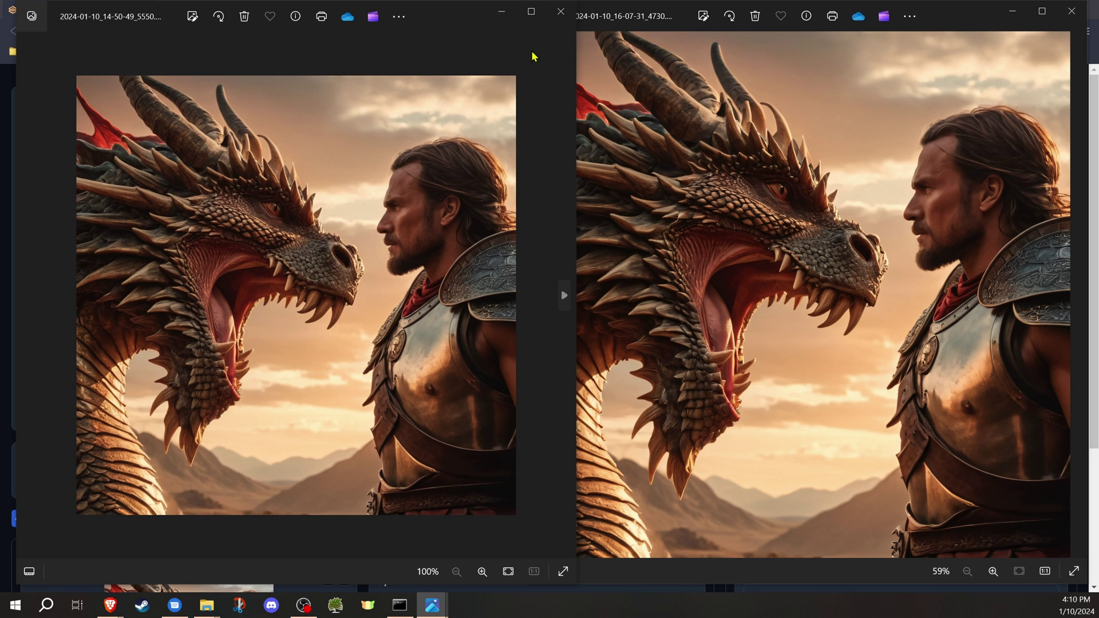
pyautogui.click(560, 16)
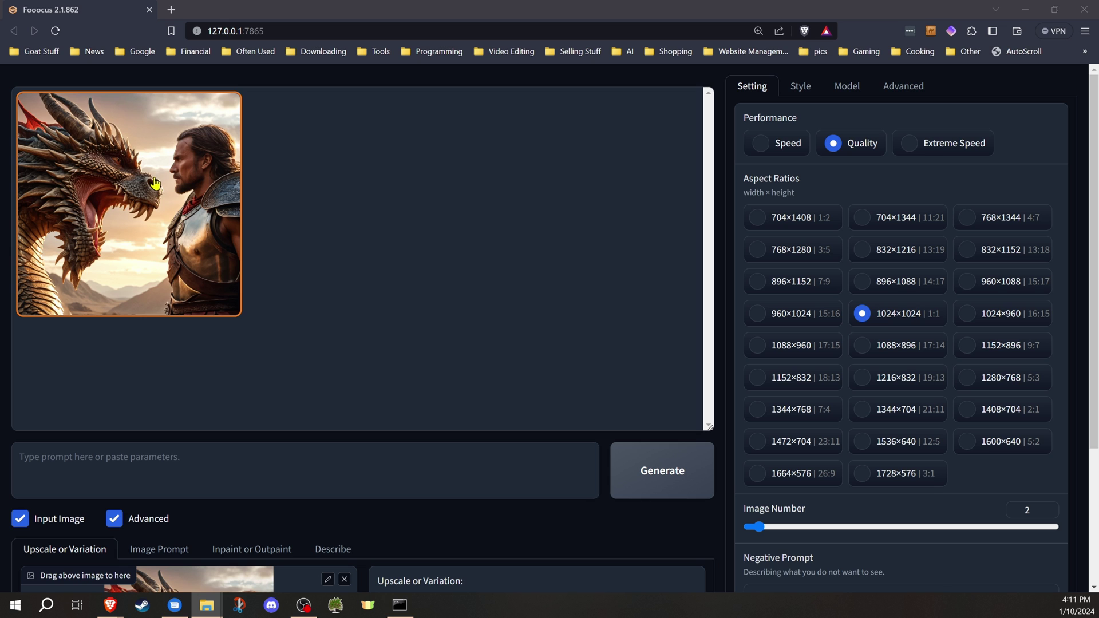
pyautogui.scroll(-3, 455, 430)
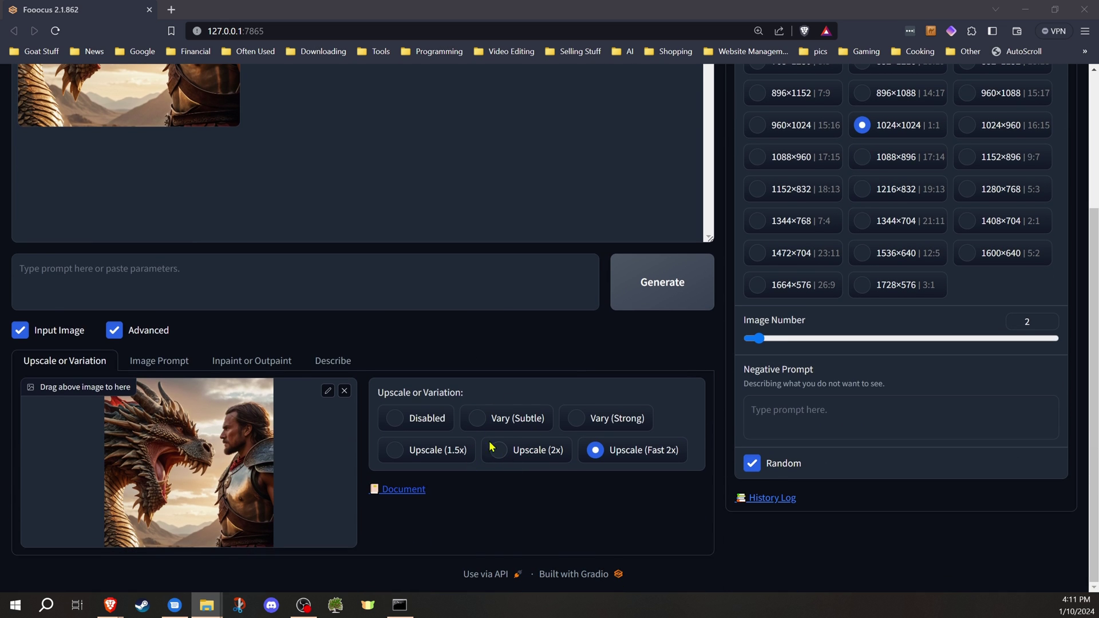
pyautogui.scroll(3, 408, 353)
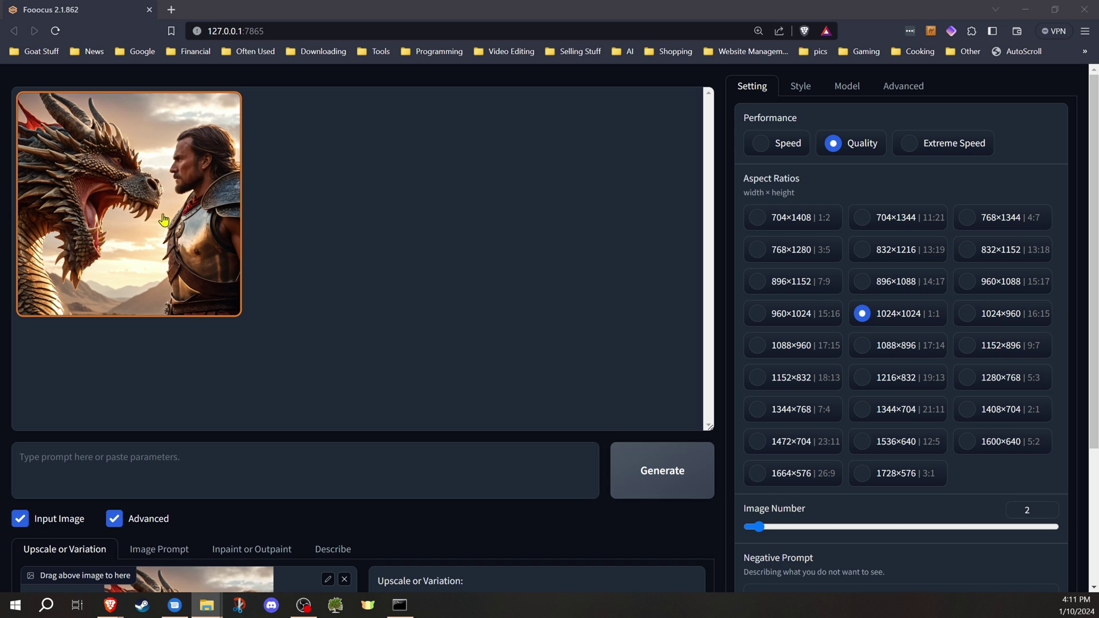
pyautogui.scroll(-3, 533, 377)
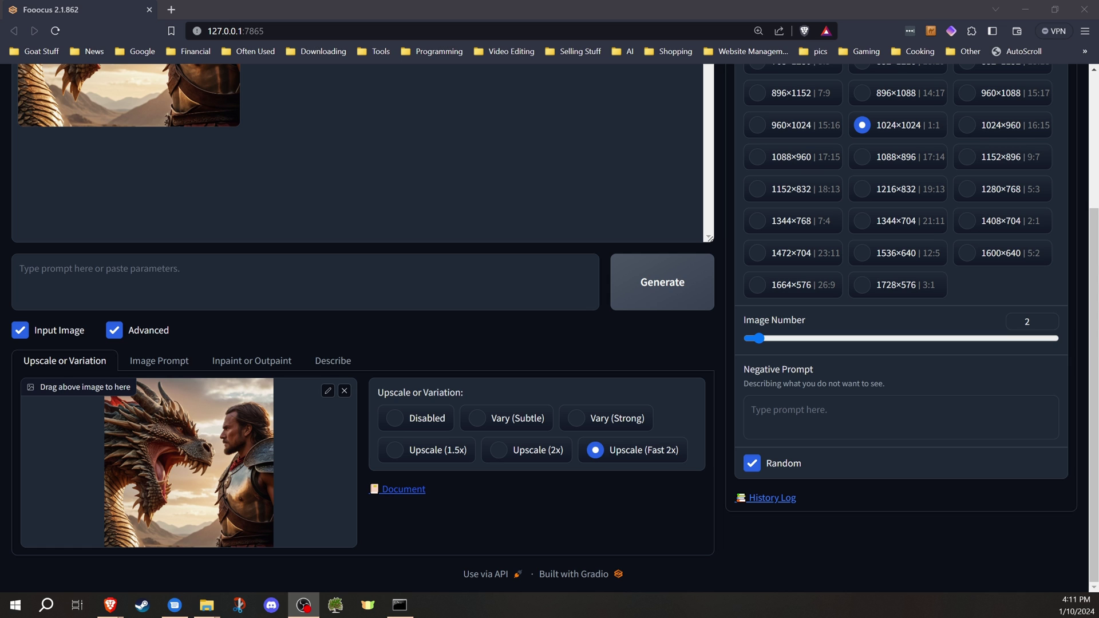
pyautogui.scroll(5, 431, 362)
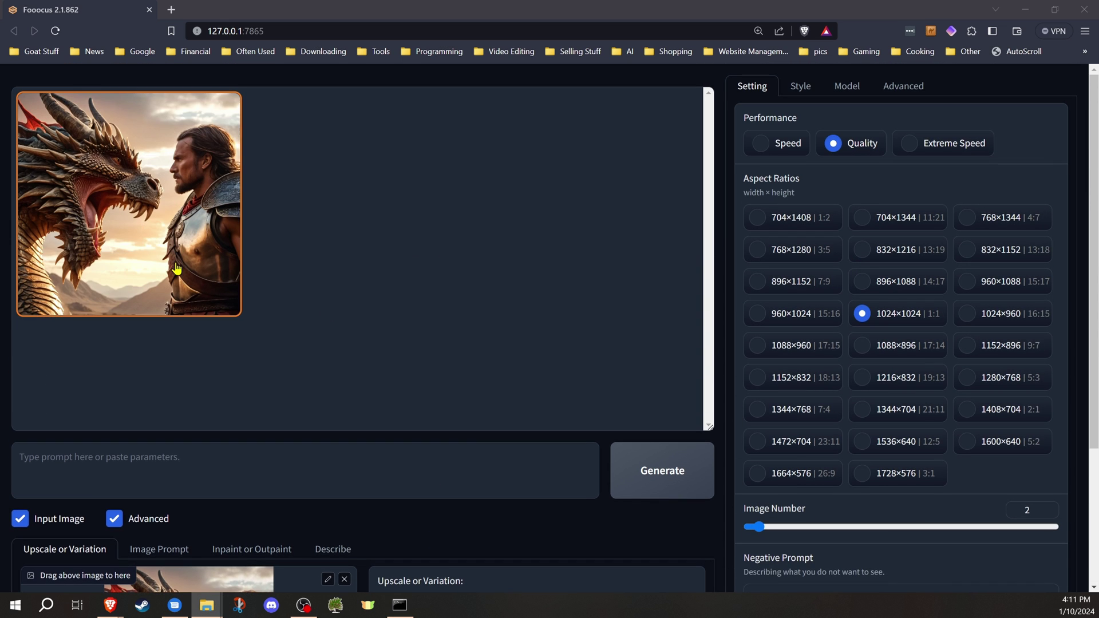
pyautogui.scroll(-5, 430, 362)
pyautogui.scroll(5, 374, 329)
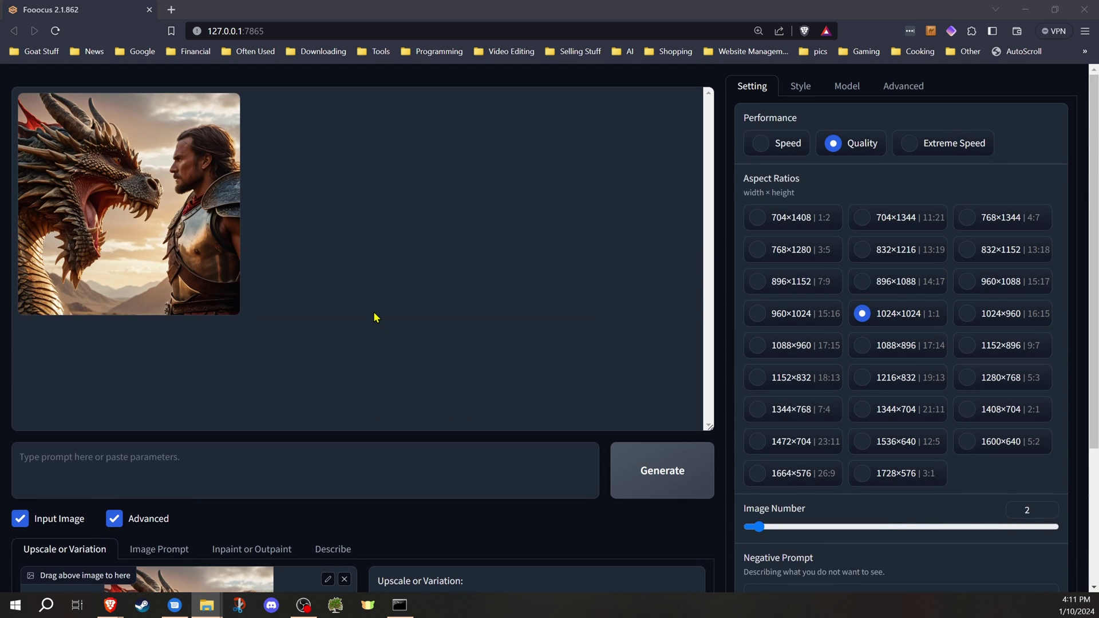
pyautogui.scroll(-3, 366, 252)
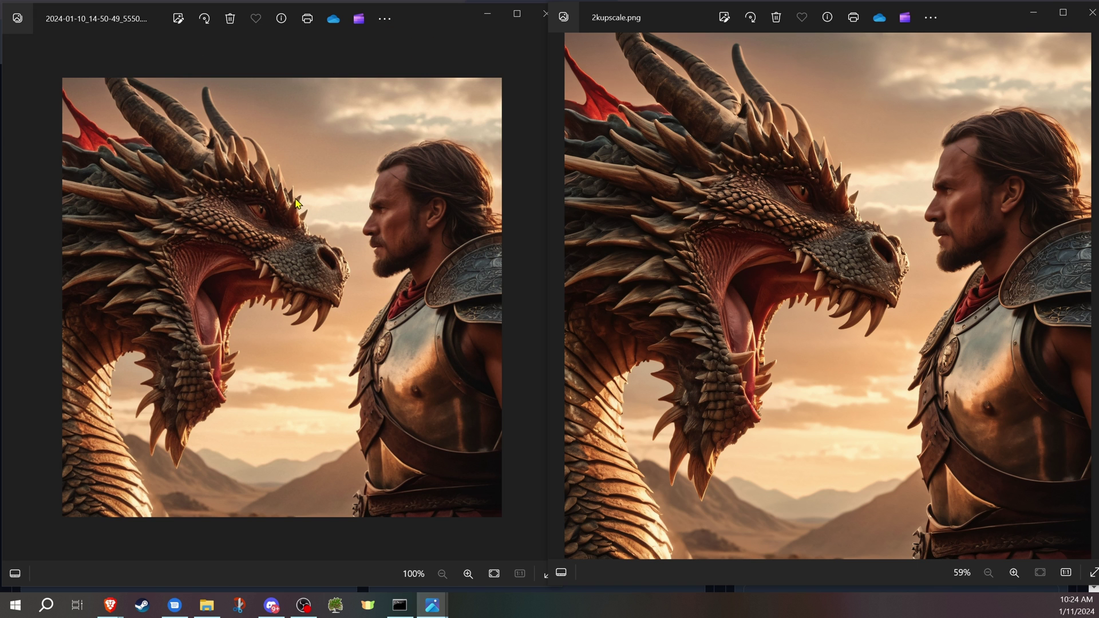
pyautogui.scroll(6, 274, 196)
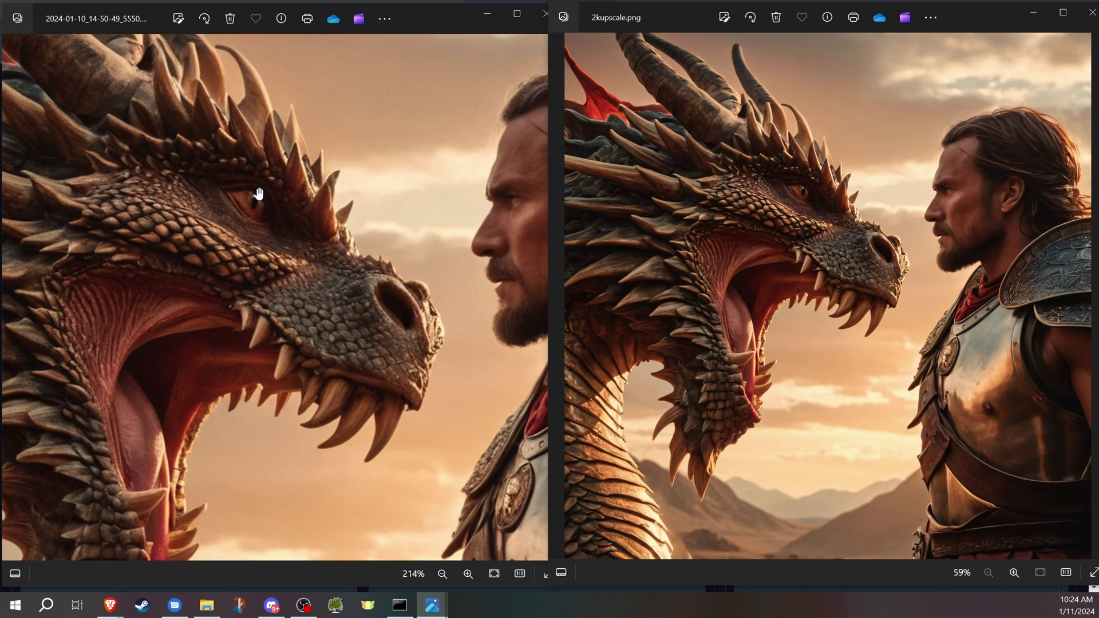
pyautogui.scroll(6, 823, 238)
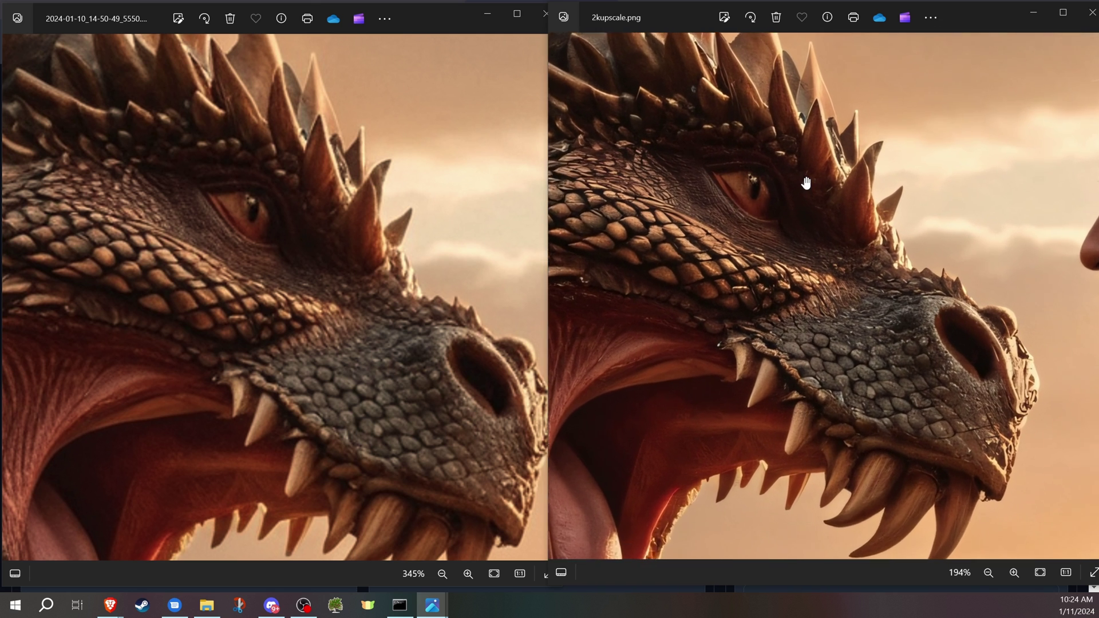
pyautogui.scroll(4, 734, 164)
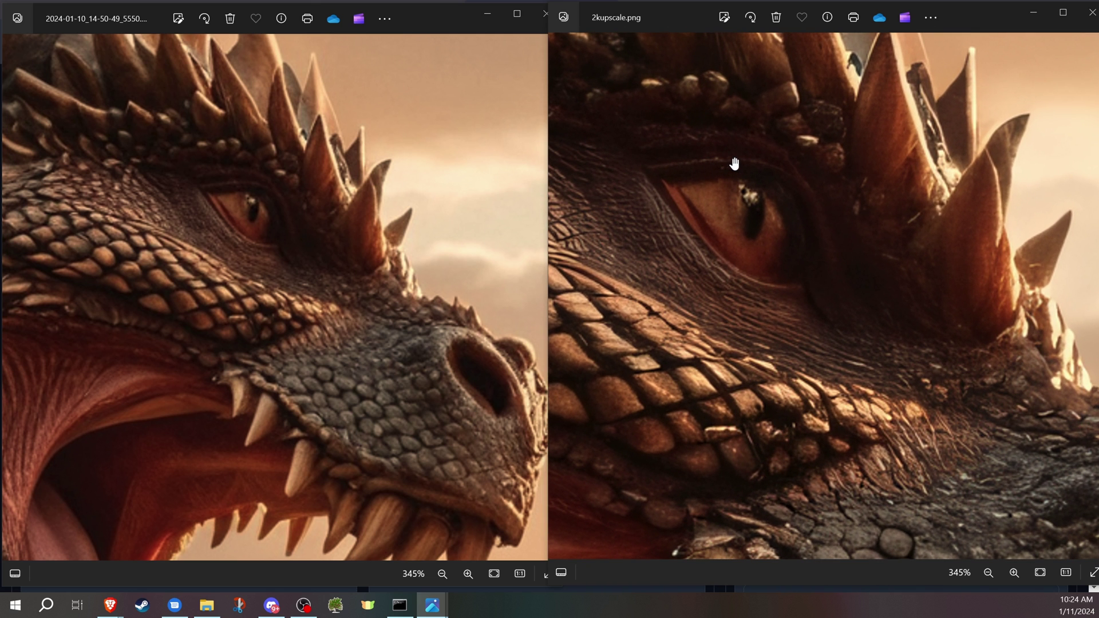
pyautogui.scroll(-2, 735, 165)
# - Reposition the 2K upscale view around the dragon's eye
pyautogui.moveTo(735, 165); pyautogui.dragTo(745, 202)
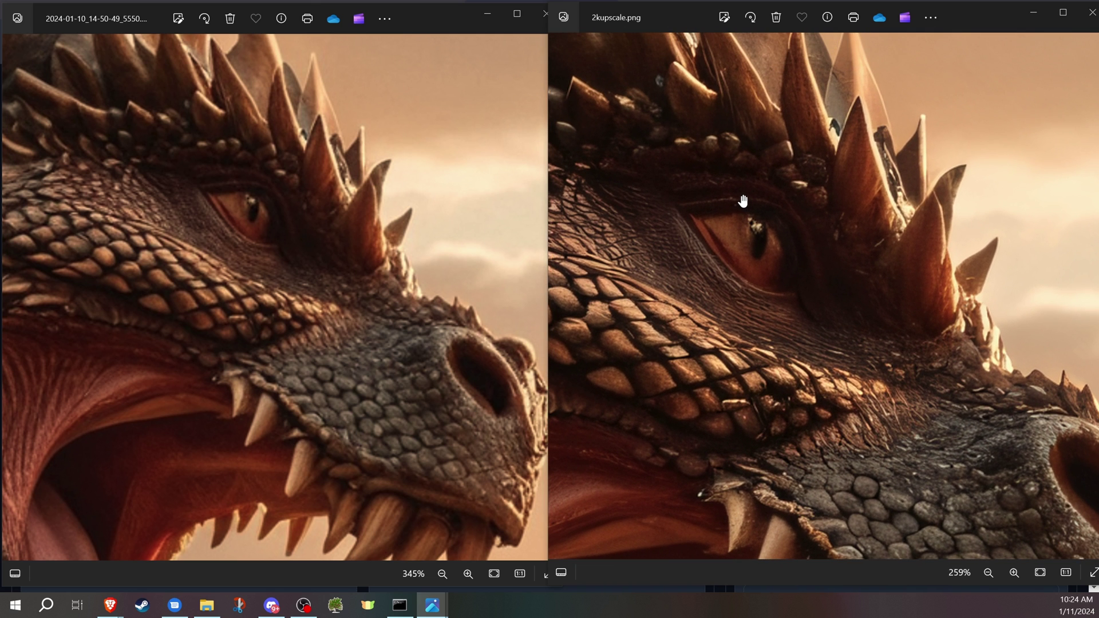
pyautogui.scroll(-2, 744, 202)
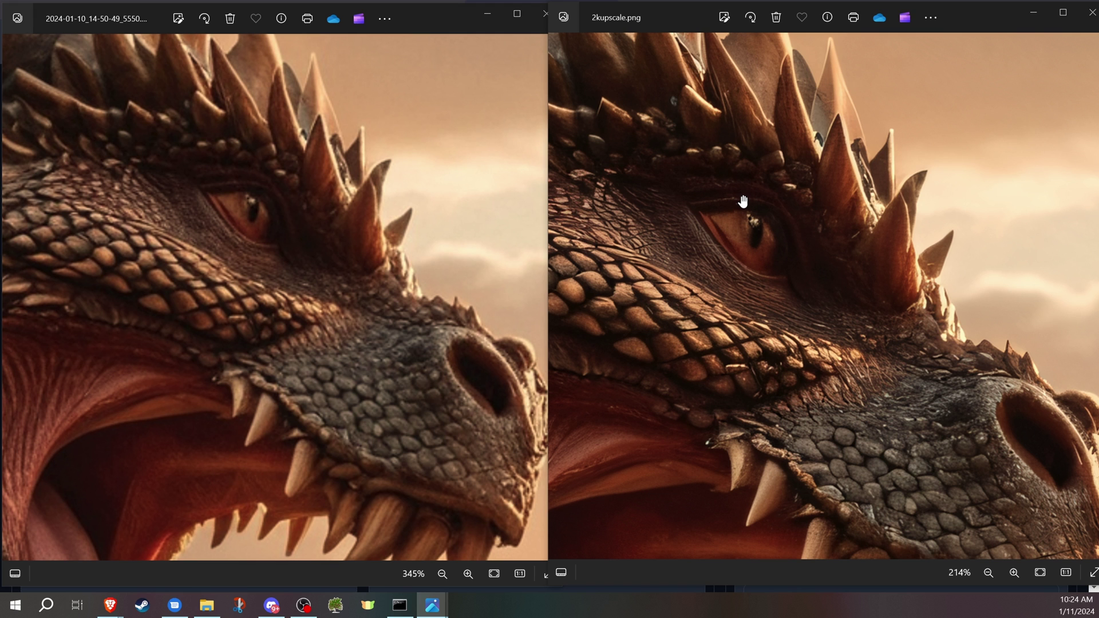
pyautogui.scroll(-2, 744, 201)
pyautogui.scroll(-2, 744, 201)
pyautogui.scroll(-3, 738, 194)
pyautogui.scroll(2, 732, 189)
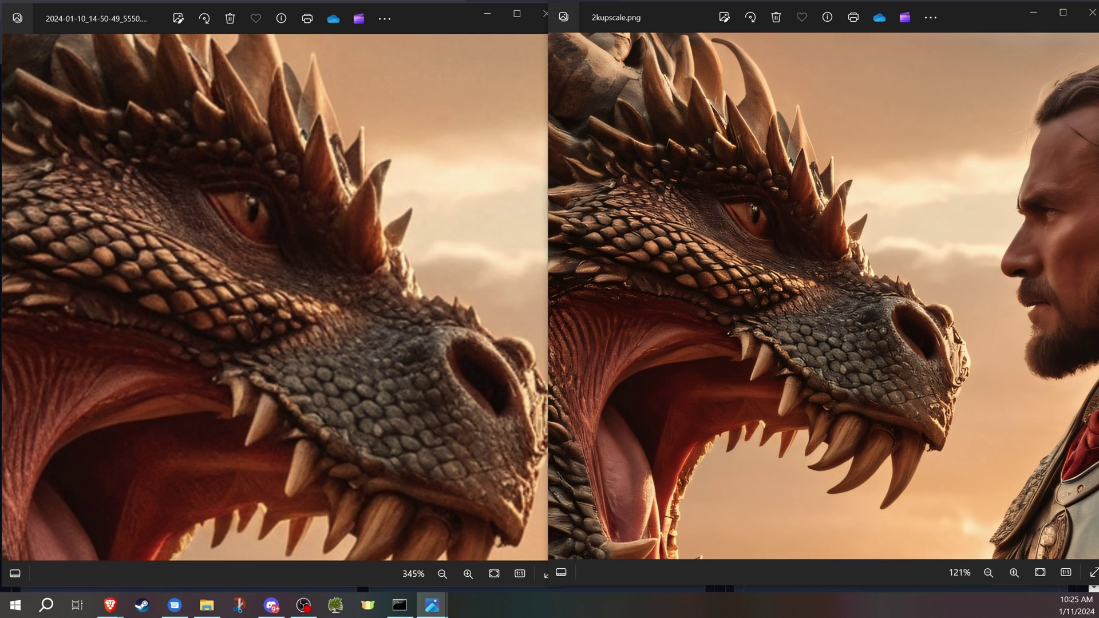
# - Close the original, then open 4kupscale.png and place it beside the 2K upscale
pyautogui.click(545, 14)
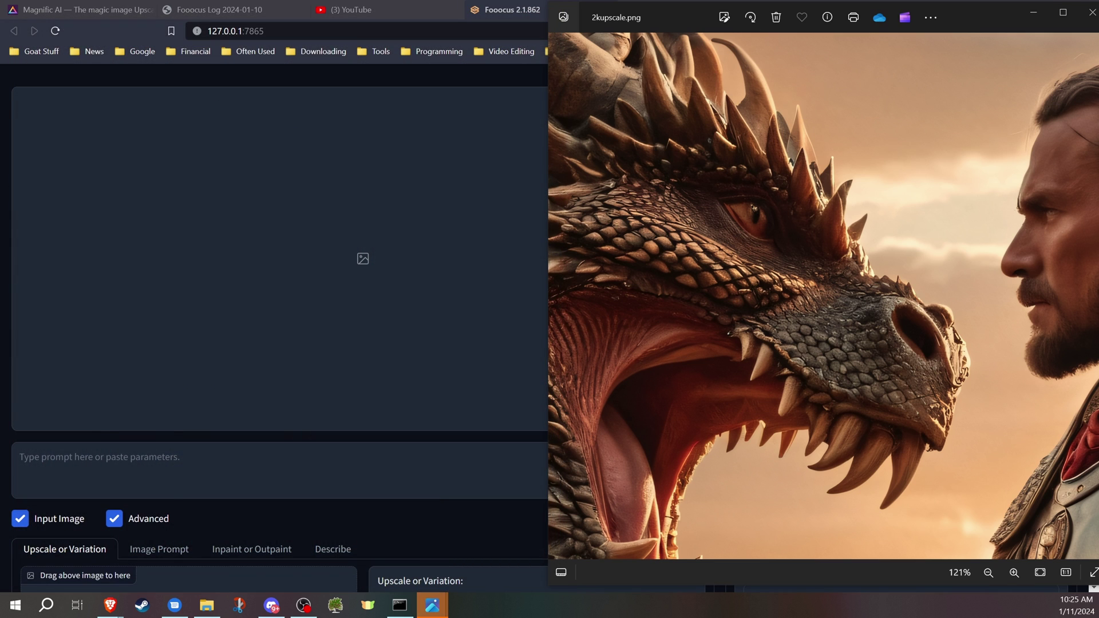
pyautogui.click(432, 606)
pyautogui.moveTo(112, 18); pyautogui.dragTo(450, 21)
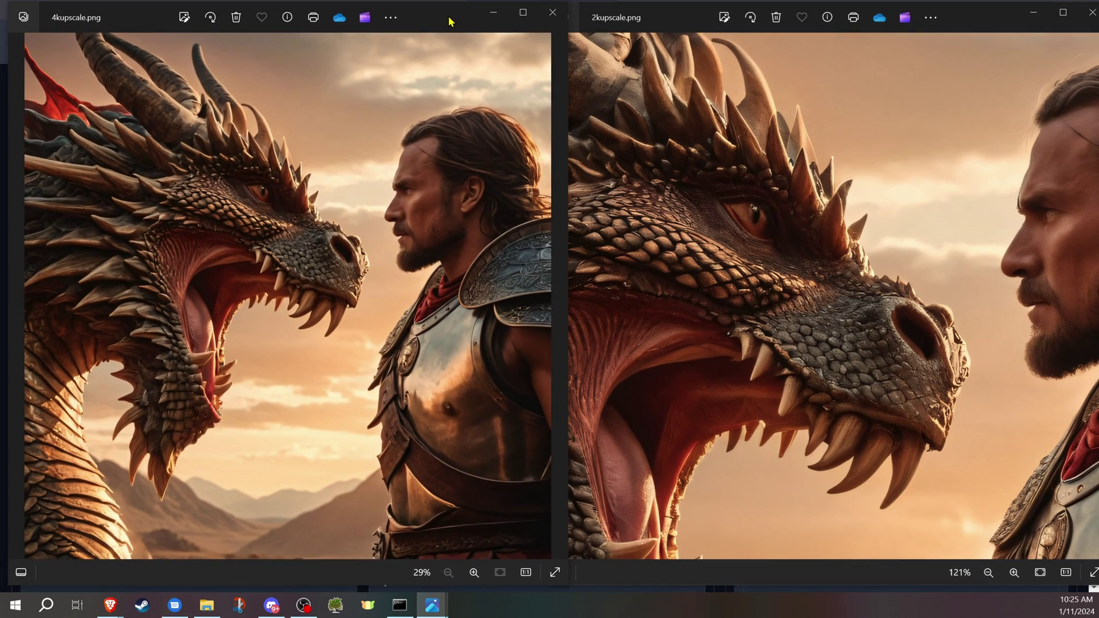
pyautogui.scroll(5, 258, 215)
pyautogui.scroll(2, 258, 215)
pyautogui.scroll(3, 725, 202)
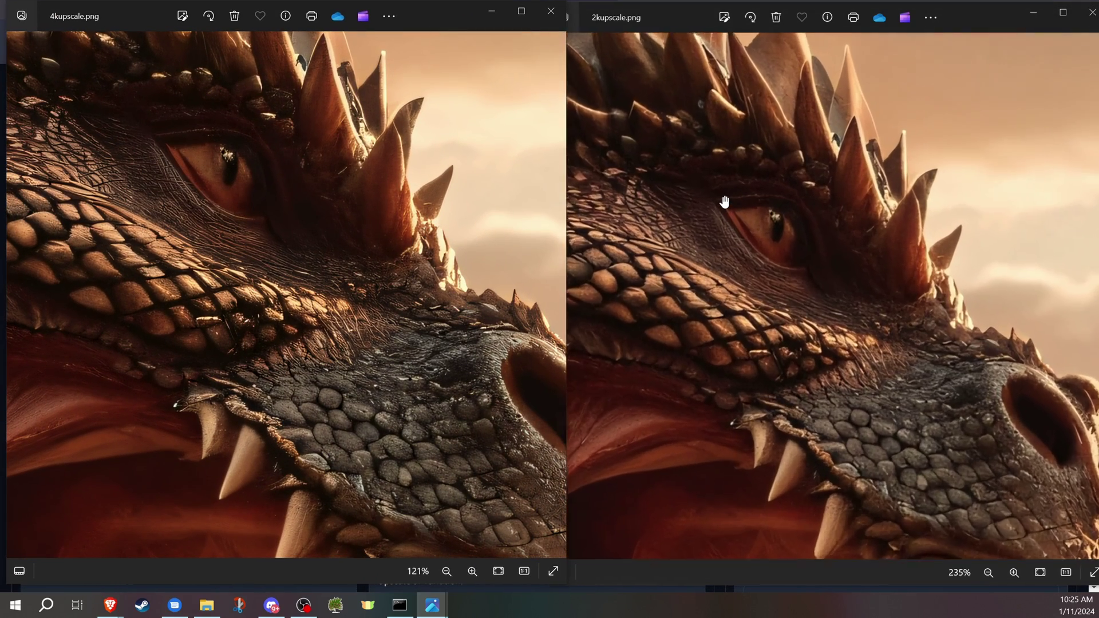
pyautogui.scroll(3, 723, 202)
pyautogui.scroll(3, 354, 272)
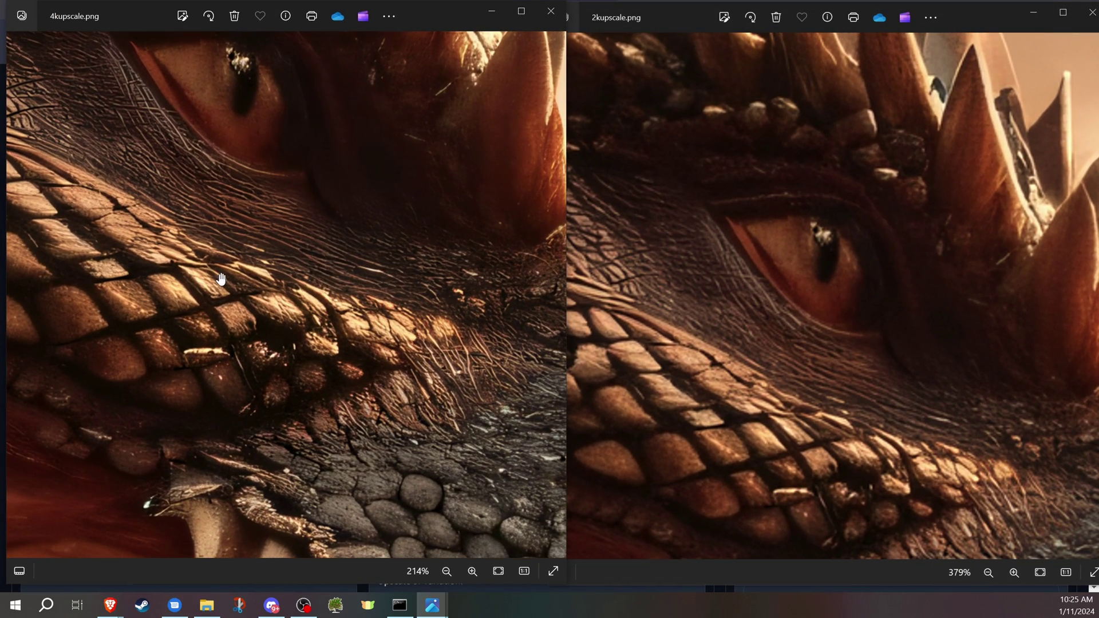
pyautogui.scroll(-4, 284, 227)
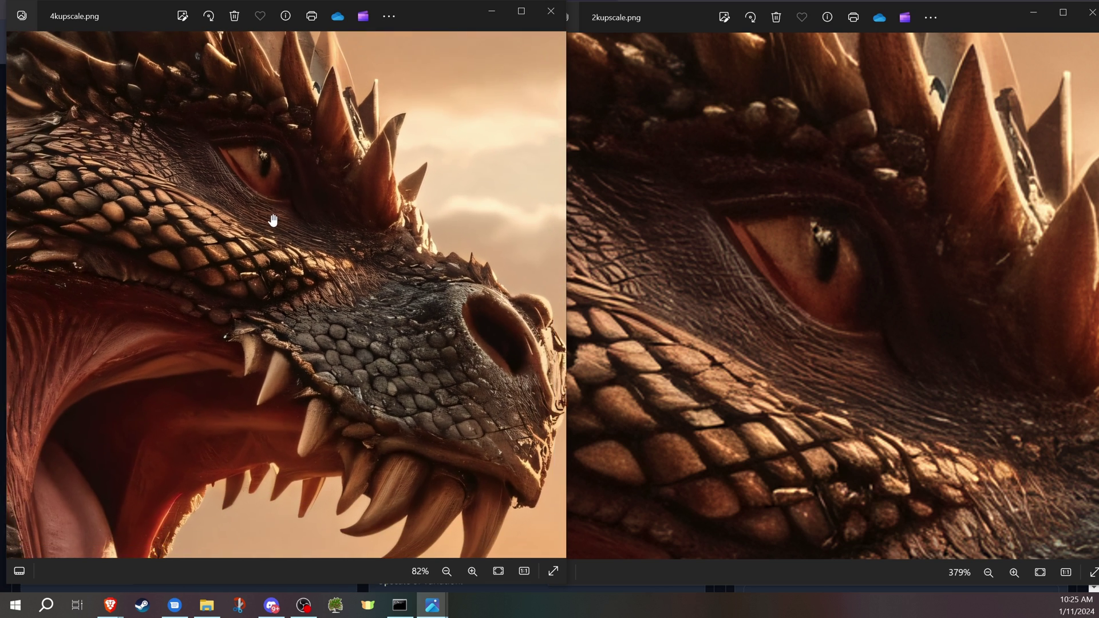
pyautogui.scroll(-1, 363, 286)
pyautogui.scroll(2, 363, 287)
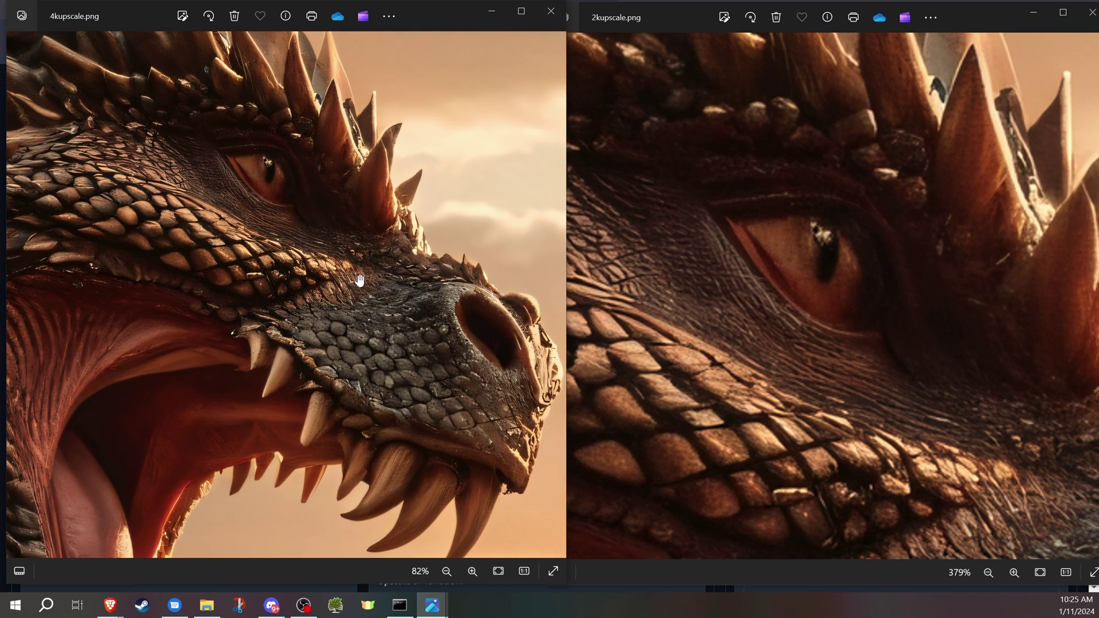
pyautogui.scroll(-3, 774, 284)
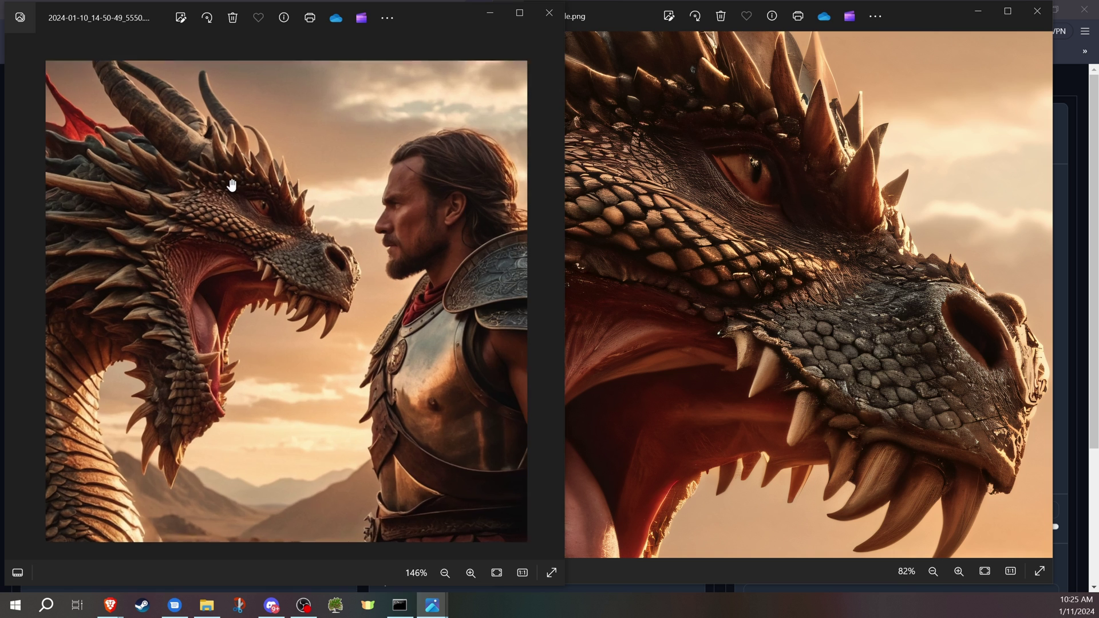
pyautogui.scroll(5, 231, 185)
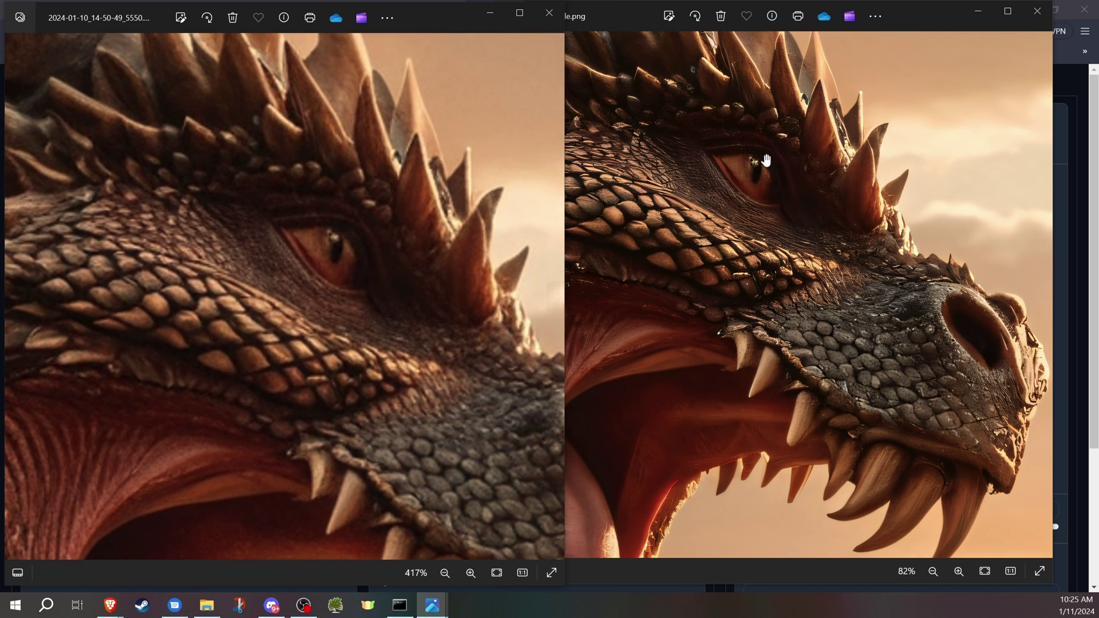
pyautogui.scroll(5, 761, 160)
pyautogui.scroll(-2, 741, 159)
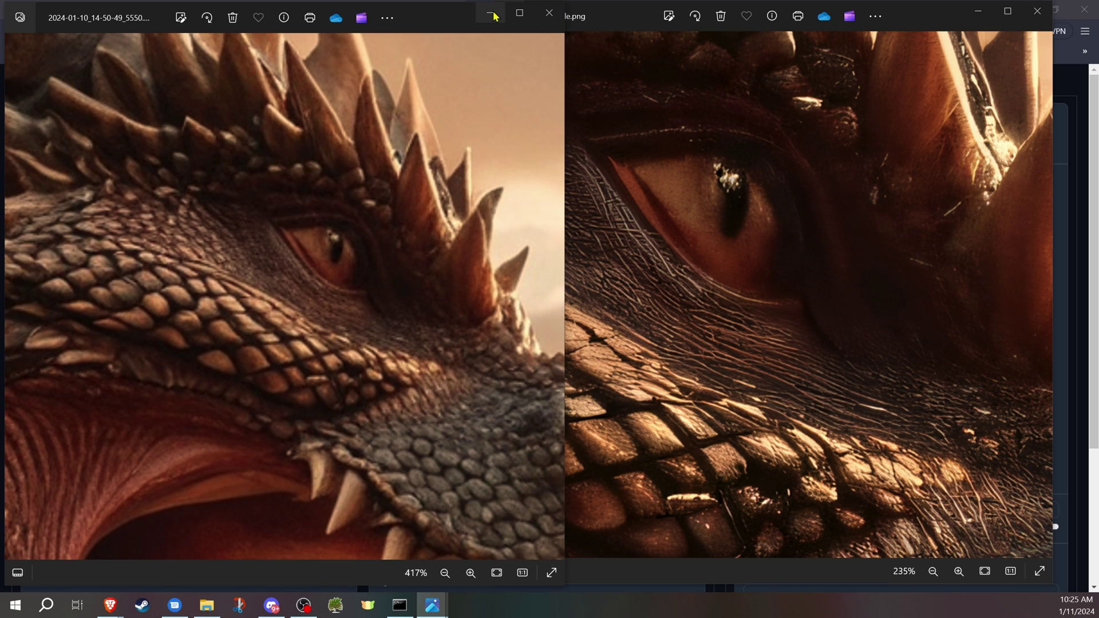
# - Close the left and right Photos windows, returning to the Fooocus page
pyautogui.click(549, 15)
pyautogui.click(1038, 10)
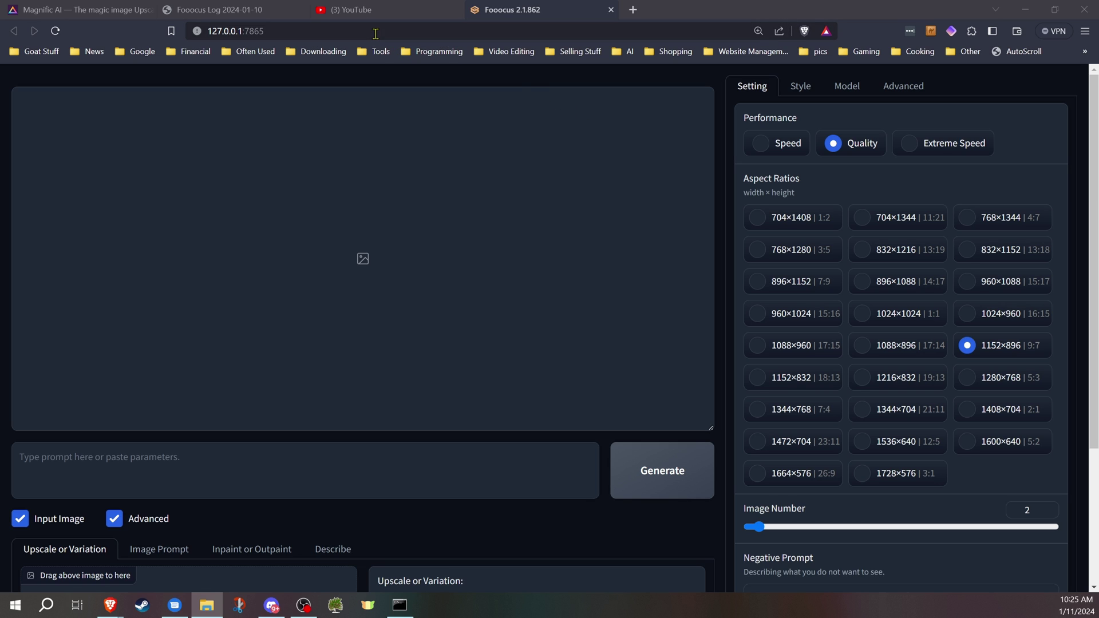
pyautogui.moveTo(378, 9)
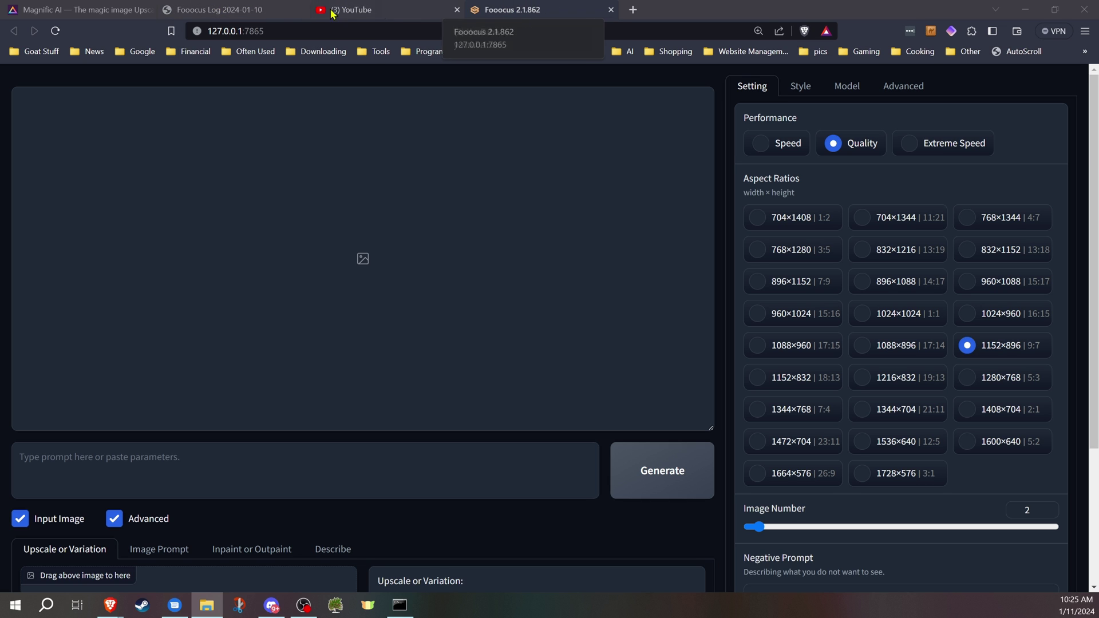
pyautogui.click(78, 9)
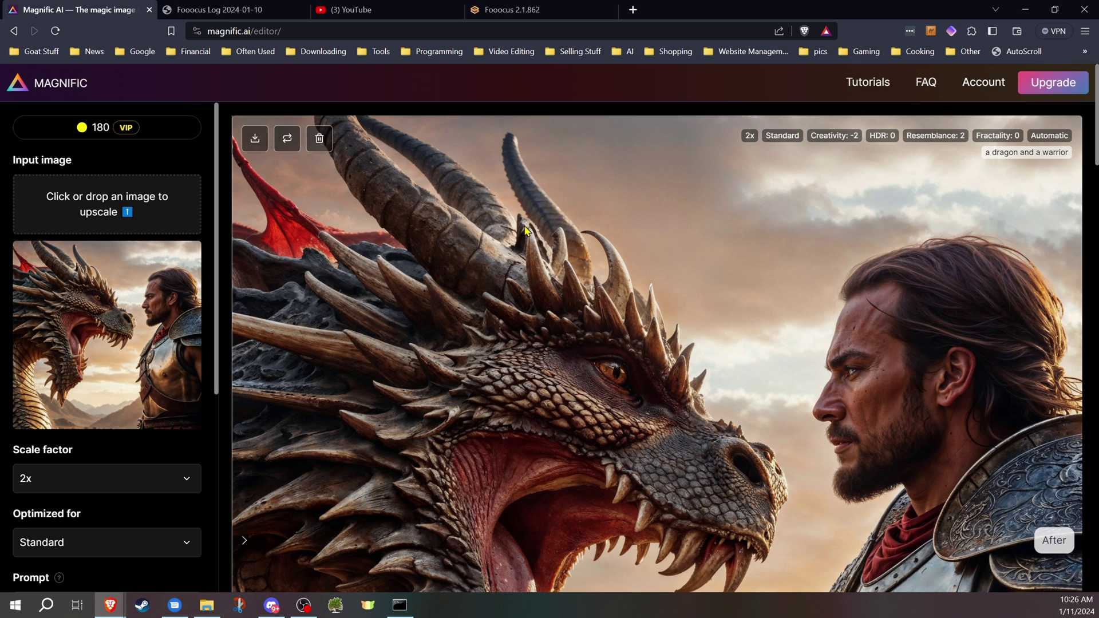
pyautogui.scroll(-3, 548, 236)
pyautogui.click(536, 9)
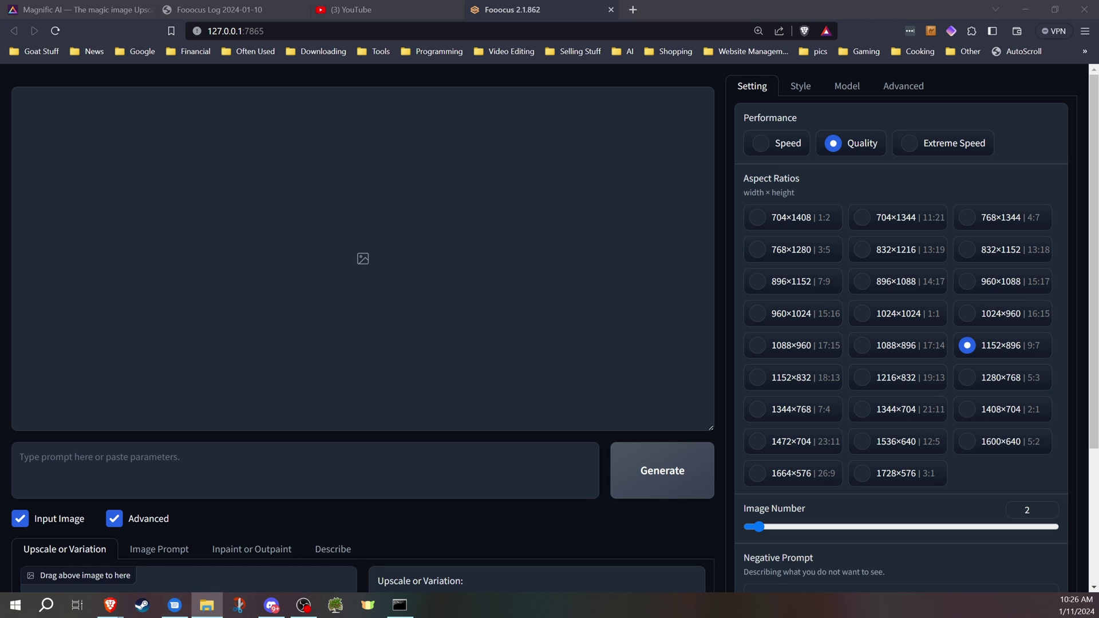
# - Put 4kupscale.png left of the Magnific upscale and center both on the warrior's face
pyautogui.hotkey('alt', 'Tab')
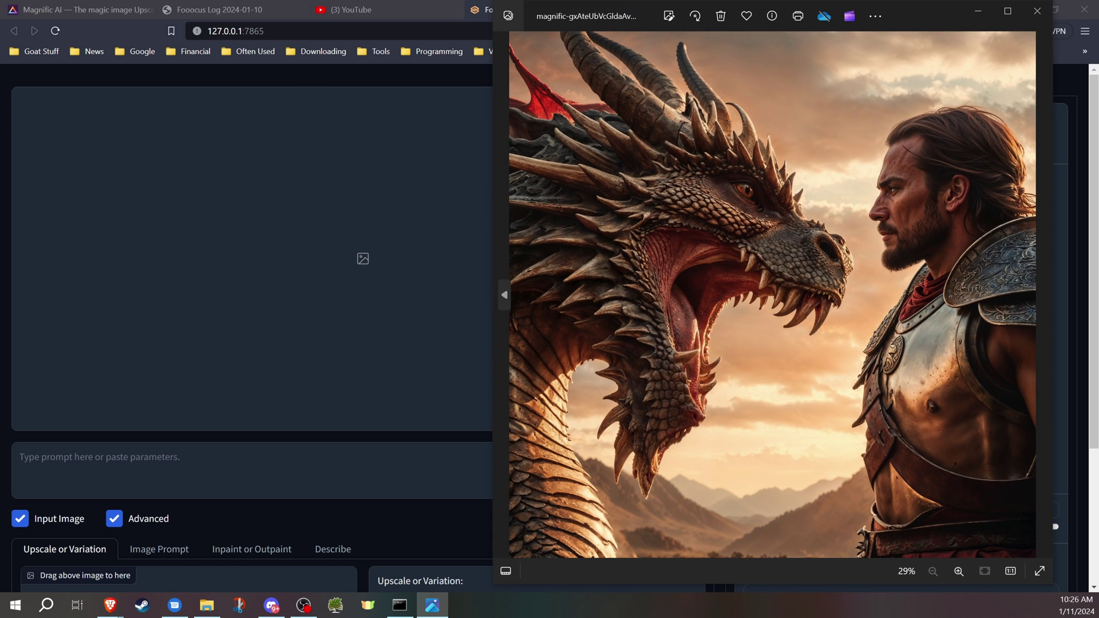
pyautogui.hotkey('alt', 'Tab')
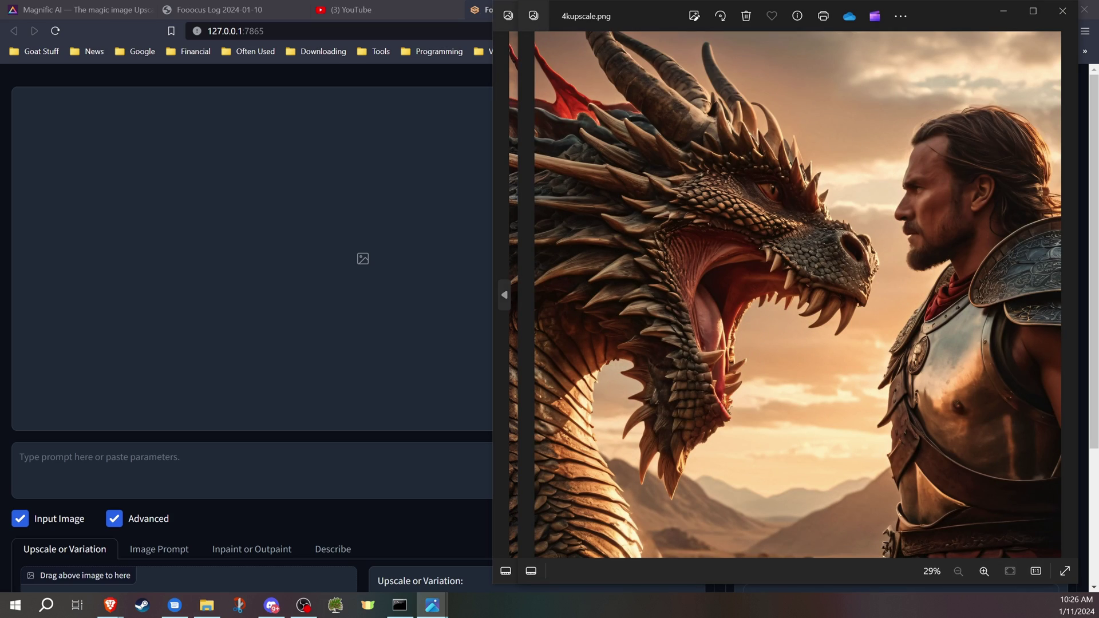
pyautogui.moveTo(902, 7); pyautogui.dragTo(18, 259)
pyautogui.scroll(3, 295, 178)
pyautogui.scroll(3, 295, 178)
pyautogui.scroll(8, 741, 224)
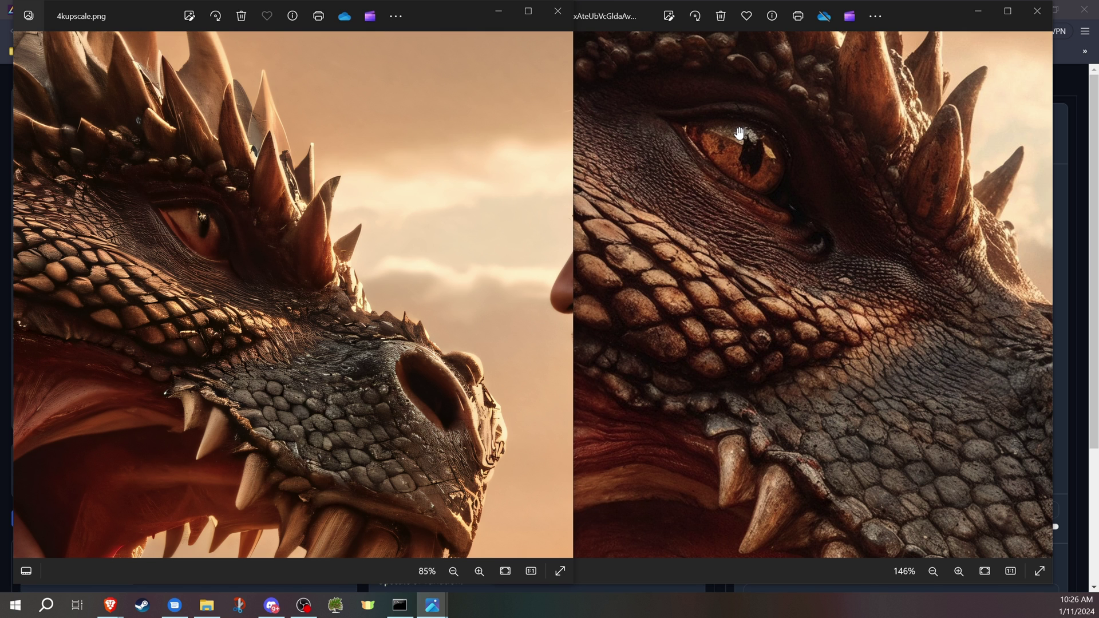
pyautogui.scroll(-3, 740, 133)
pyautogui.scroll(-2, 741, 133)
pyautogui.scroll(-2, 741, 133)
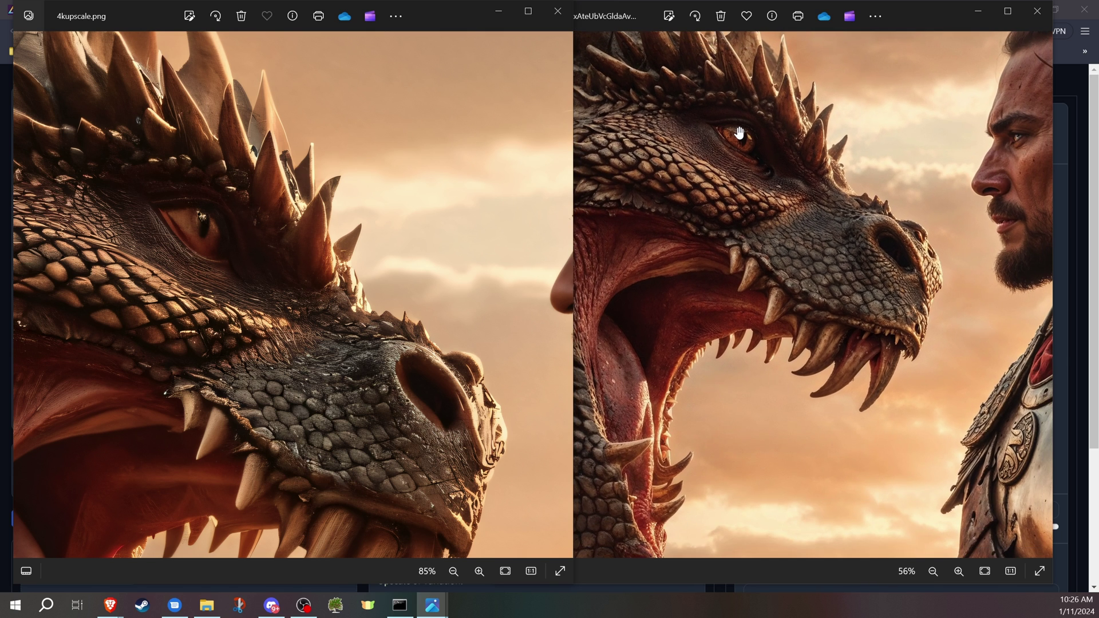
pyautogui.scroll(-2, 740, 133)
pyautogui.moveTo(741, 134); pyautogui.dragTo(851, 127)
pyautogui.moveTo(405, 202)
pyautogui.mouseDown()
pyautogui.moveTo(111, 192)
pyautogui.moveTo(263, 236)
pyautogui.mouseUp()
pyautogui.scroll(3, 920, 207)
pyautogui.scroll(3, 919, 206)
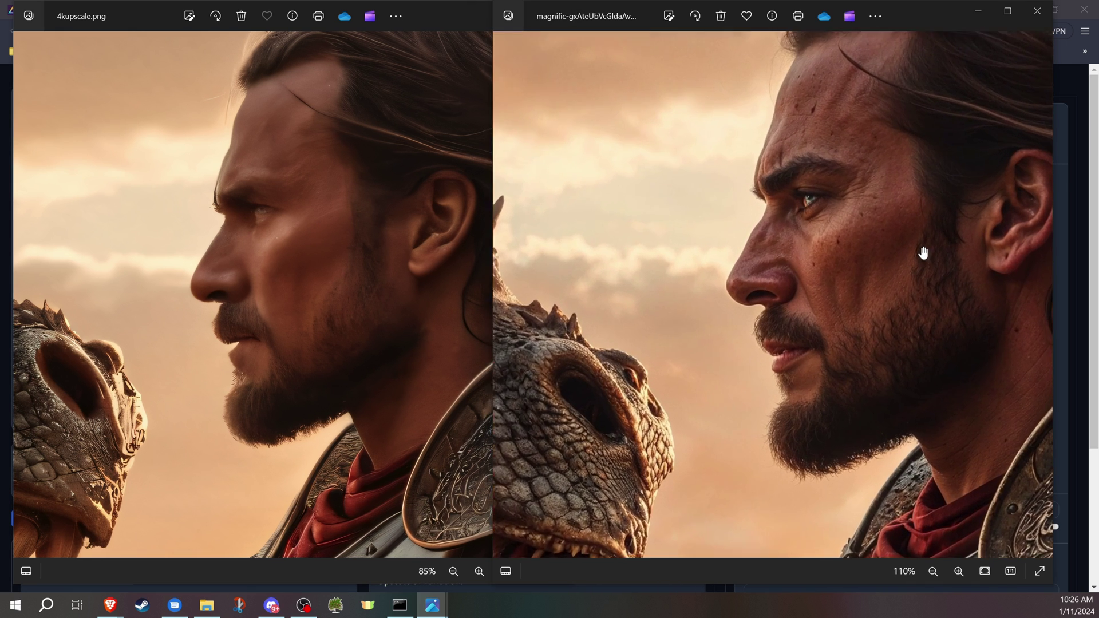
pyautogui.moveTo(850, 275); pyautogui.dragTo(794, 284)
pyautogui.scroll(-1, 795, 284)
pyautogui.scroll(-1, 794, 283)
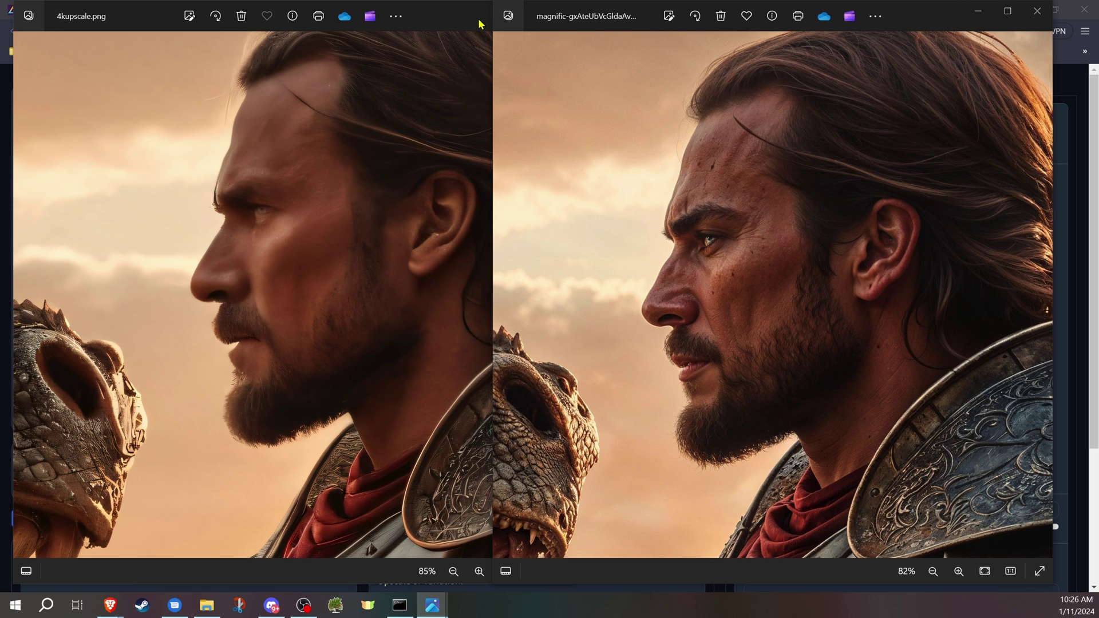
# - Close the 4kupscale and Magnific Photos windows before reopening the original
pyautogui.click(499, 10)
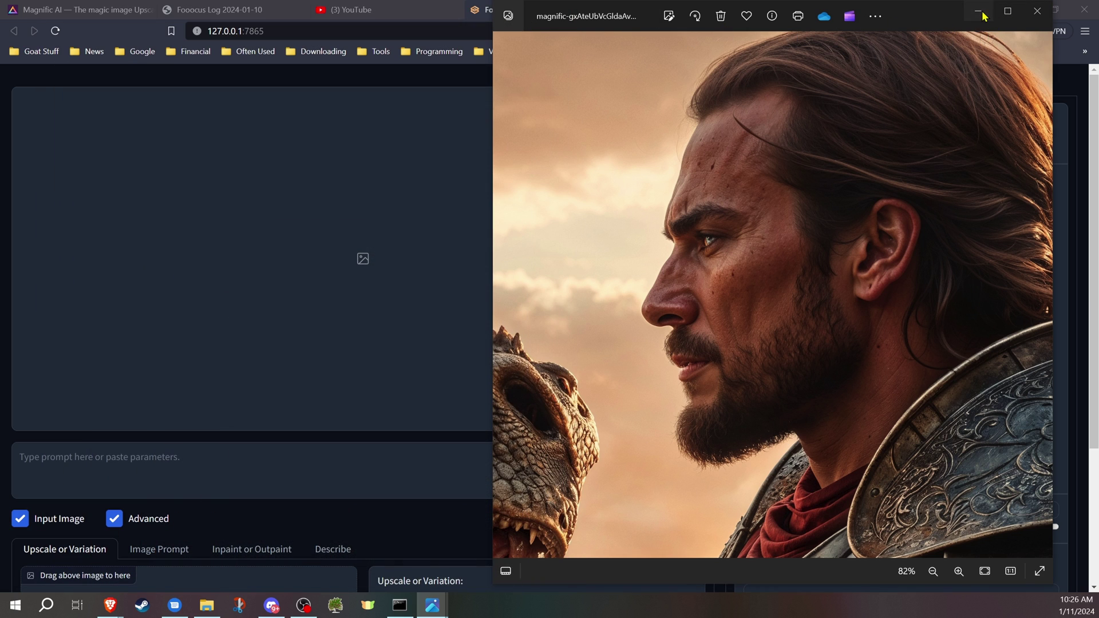
pyautogui.click(979, 12)
pyautogui.scroll(-3, 517, 277)
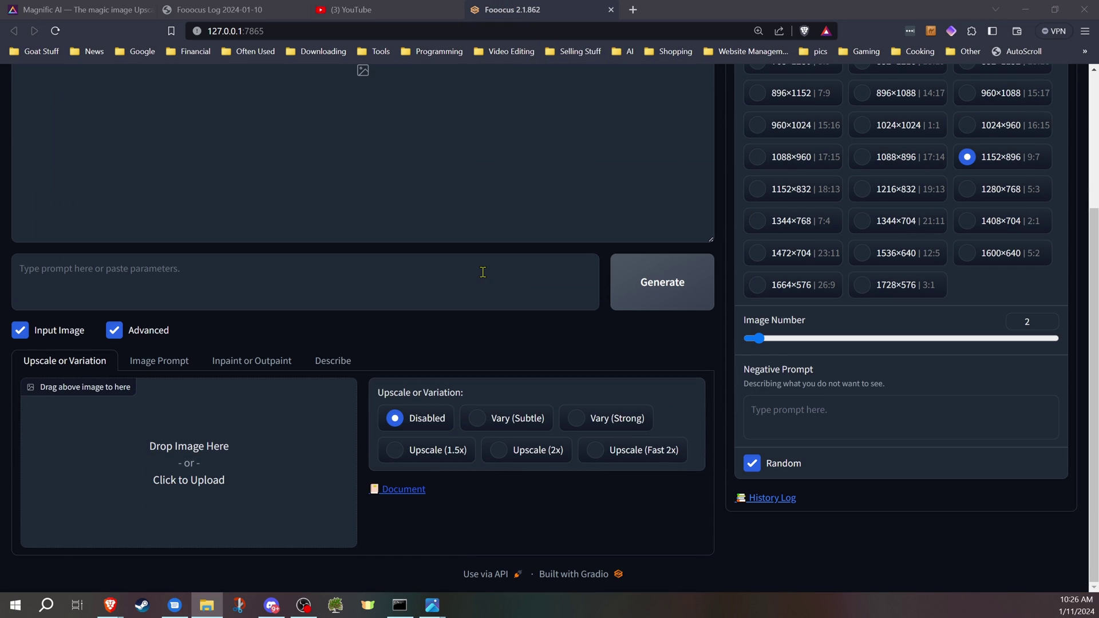
pyautogui.scroll(3, 498, 280)
pyautogui.click(86, 10)
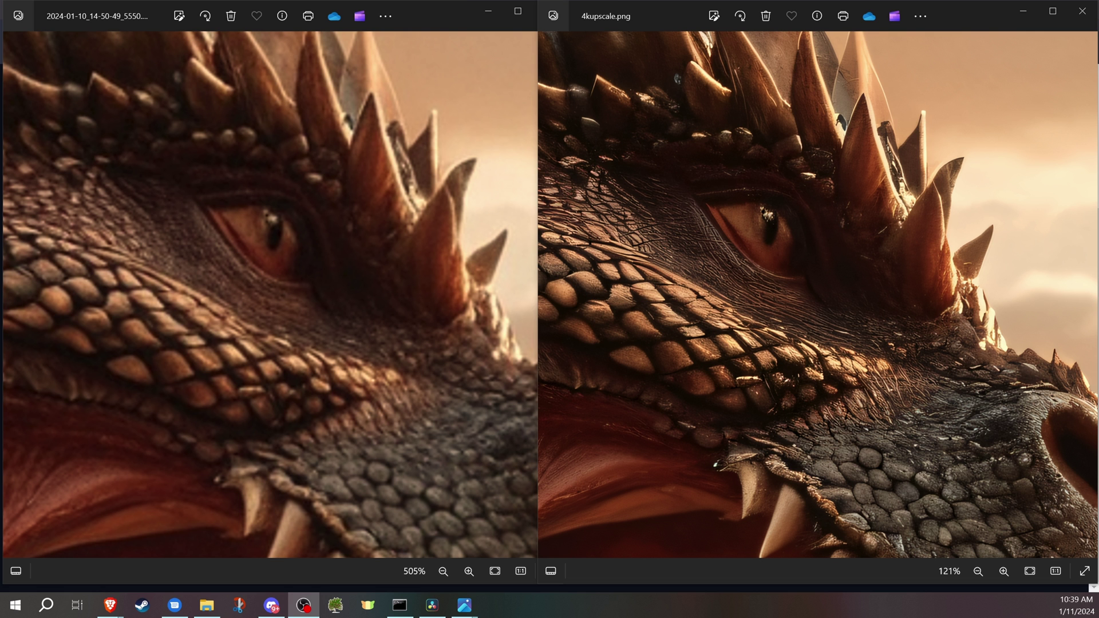